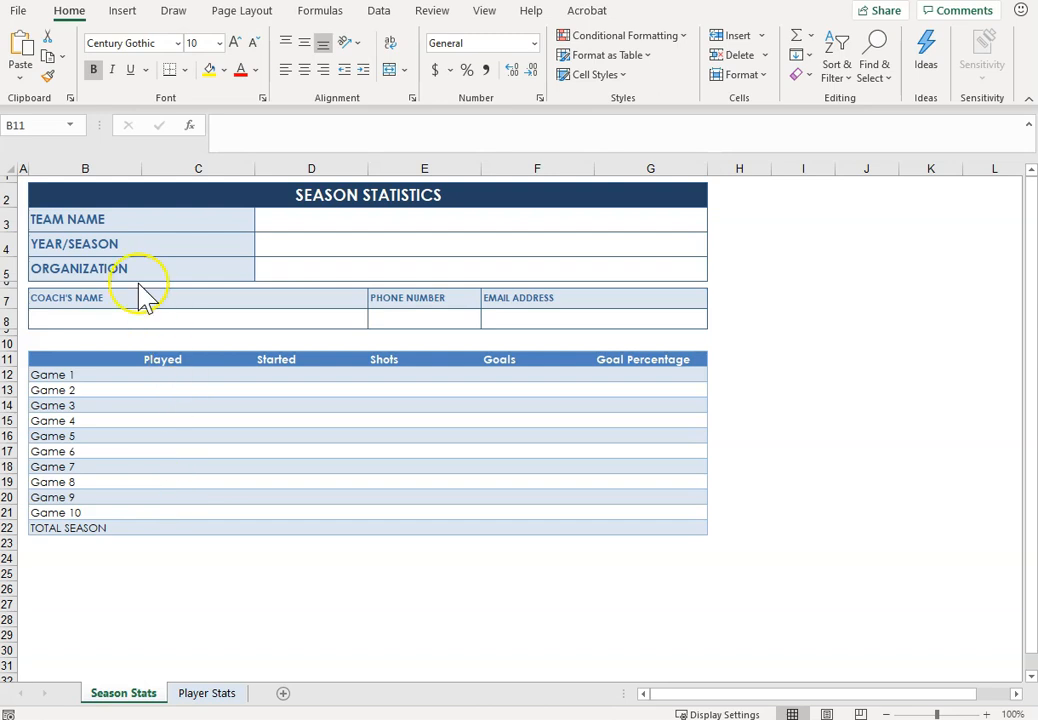
# Step: Copy the game table B11:G22 from the Season Stats sheet to cell B11 of the Player Stats sheet
pyautogui.click(85, 363)
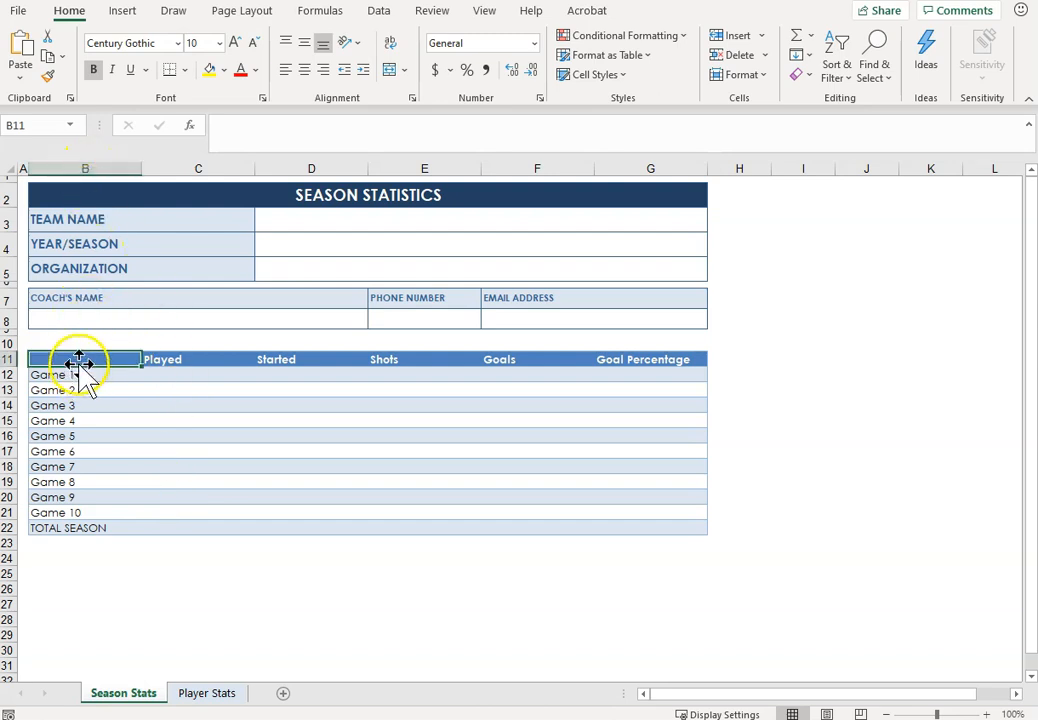
pyautogui.moveTo(75, 362); pyautogui.dragTo(662, 527)
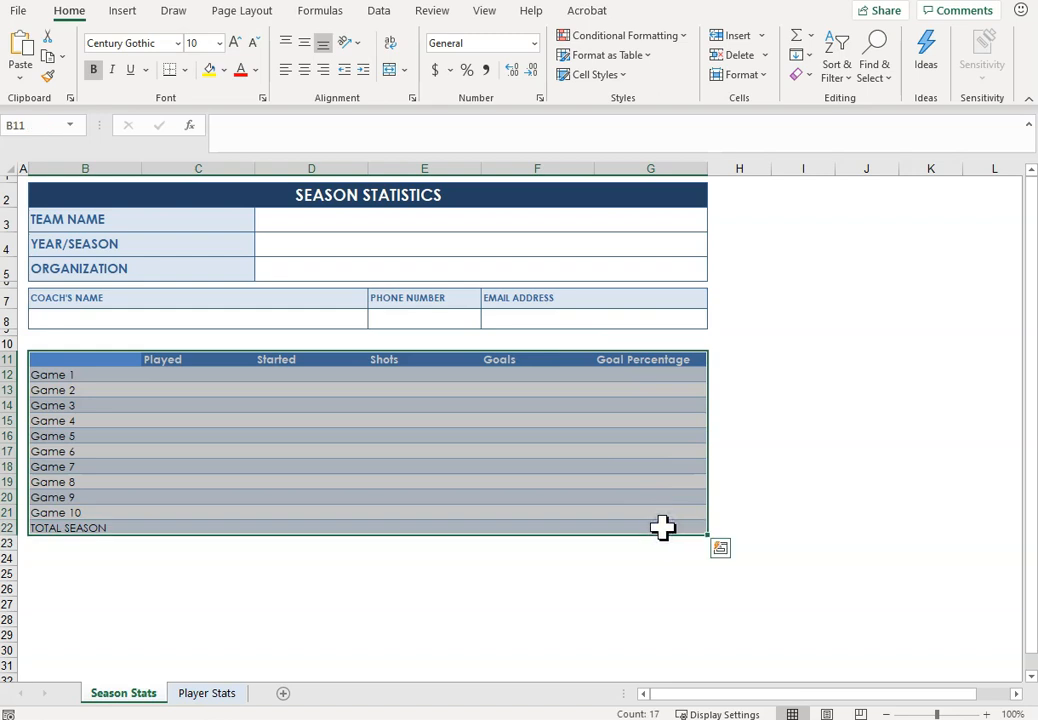
pyautogui.hotkey('ctrl', 'c')
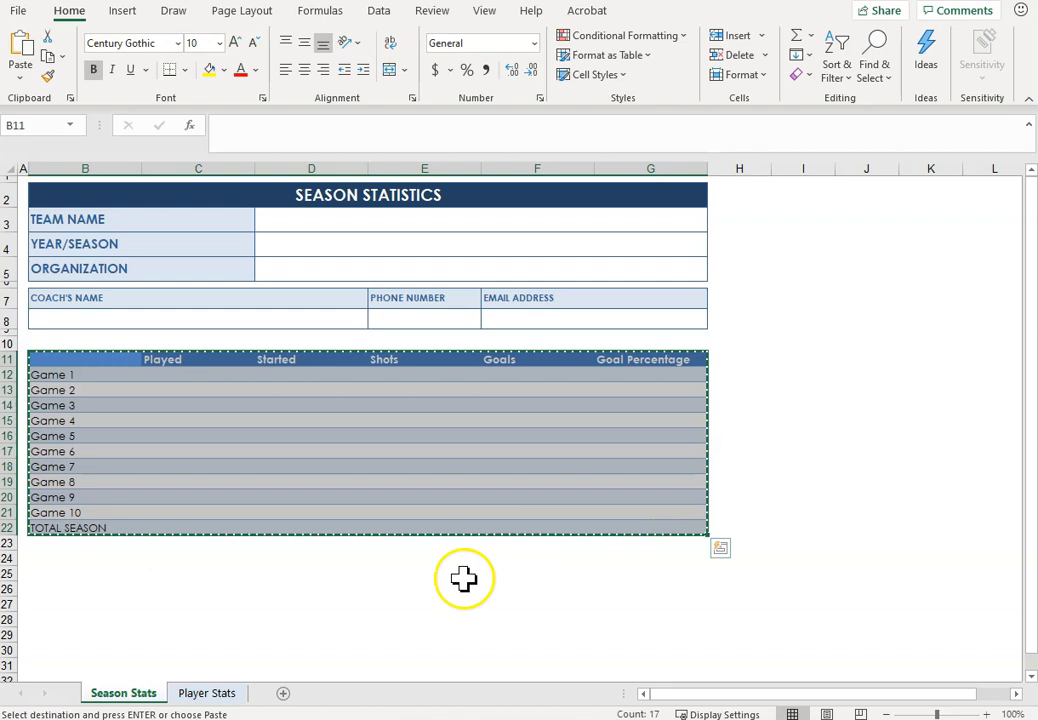
pyautogui.click(194, 693)
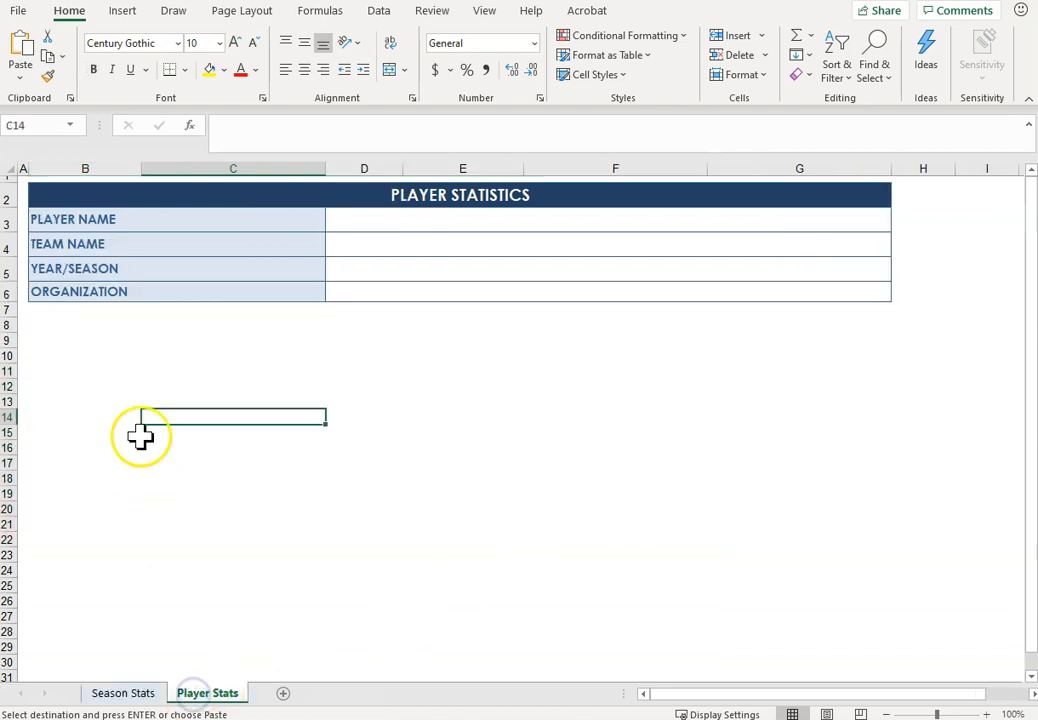
pyautogui.click(68, 371)
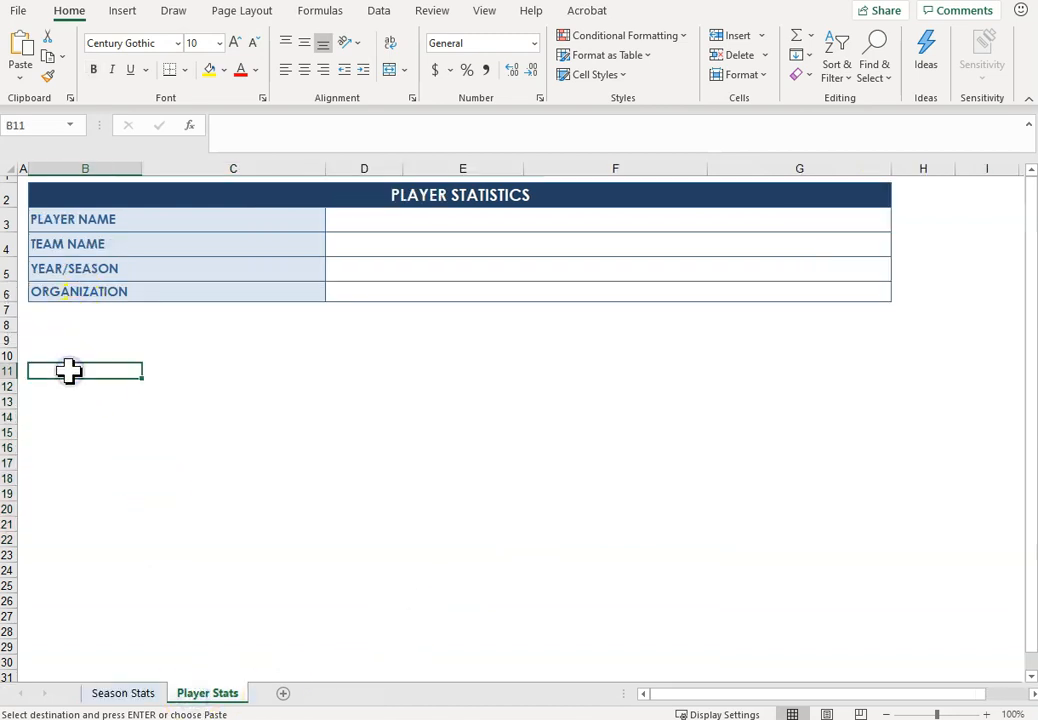
pyautogui.hotkey('ctrl', 'v')
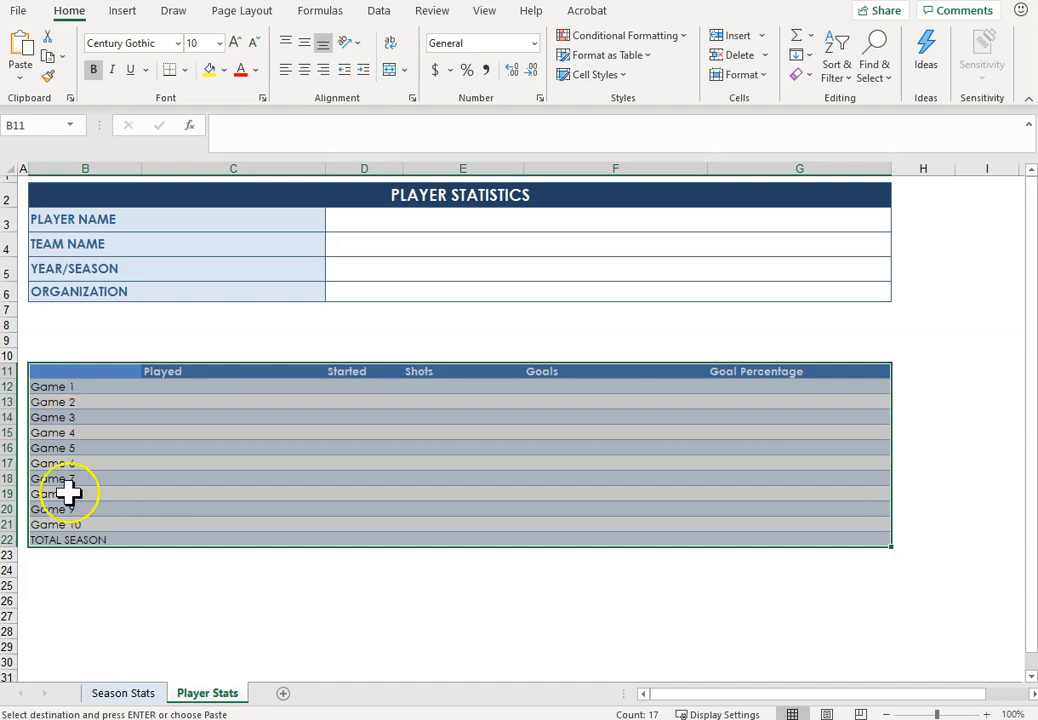
# Step: Group the Season Stats and Player Stats sheets, with Season Stats as the active sheet
pyautogui.click(123, 693)
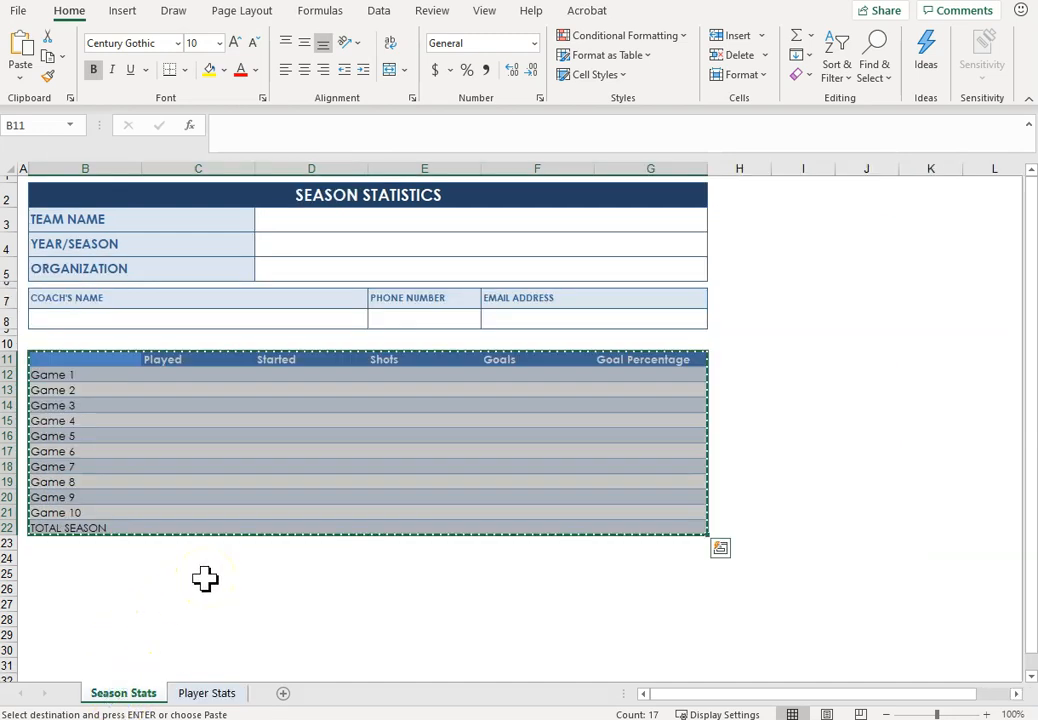
pyautogui.rightClick(135, 690)
pyautogui.click(171, 679)
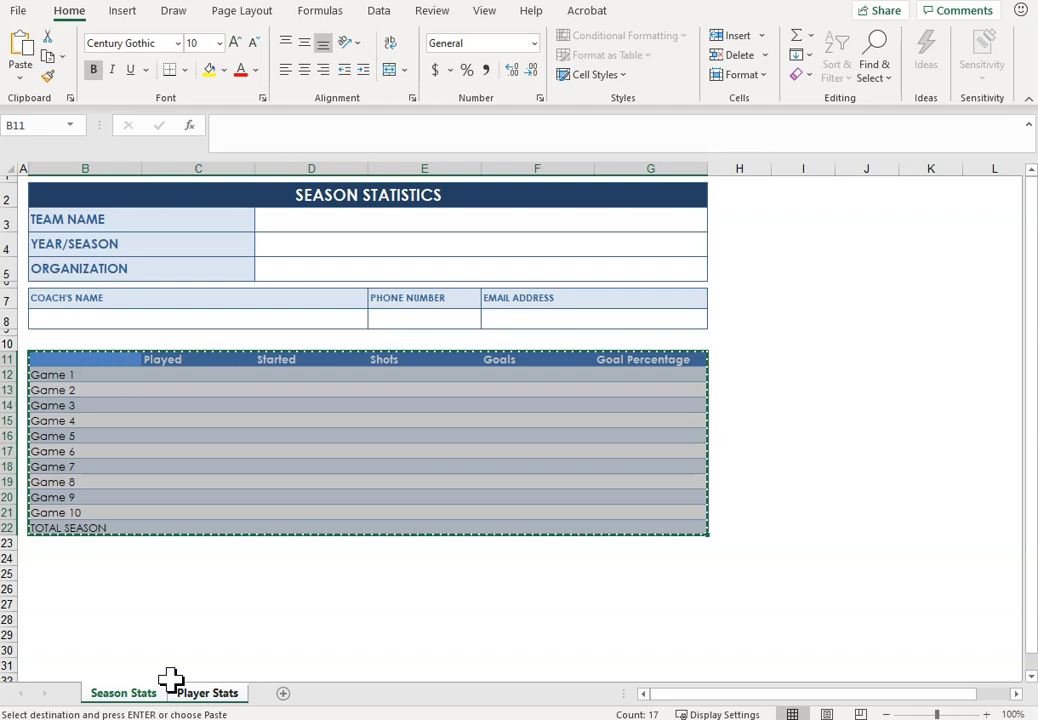
# Step: Enter a COUNTA formula over C12:C21 in the Played column's TOTAL SEASON cell, C22
pyautogui.click(198, 528)
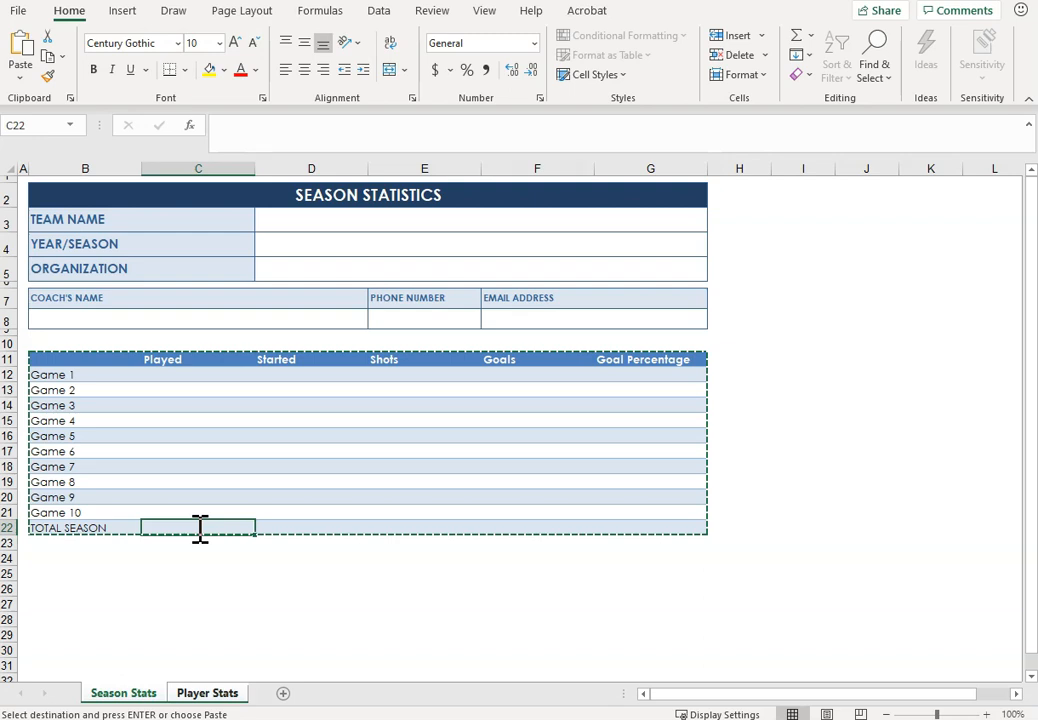
pyautogui.write('=counta(')
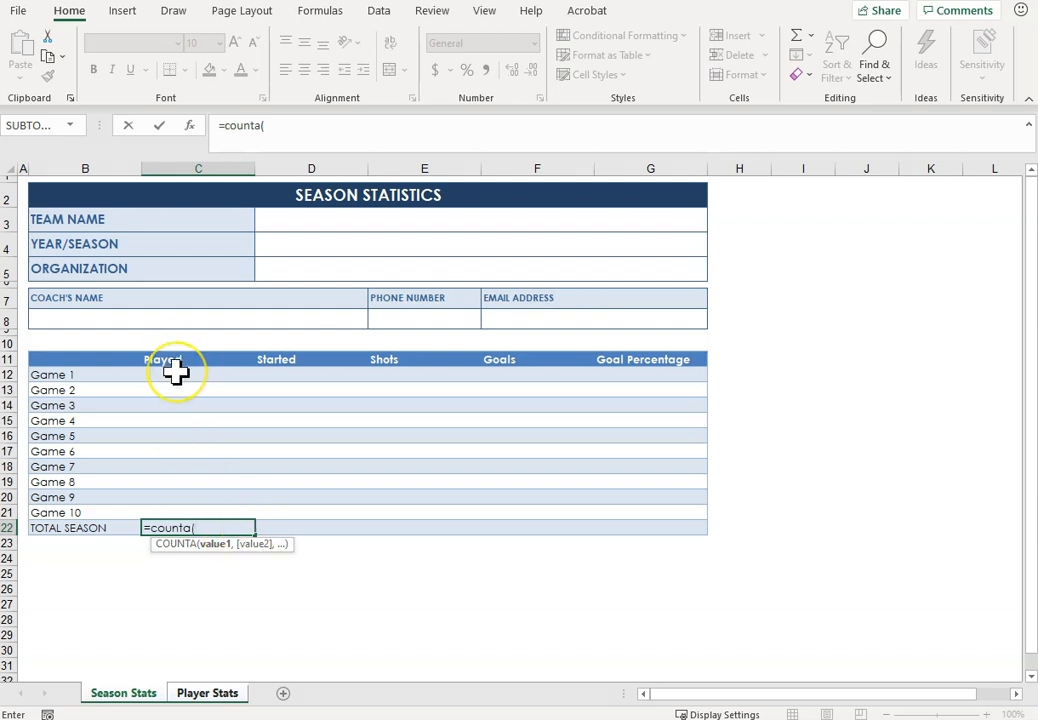
pyautogui.moveTo(175, 372); pyautogui.dragTo(172, 512)
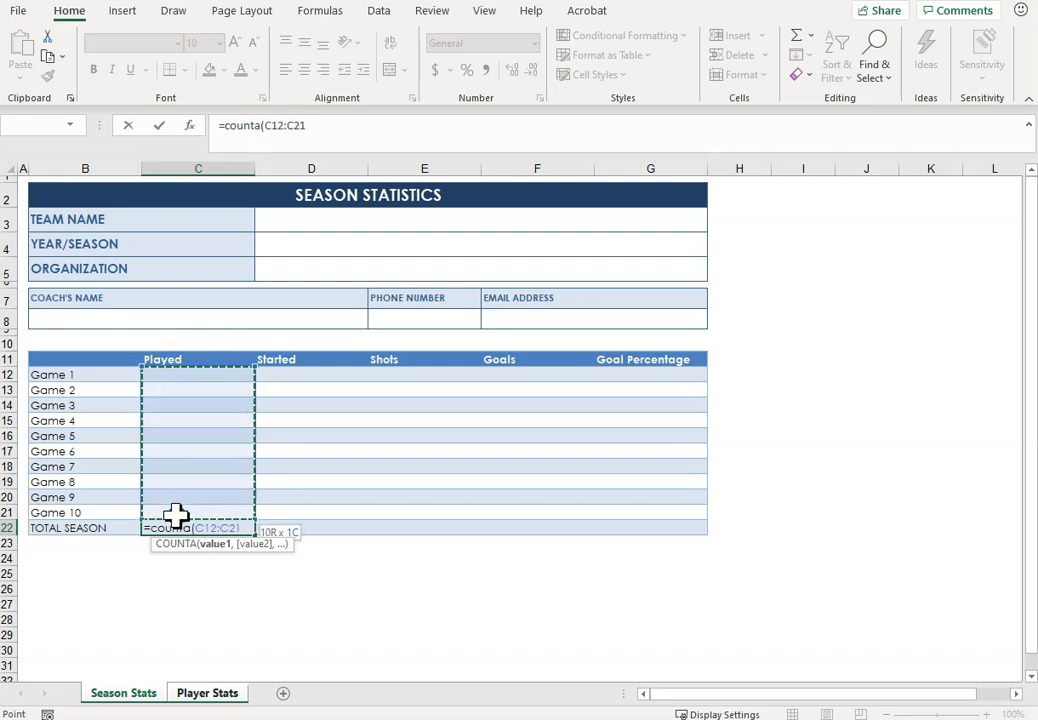
pyautogui.press('Return')
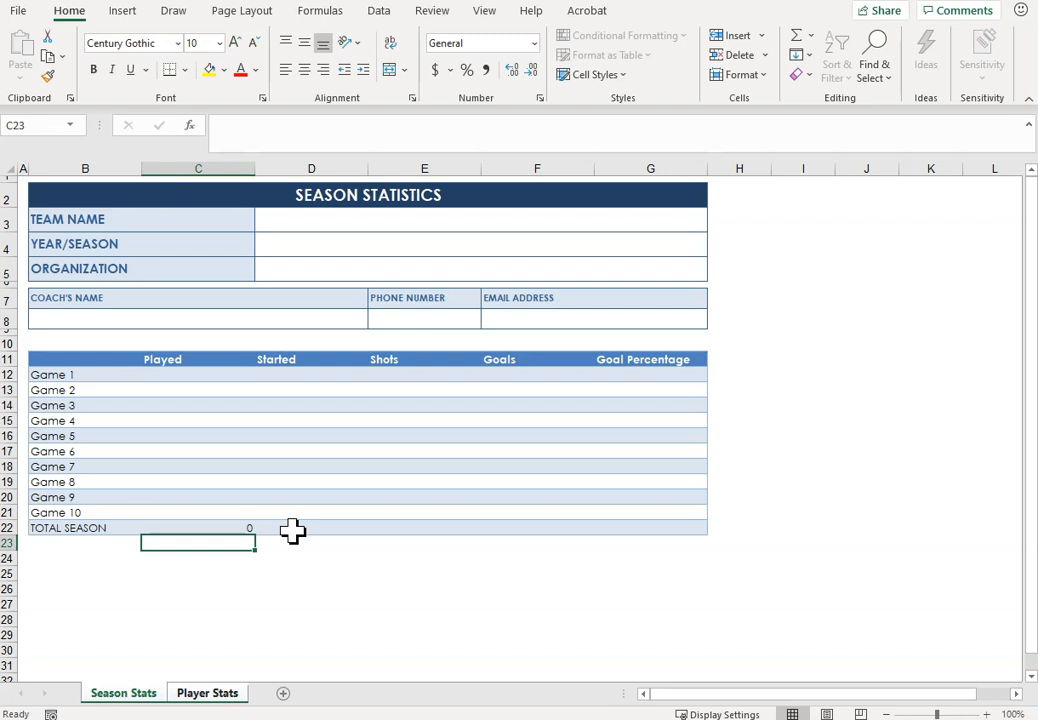
# Step: Total the Shots column in E22 with a SUM of E12:E21 and fill the formula across to F22 for Goals
pyautogui.click(292, 530)
pyautogui.click(402, 529)
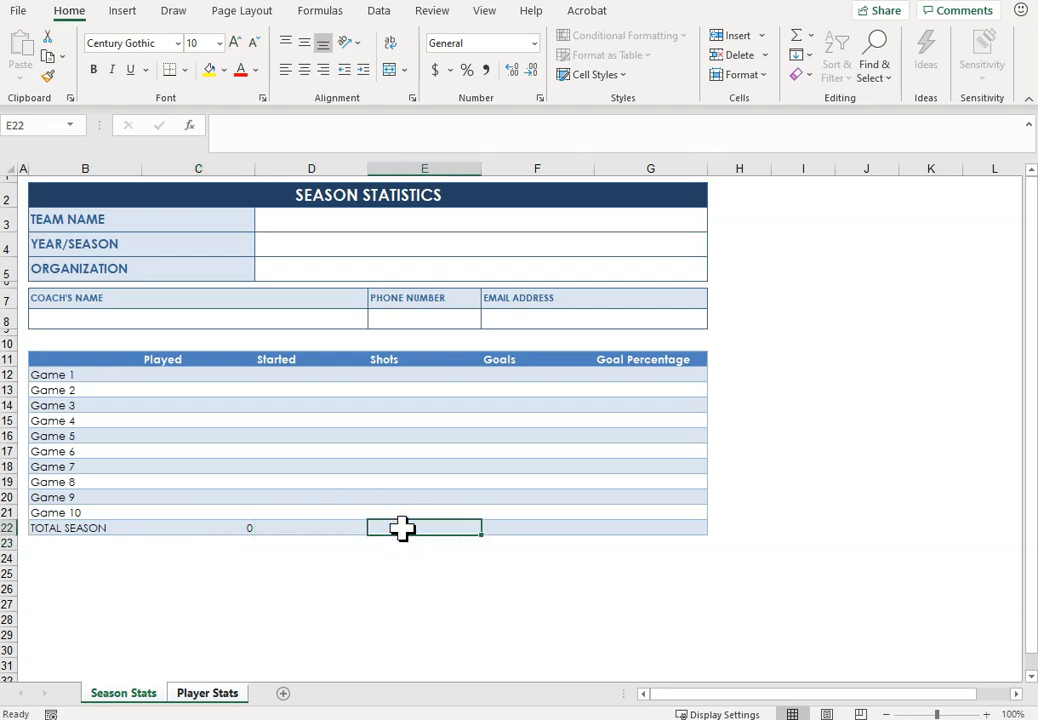
pyautogui.write('=')
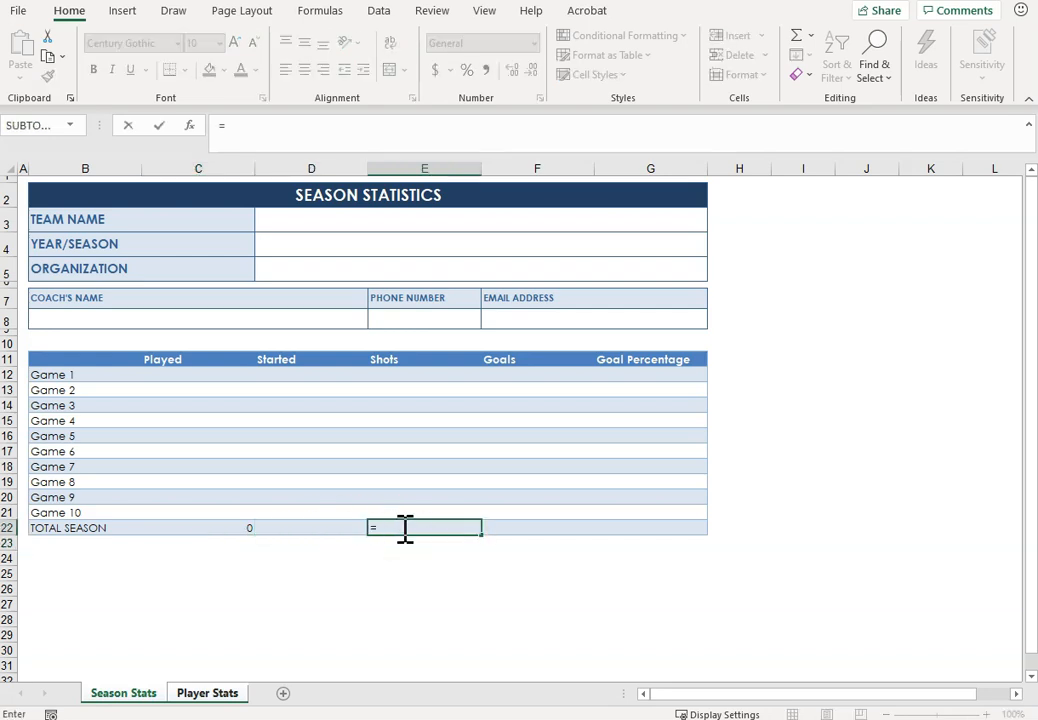
pyautogui.write('sum(')
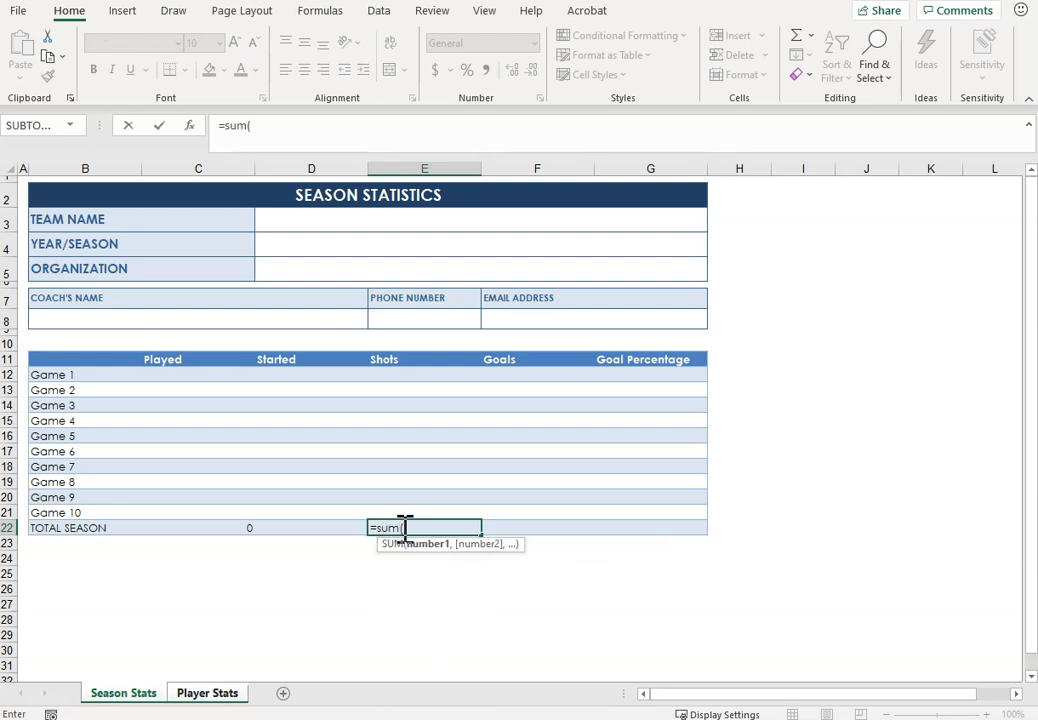
pyautogui.moveTo(396, 376); pyautogui.dragTo(391, 512)
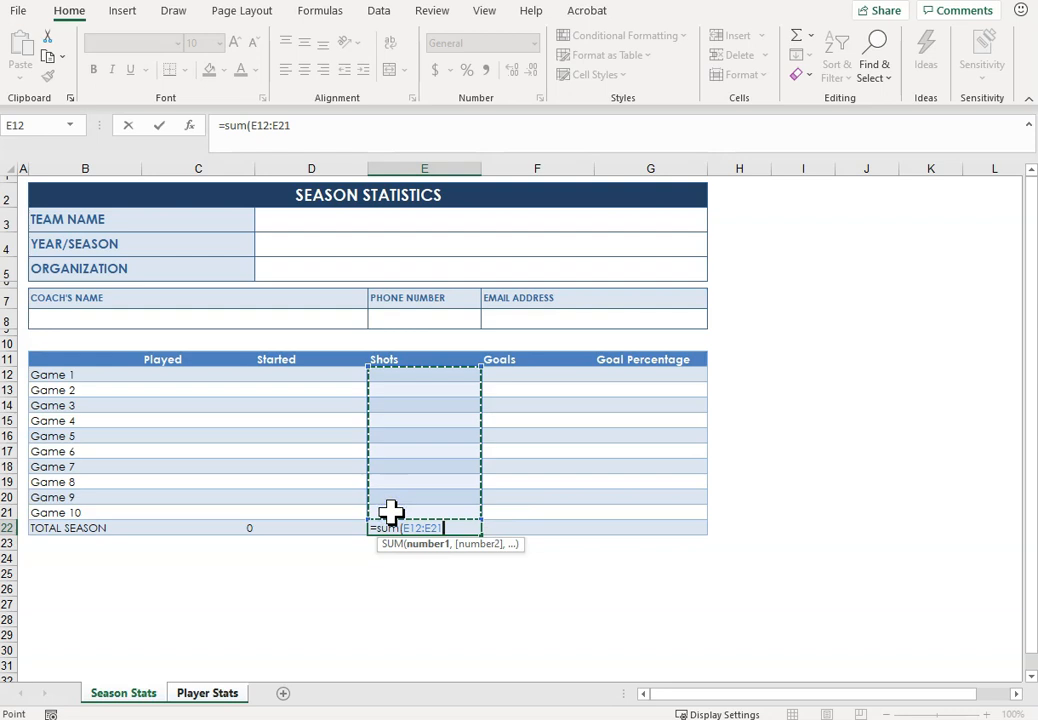
pyautogui.press('Return')
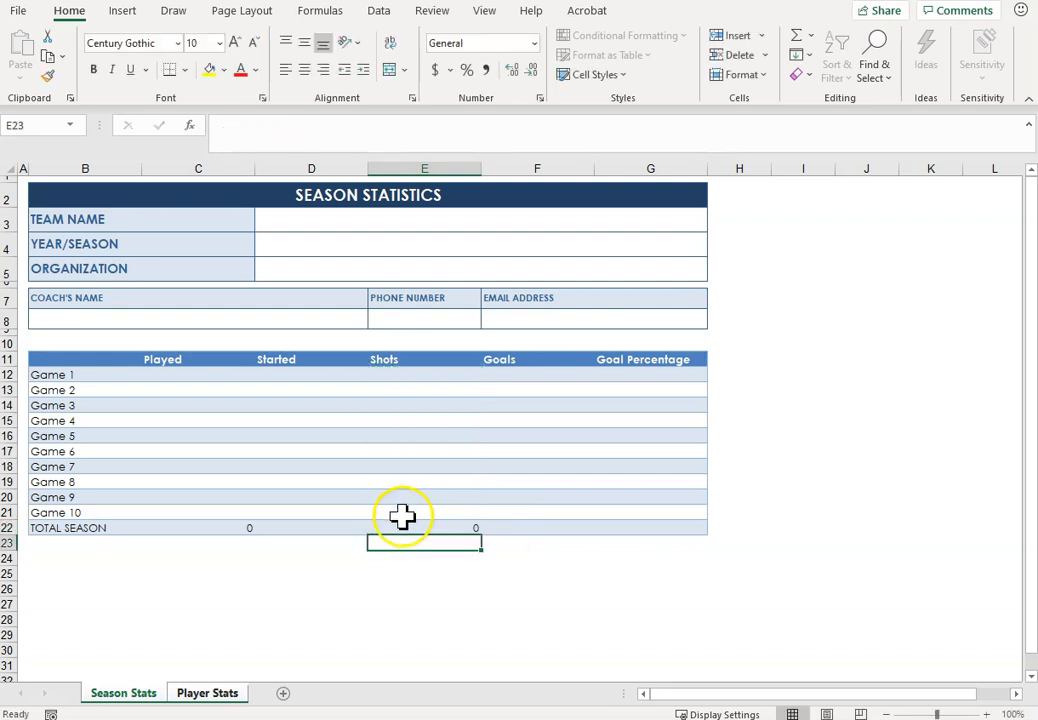
pyautogui.click(398, 529)
pyautogui.moveTo(486, 535); pyautogui.dragTo(568, 528)
# Step: Enter the formula =E22/F22 in the Goal Percentage column's TOTAL SEASON cell, G22
pyautogui.click(681, 532)
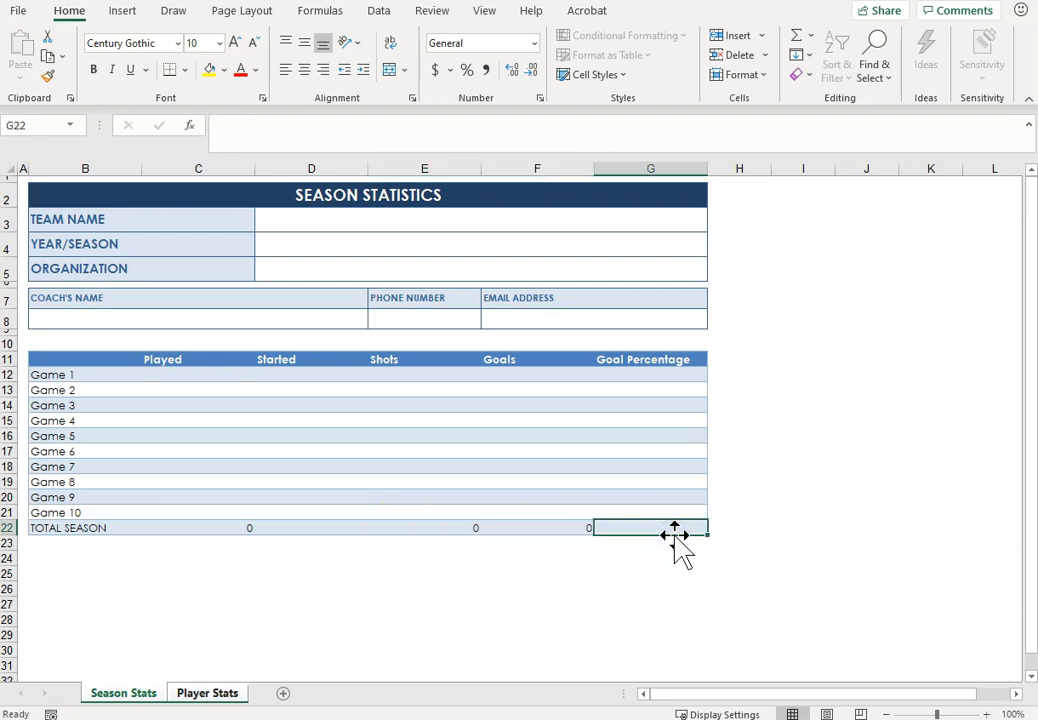
pyautogui.write('=')
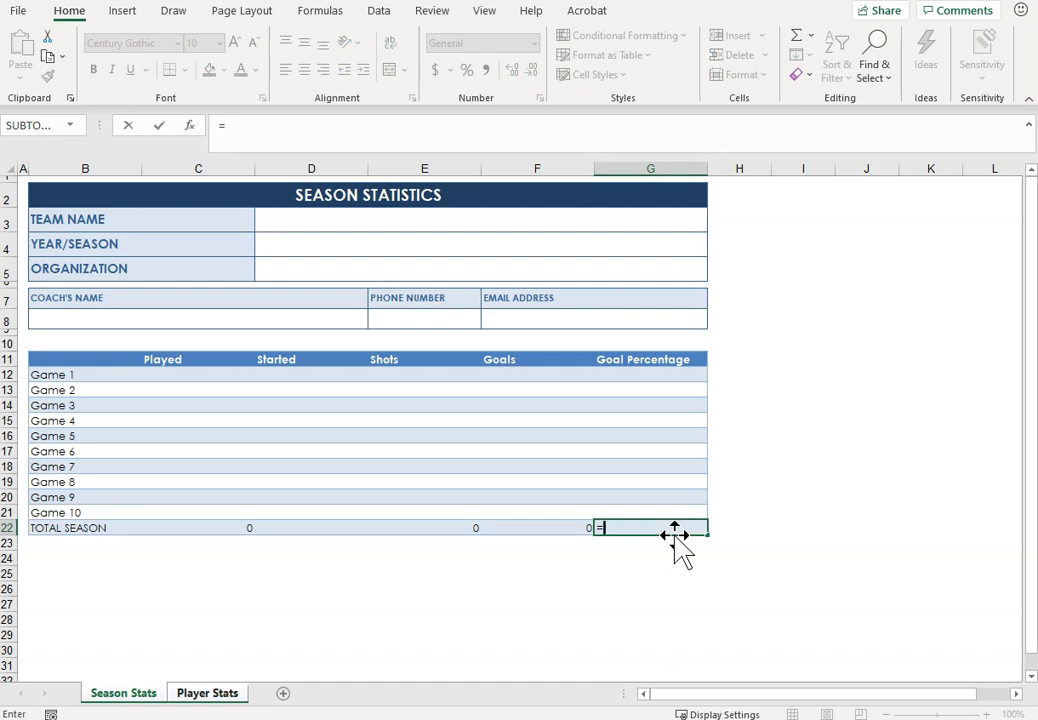
pyautogui.click(450, 529)
pyautogui.write('/')
pyautogui.click(510, 528)
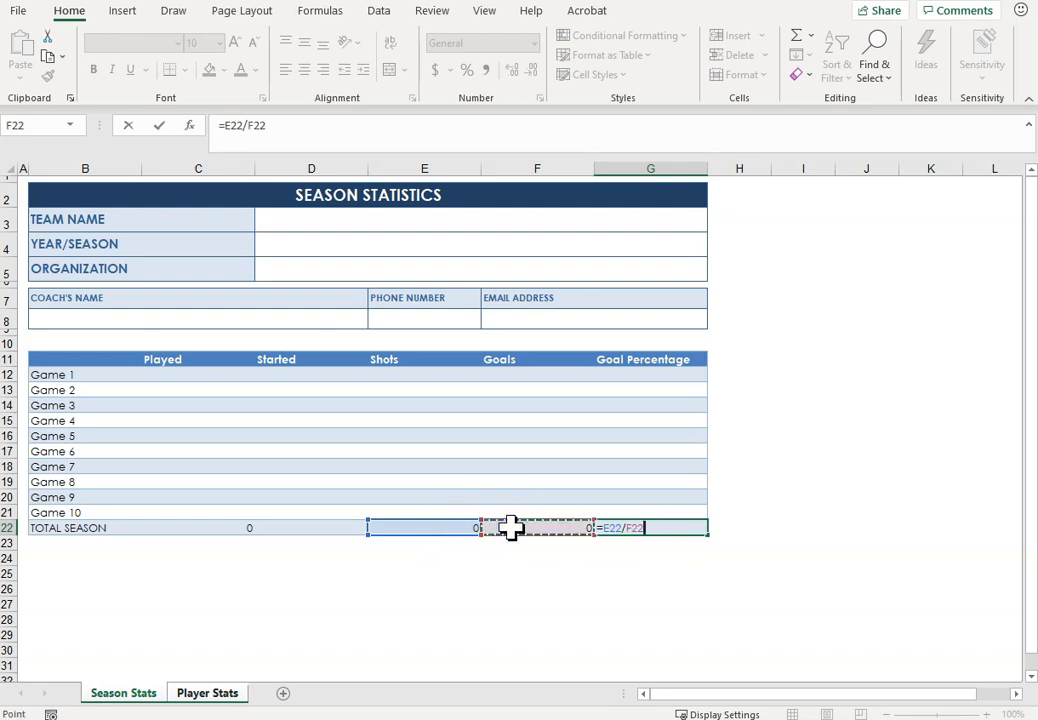
pyautogui.press('Return')
# Step: Wrap the division in G22 in an IF test so the formula reads =IF(F22>0,E22/F22,0)
pyautogui.click(663, 527)
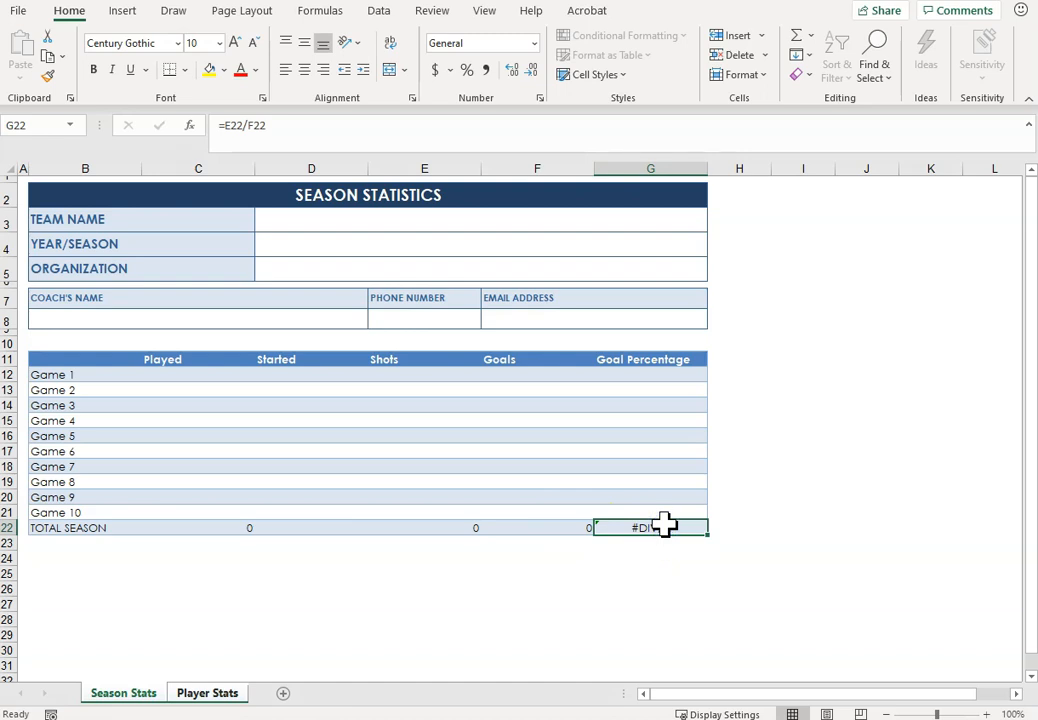
pyautogui.click(228, 127)
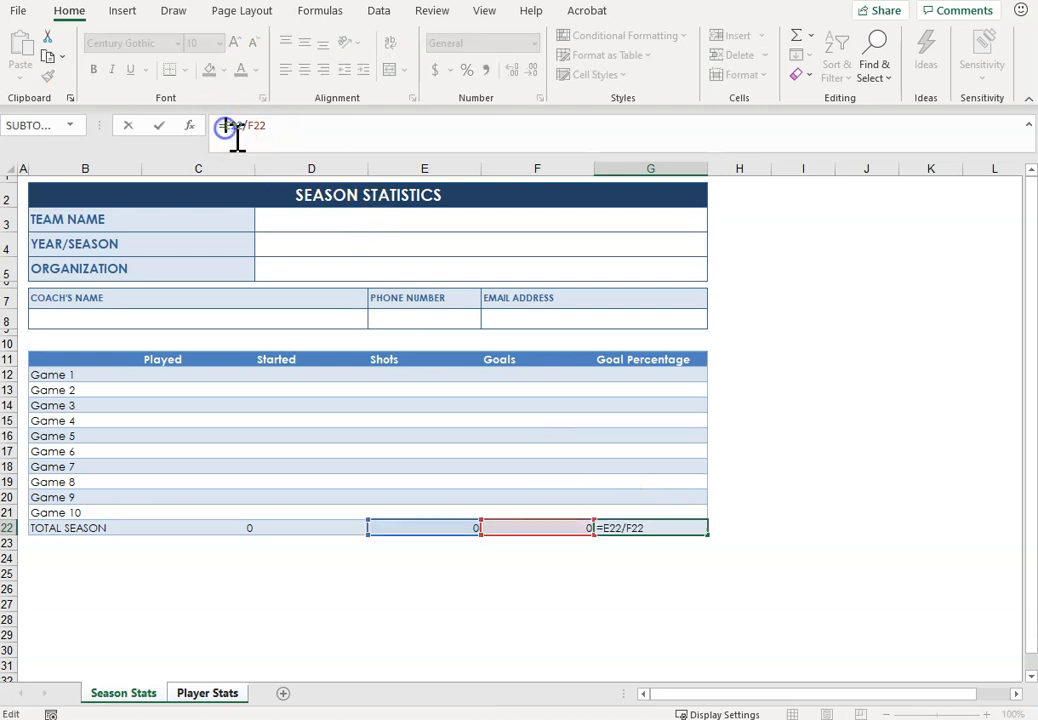
pyautogui.write('if(')
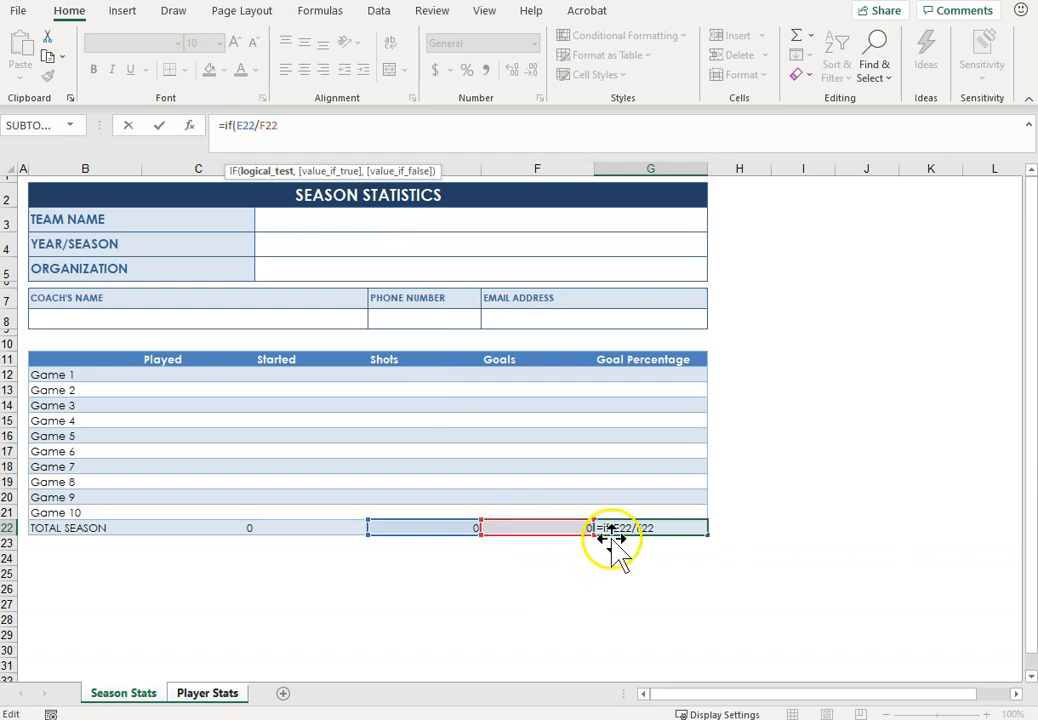
pyautogui.click(549, 525)
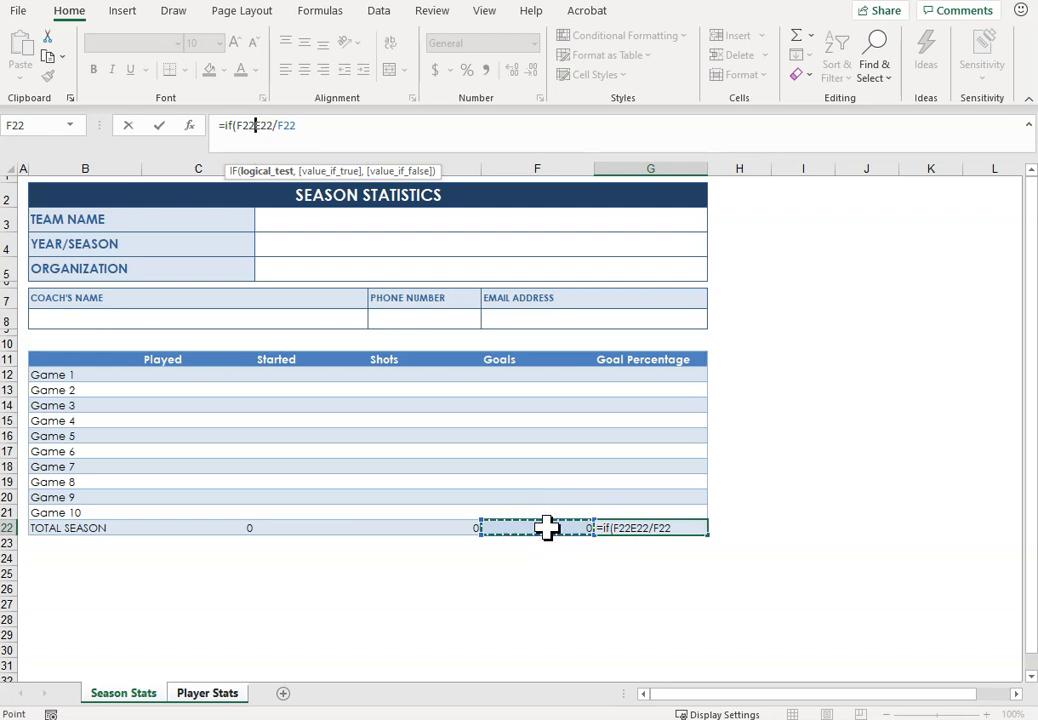
pyautogui.write('>0')
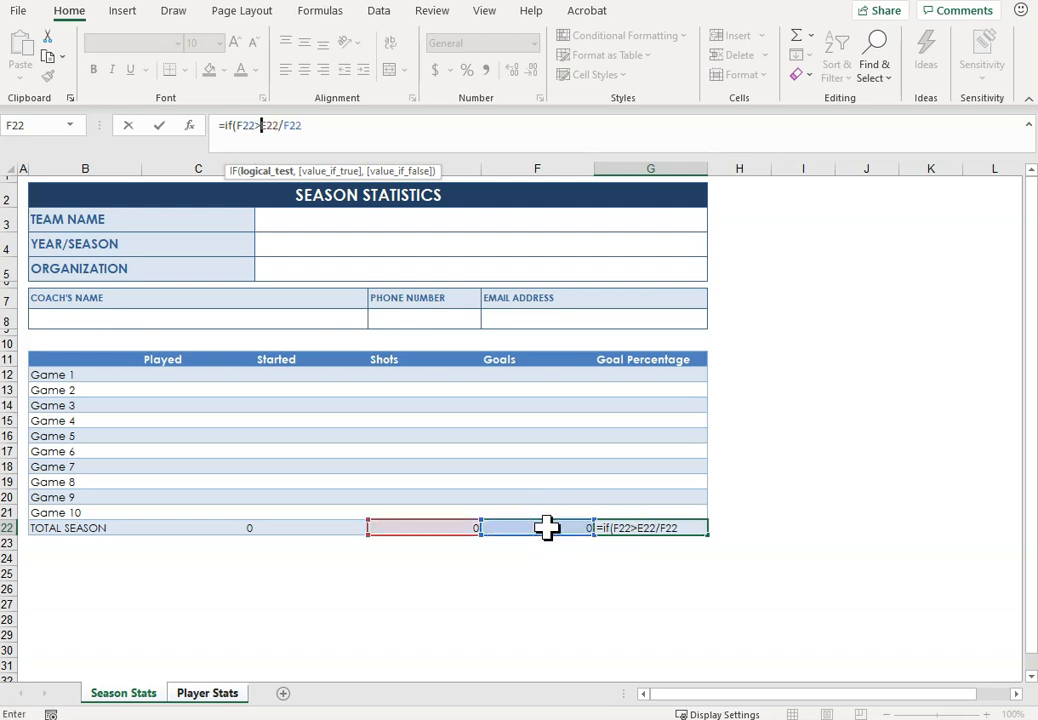
pyautogui.write(',')
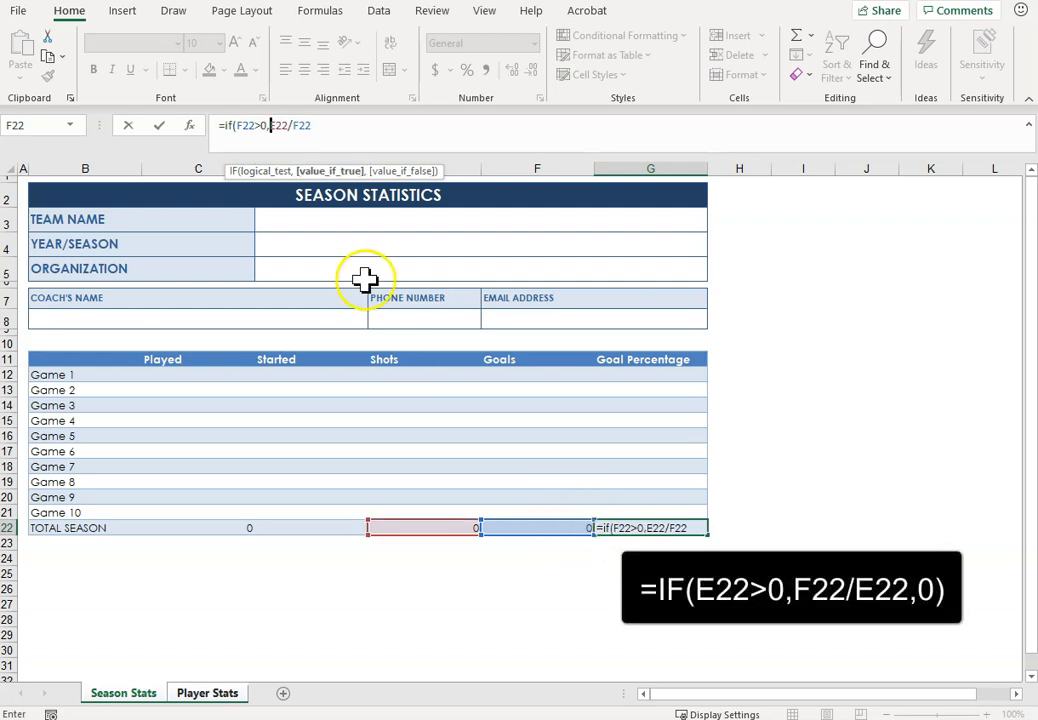
pyautogui.click(338, 125)
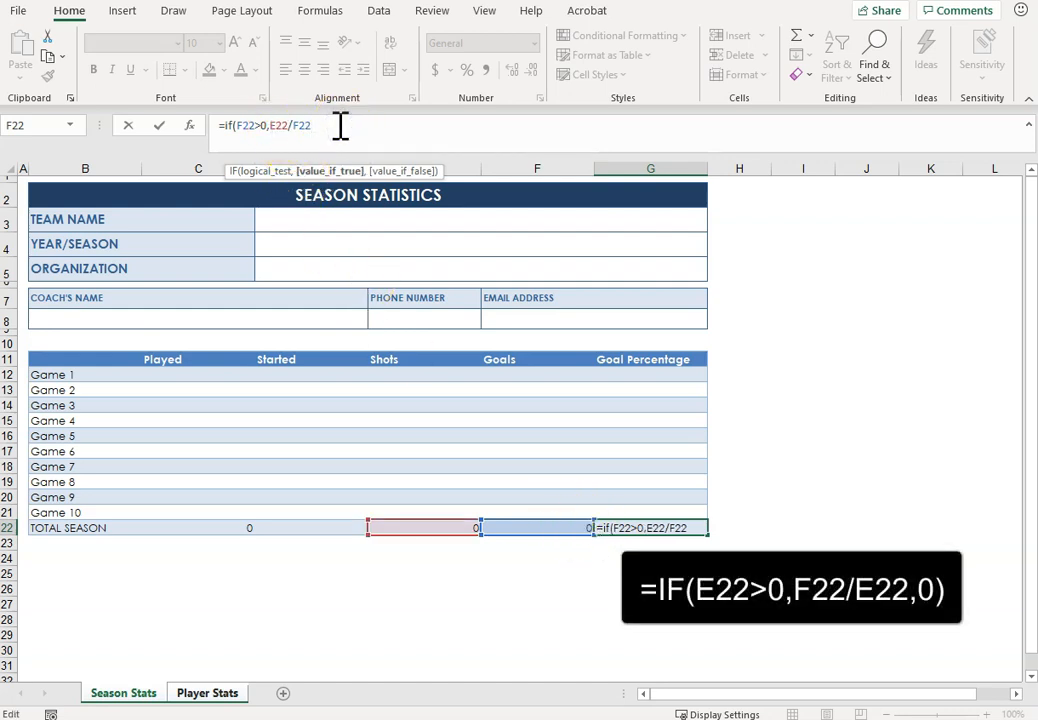
pyautogui.write(',')
pyautogui.write('0)')
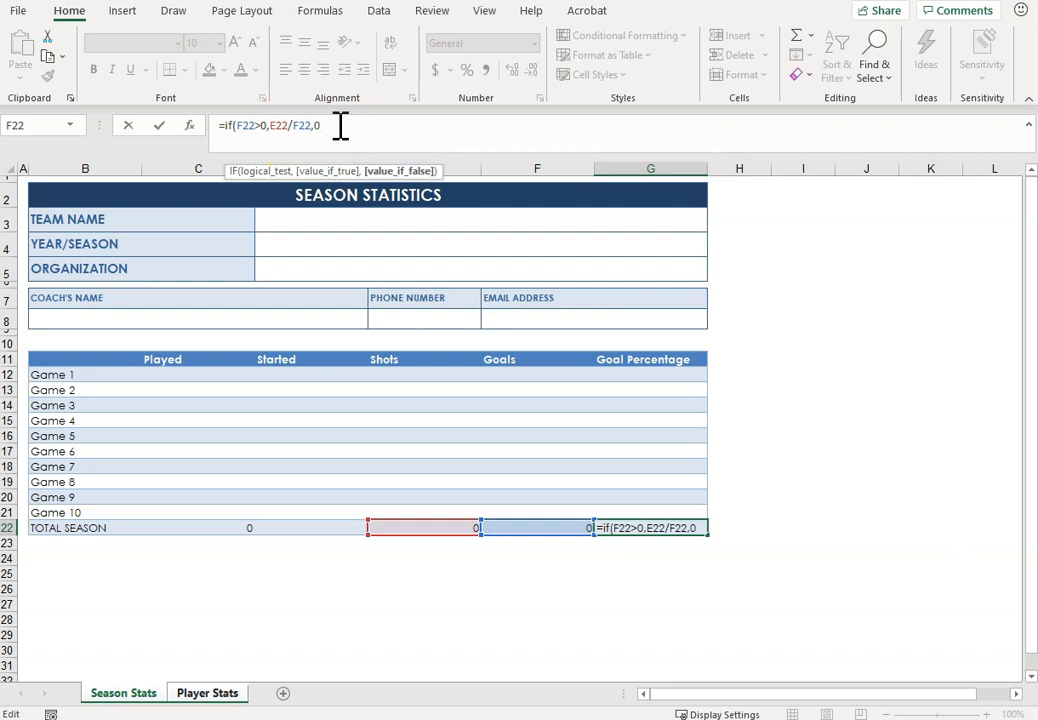
pyautogui.press('Return')
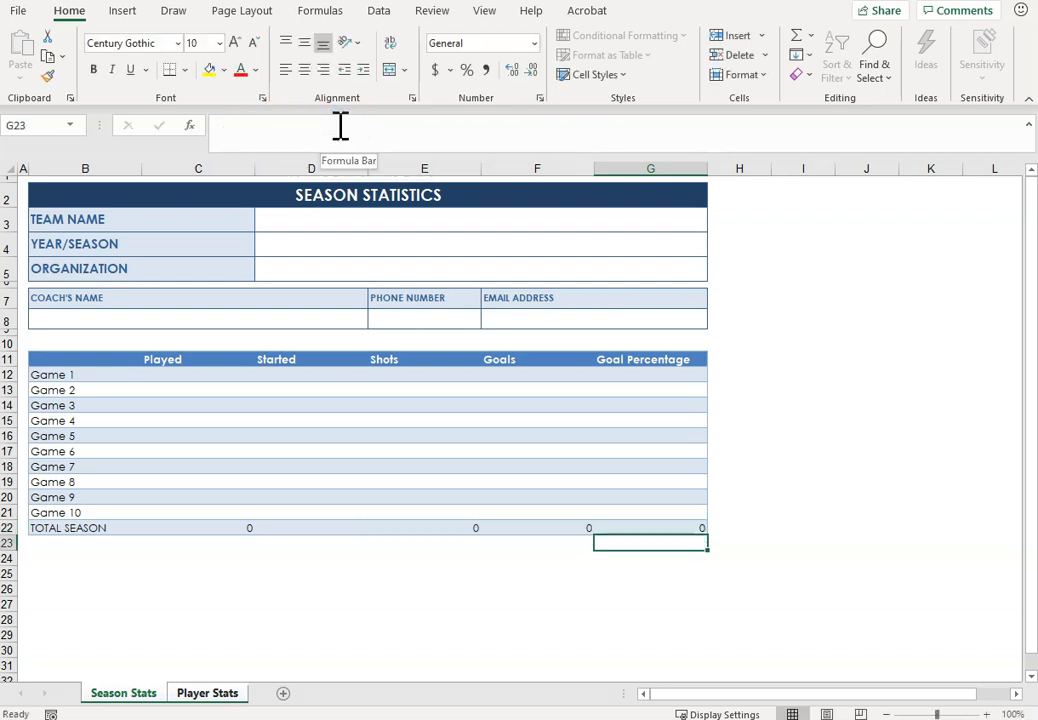
pyautogui.press('Up')
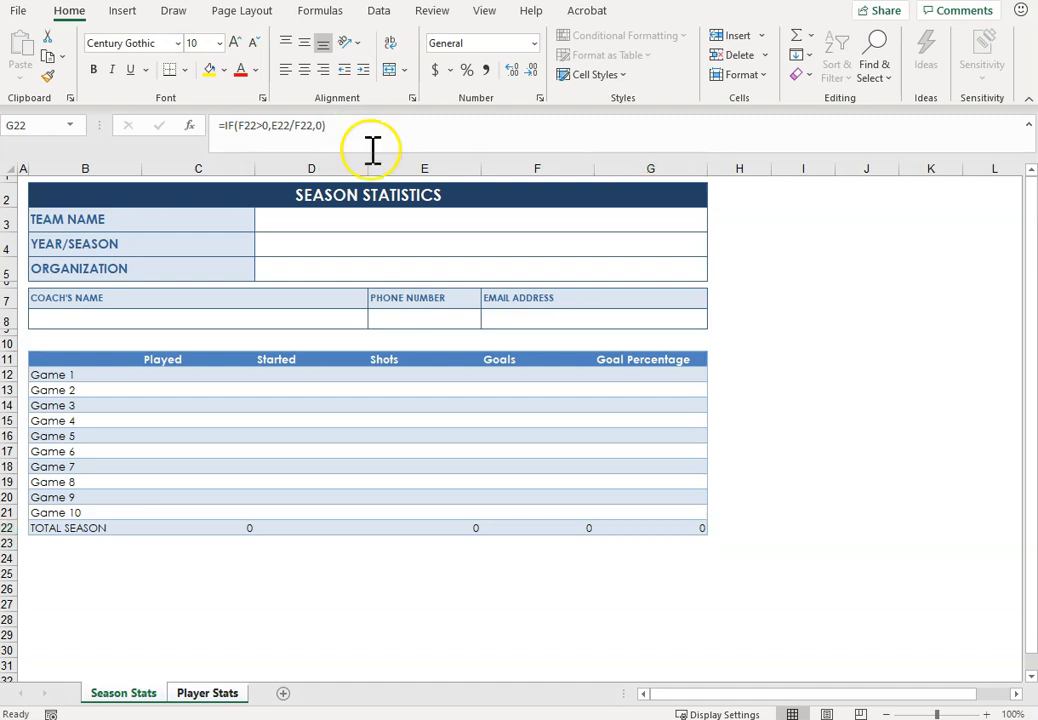
# Step: Try filling the G22 formula up through G12 in the Goal Percentage column, and undo the fill
pyautogui.click(621, 529)
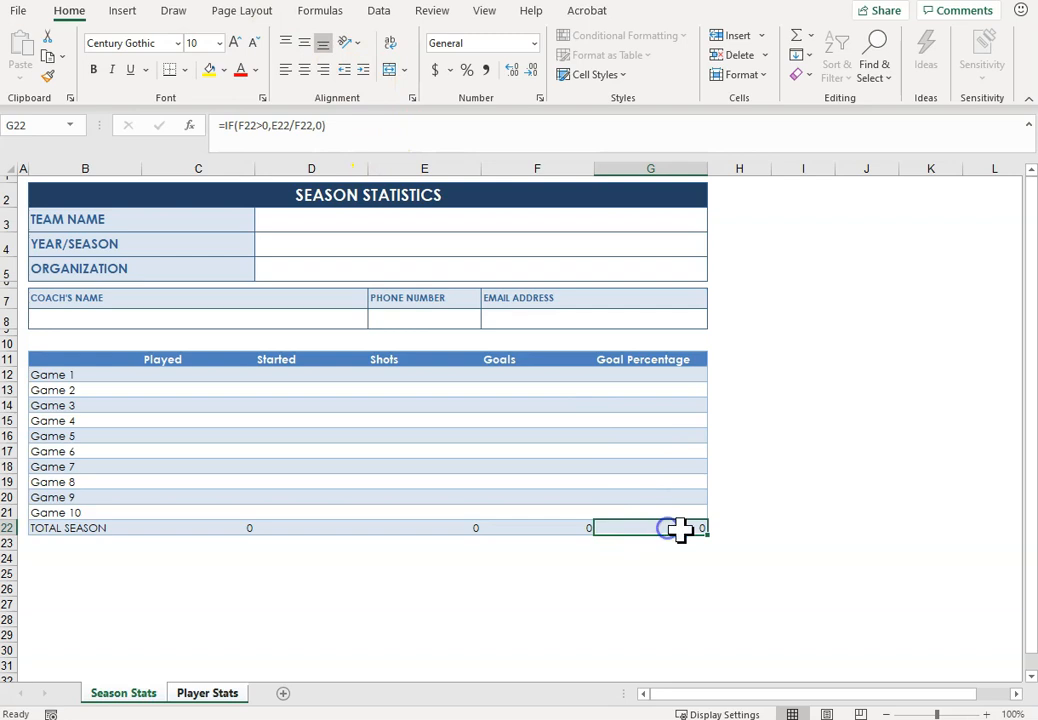
pyautogui.moveTo(707, 534); pyautogui.dragTo(700, 372)
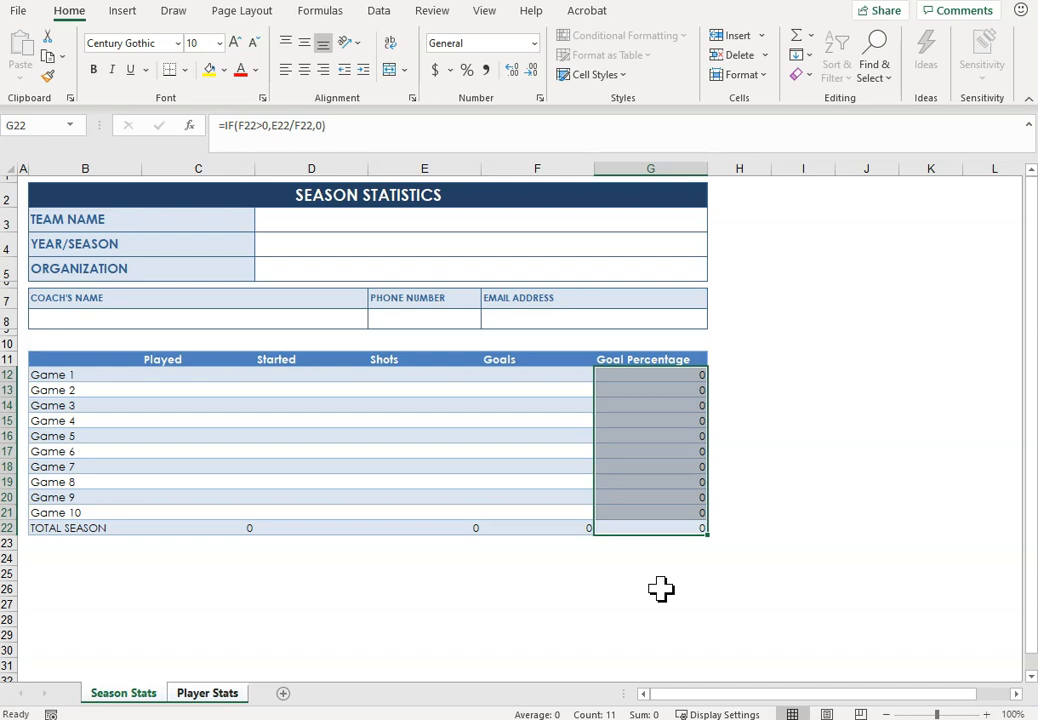
pyautogui.click(737, 577)
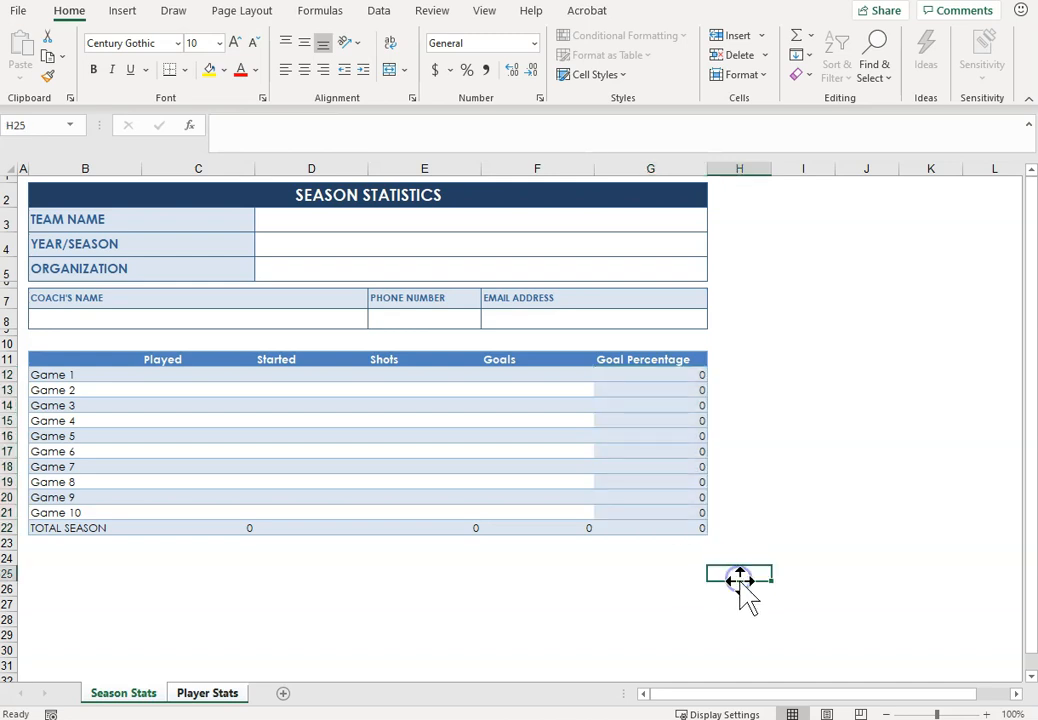
pyautogui.click(679, 528)
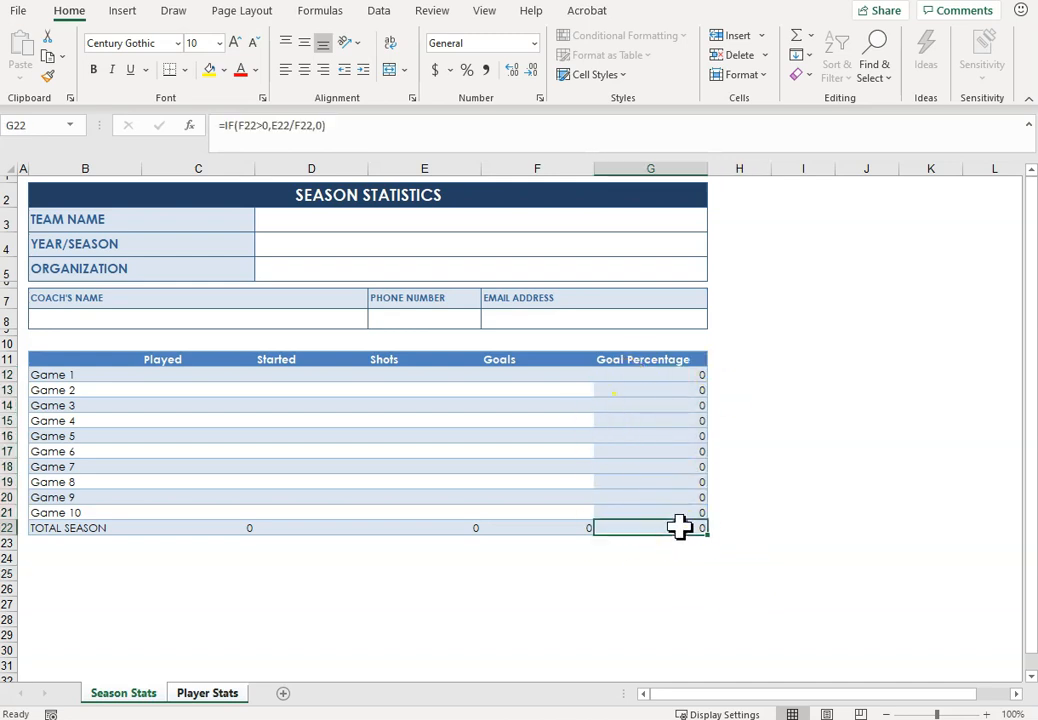
pyautogui.hotkey('ctrl', 'z')
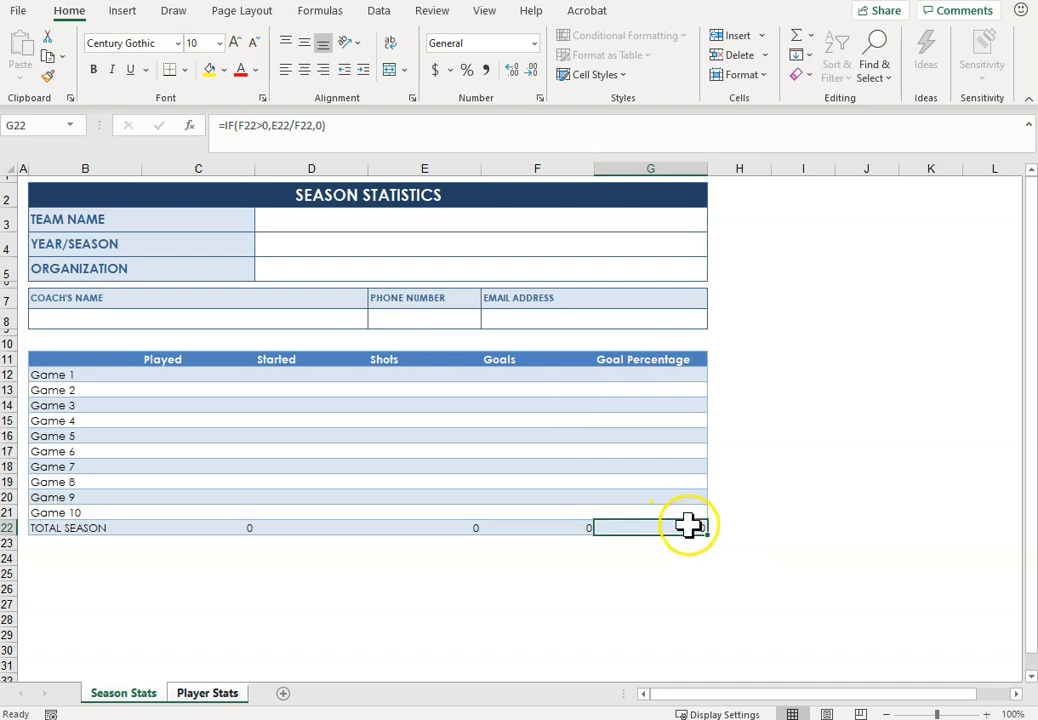
# Step: Fill the G22 goal percentage formula up through G12 without its formatting
pyautogui.moveTo(707, 533); pyautogui.dragTo(704, 376)
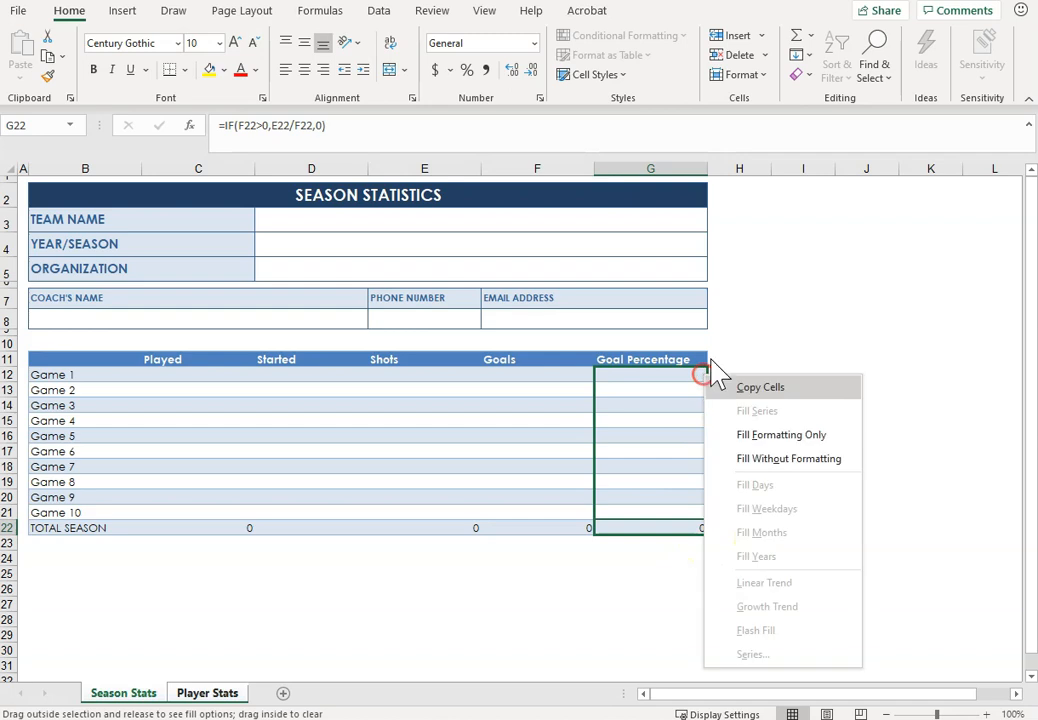
pyautogui.click(826, 459)
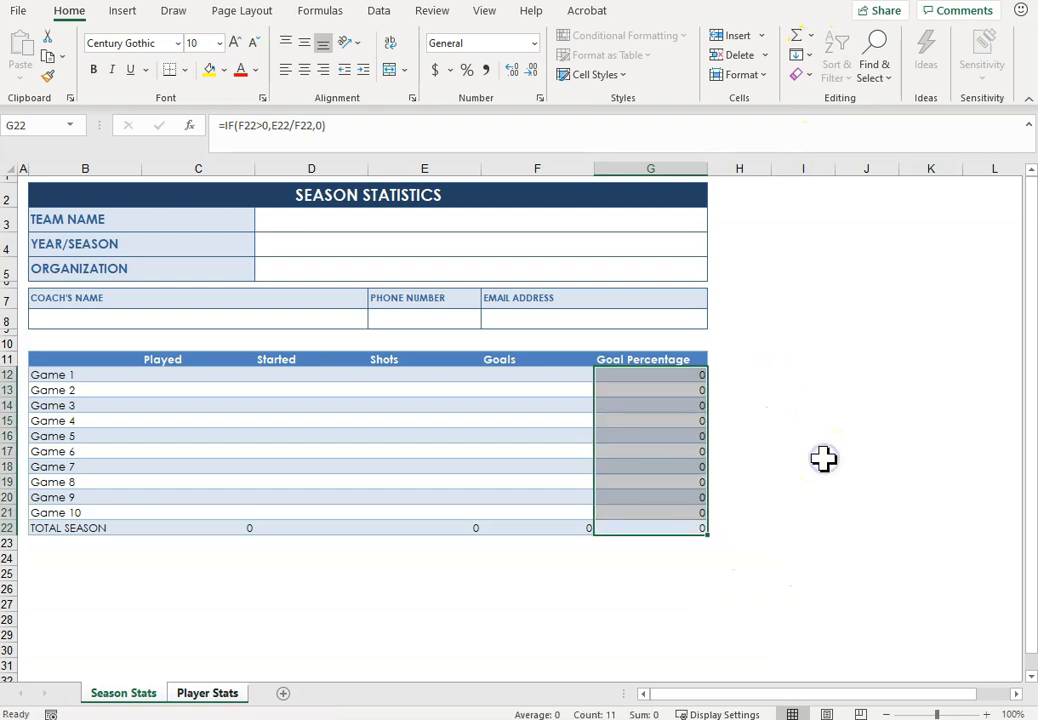
pyautogui.click(824, 453)
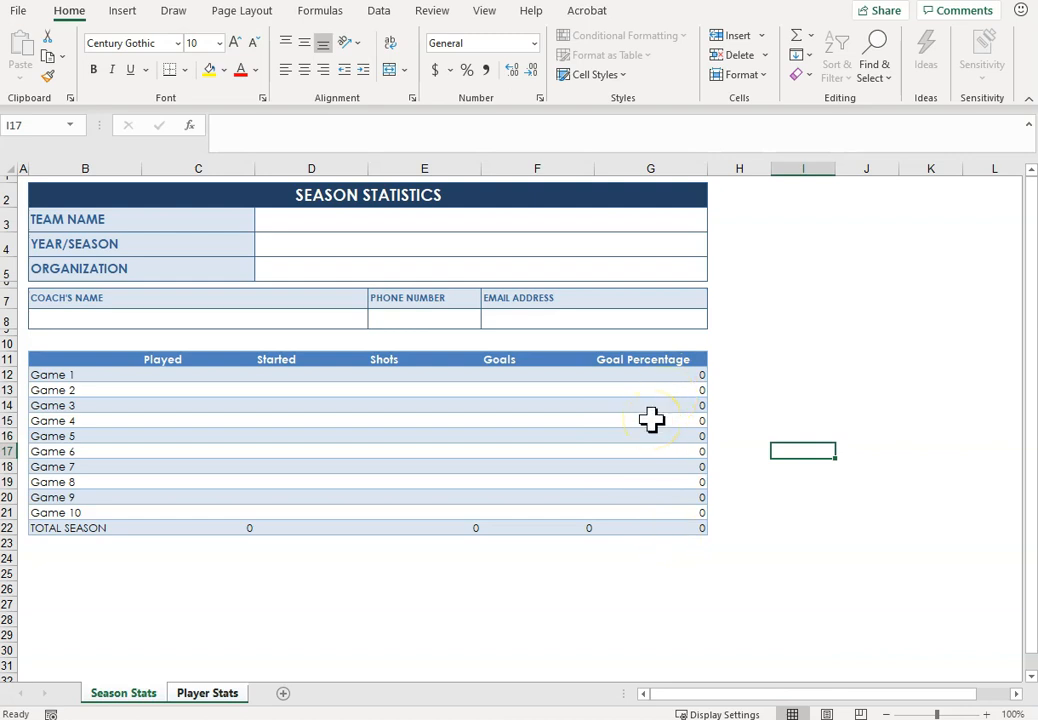
# Step: Ungroup the sheets, check the formulas on Player Stats, and return to Season Stats
pyautogui.click(206, 698)
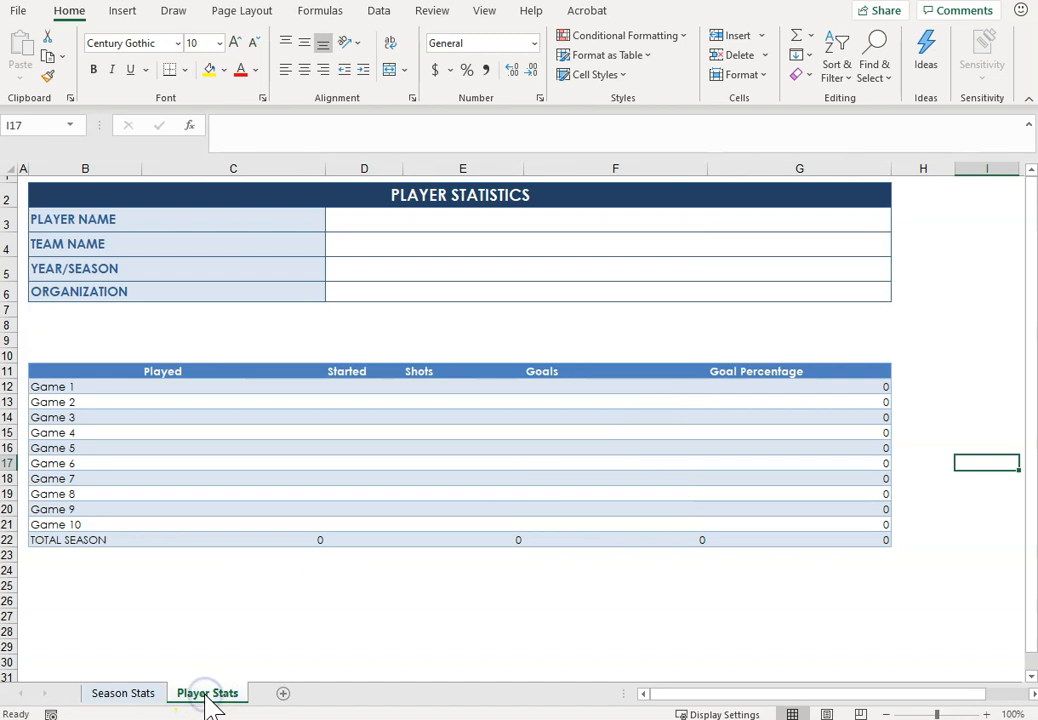
pyautogui.click(135, 693)
pyautogui.click(197, 697)
pyautogui.click(142, 700)
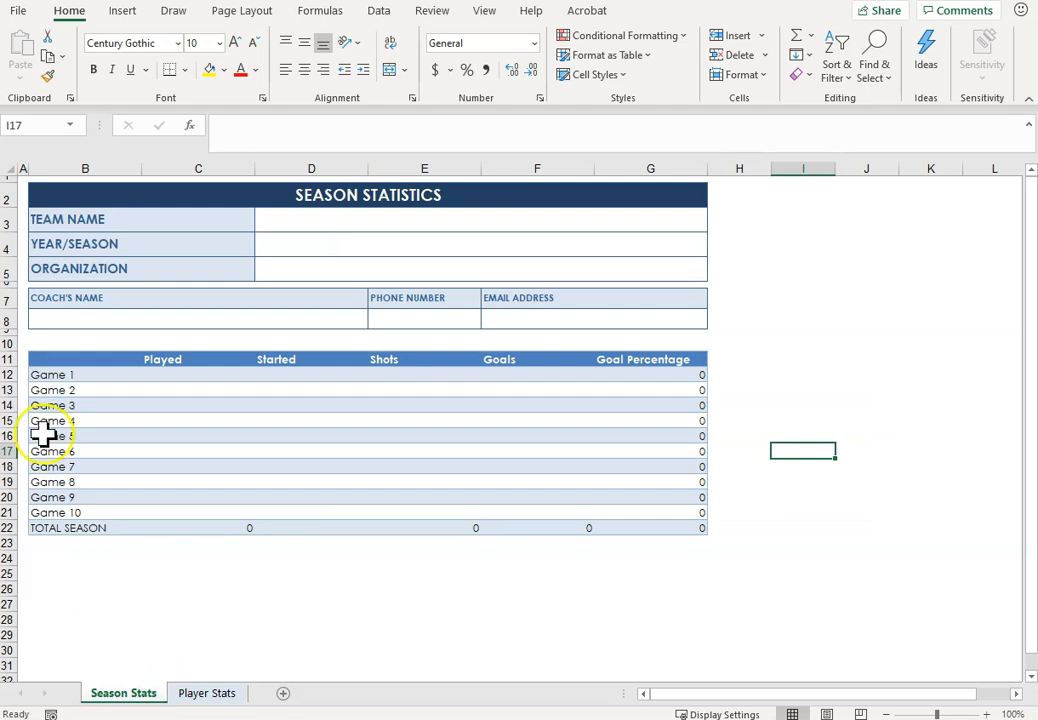
# Step: Save a copy of the workbook as PR6 High Flyers
pyautogui.click(18, 12)
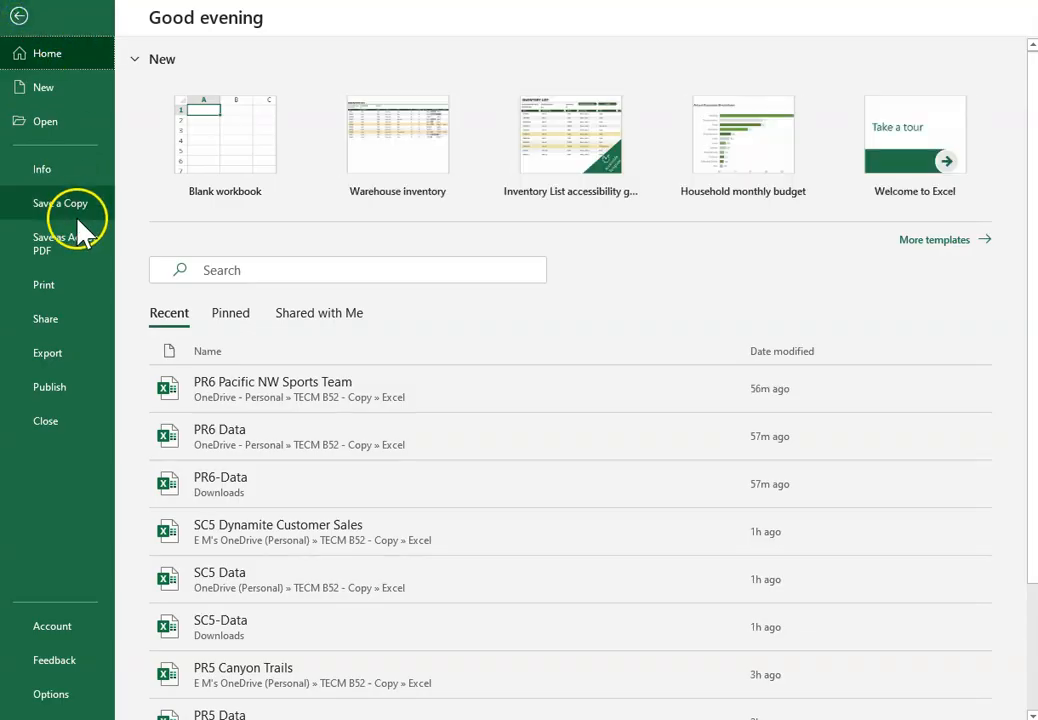
pyautogui.click(59, 205)
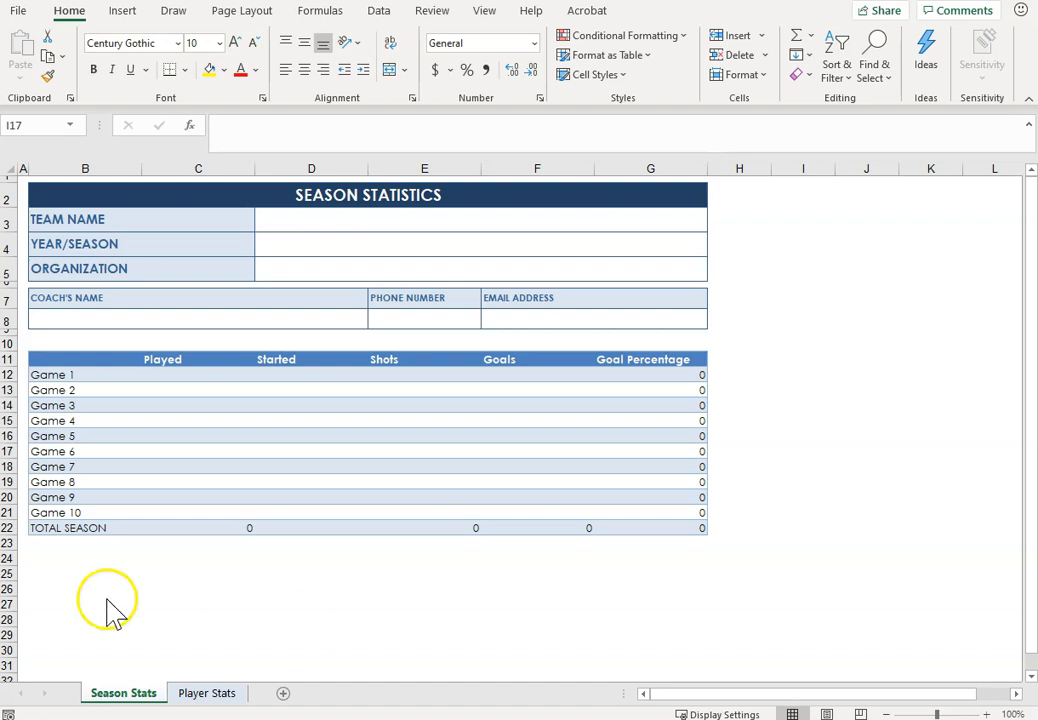
# Step: Enter High Flyers as the team name in D3 and Fall 2020 as the year/season in D4 on Season Stats
pyautogui.click(354, 223)
pyautogui.doubleClick(354, 223)
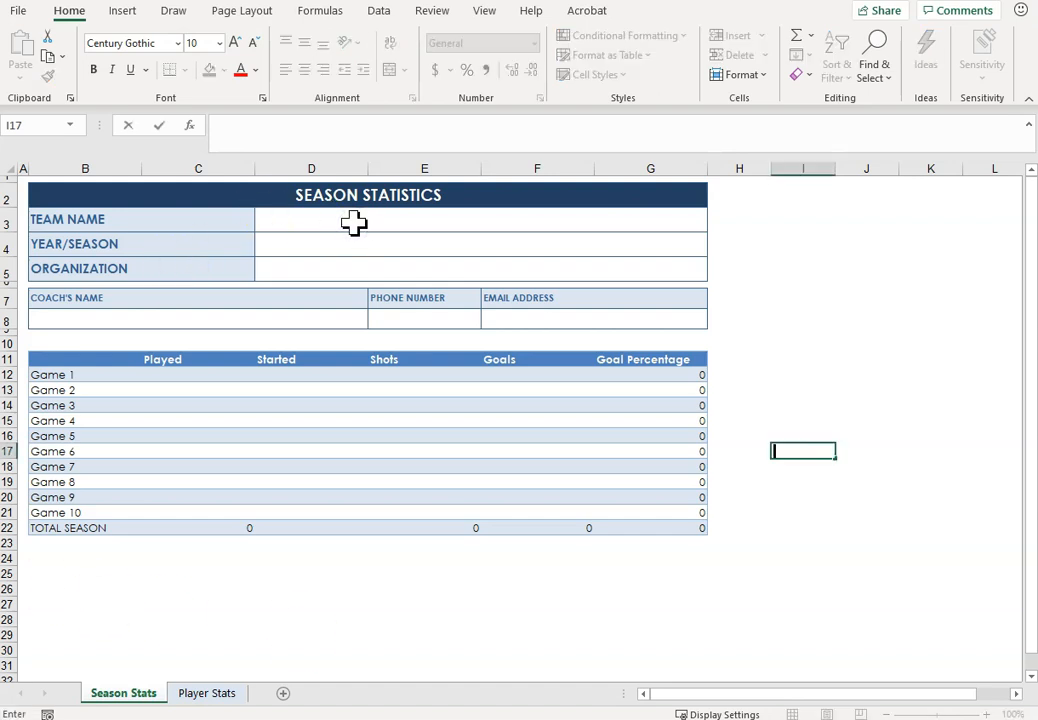
pyautogui.click(354, 223)
pyautogui.write('Hig')
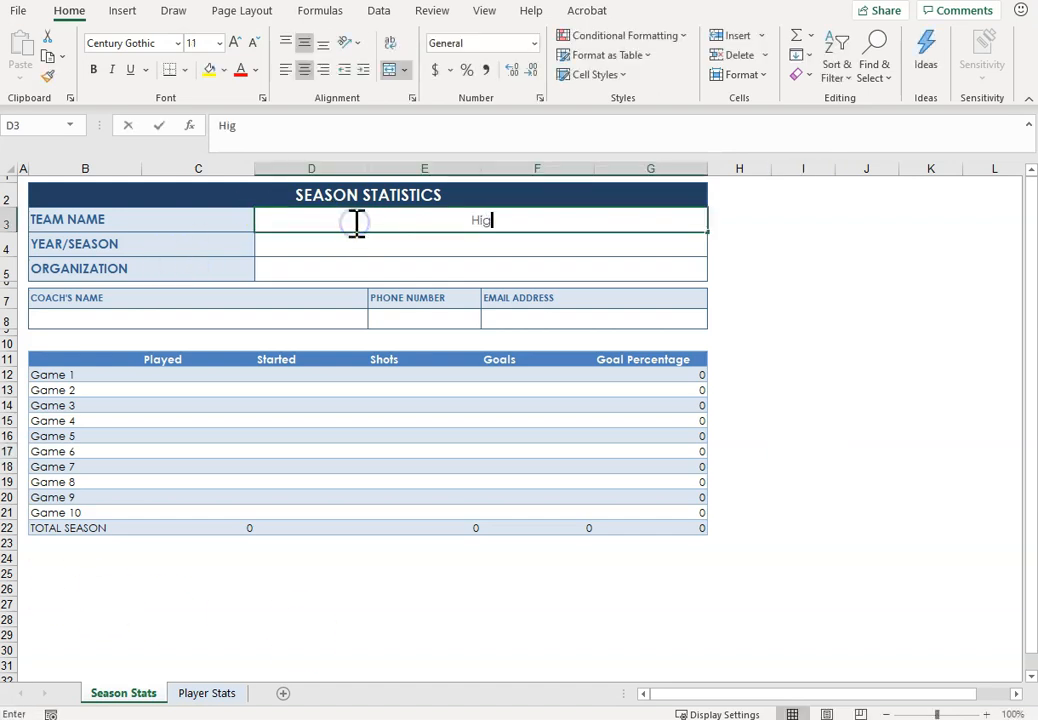
pyautogui.write('h Flyers')
pyautogui.press('Return')
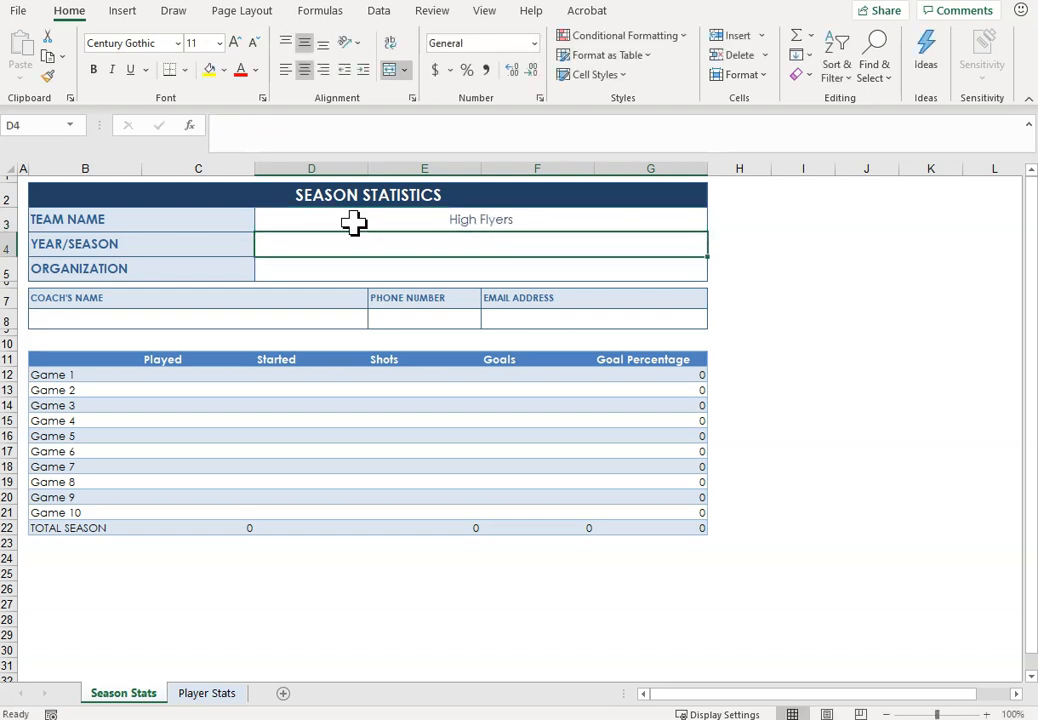
pyautogui.write('Fall 2020')
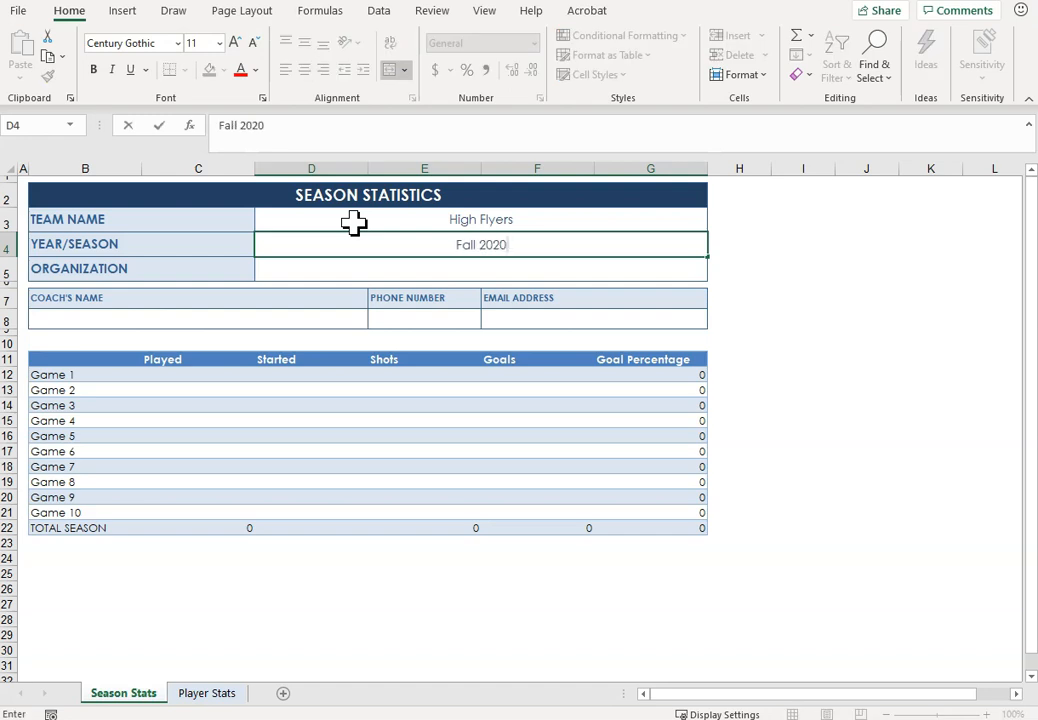
pyautogui.press('Return')
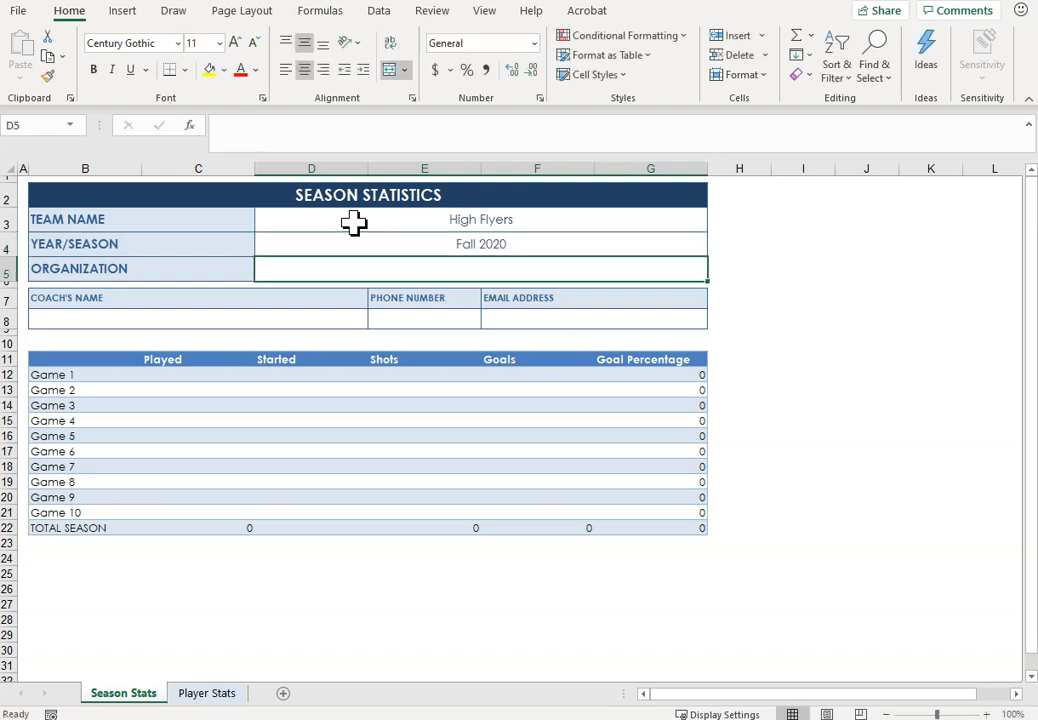
# Step: Enter Pacific Northwest Soccer as the organization in D5
pyautogui.write('Pacific Northwest ')
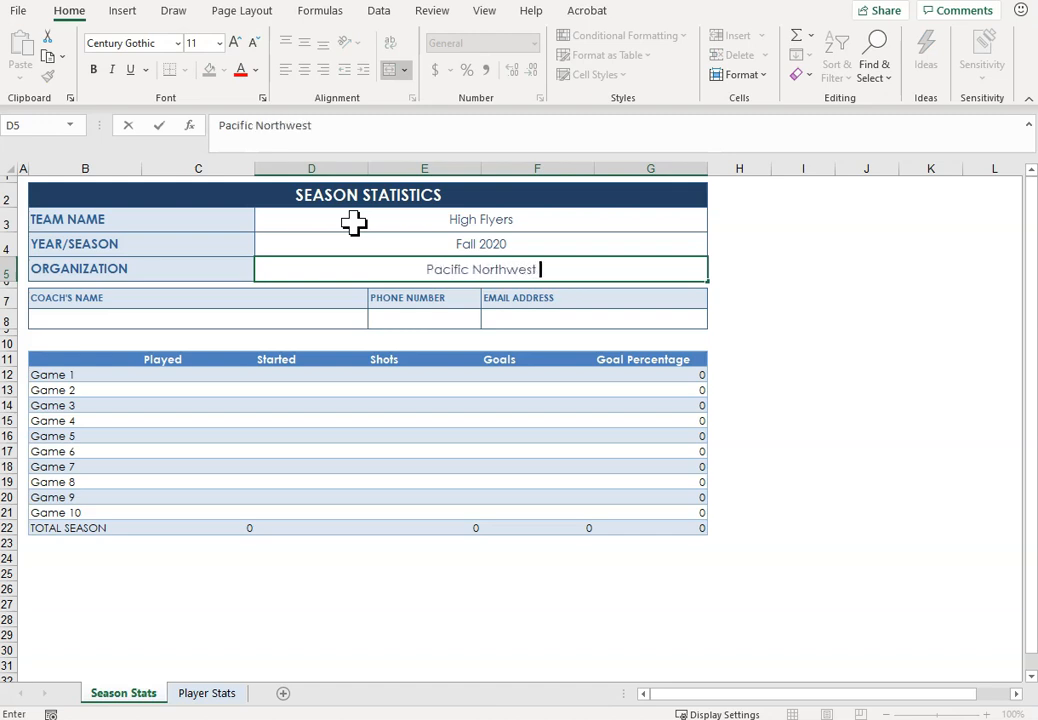
pyautogui.write('Soccer')
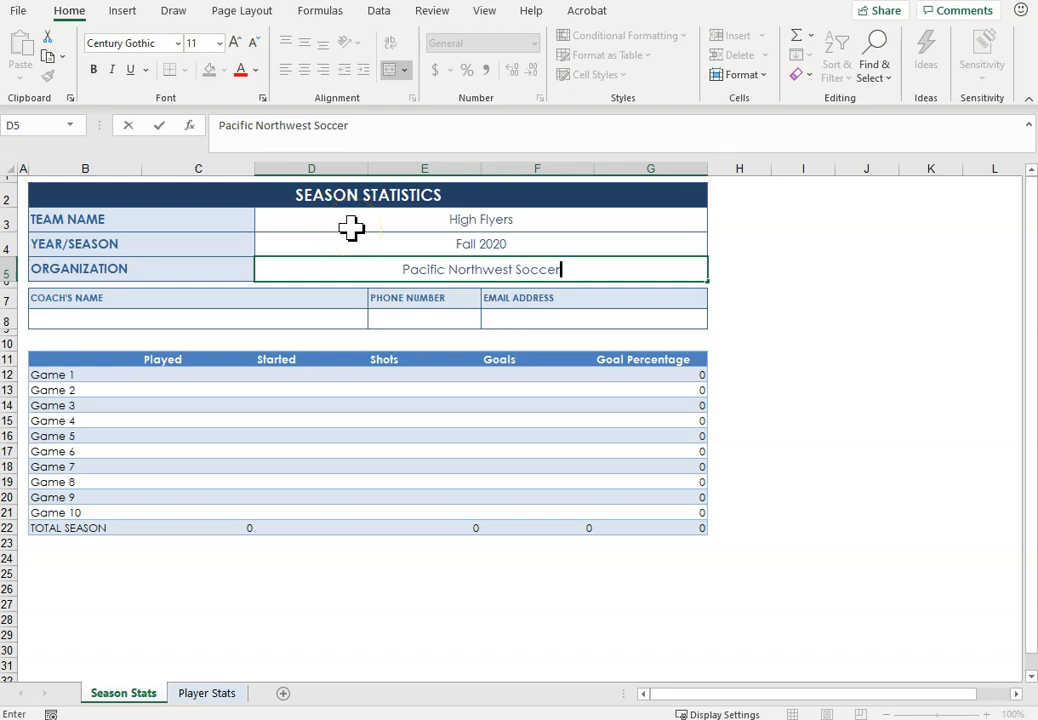
pyautogui.press('Return')
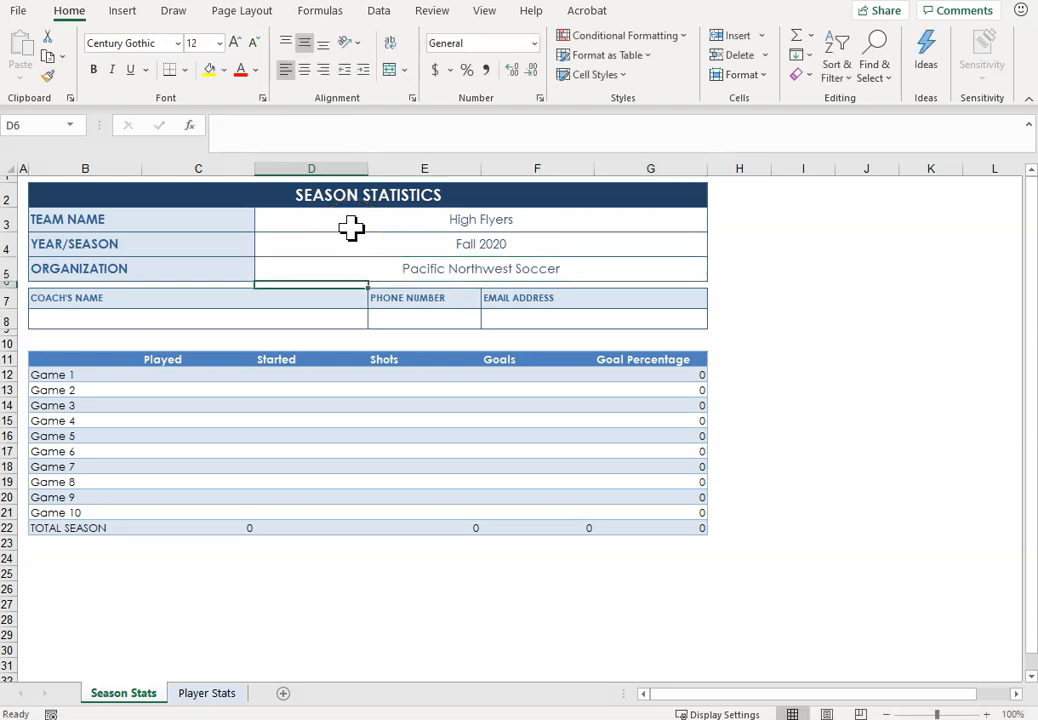
# Step: Fill in the coach's name in B8 and the coach's phone number in E8
pyautogui.press('Down')
pyautogui.press('Down')
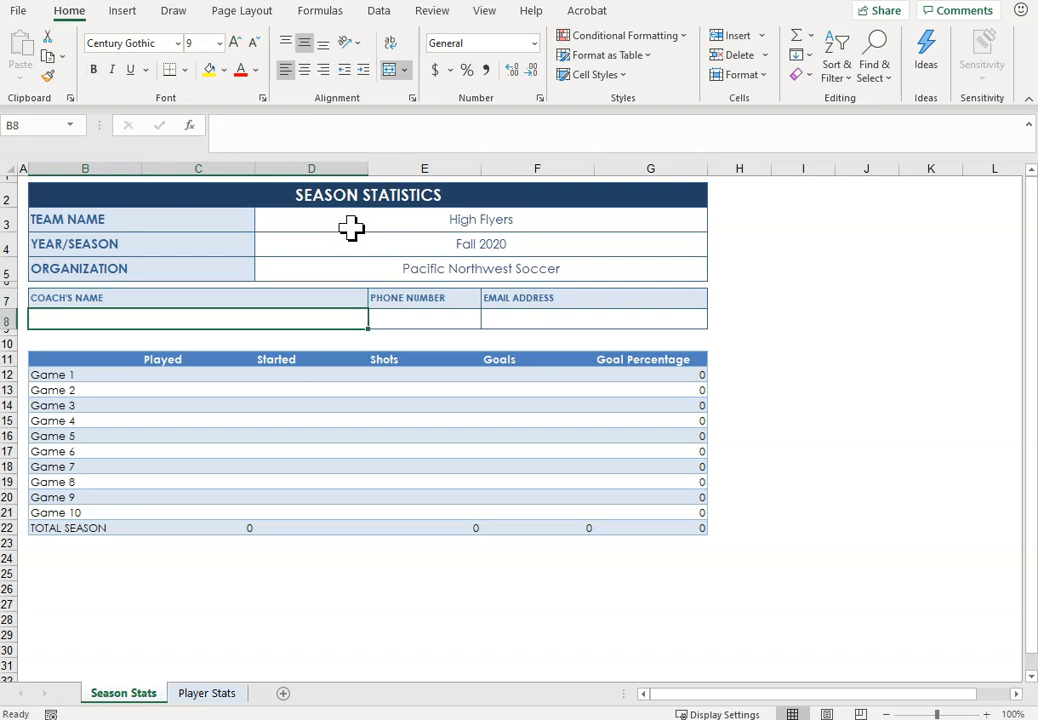
pyautogui.write('First Name')
pyautogui.press('Tab')
pyautogui.write('123')
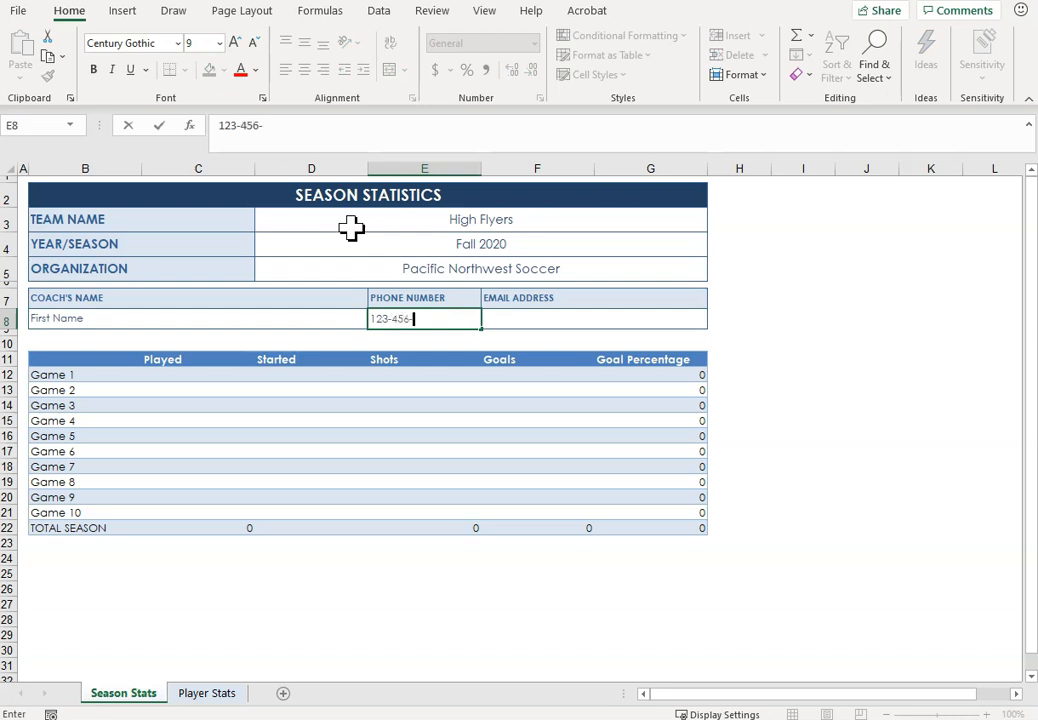
pyautogui.write('-456-7890')
pyautogui.press('Tab')
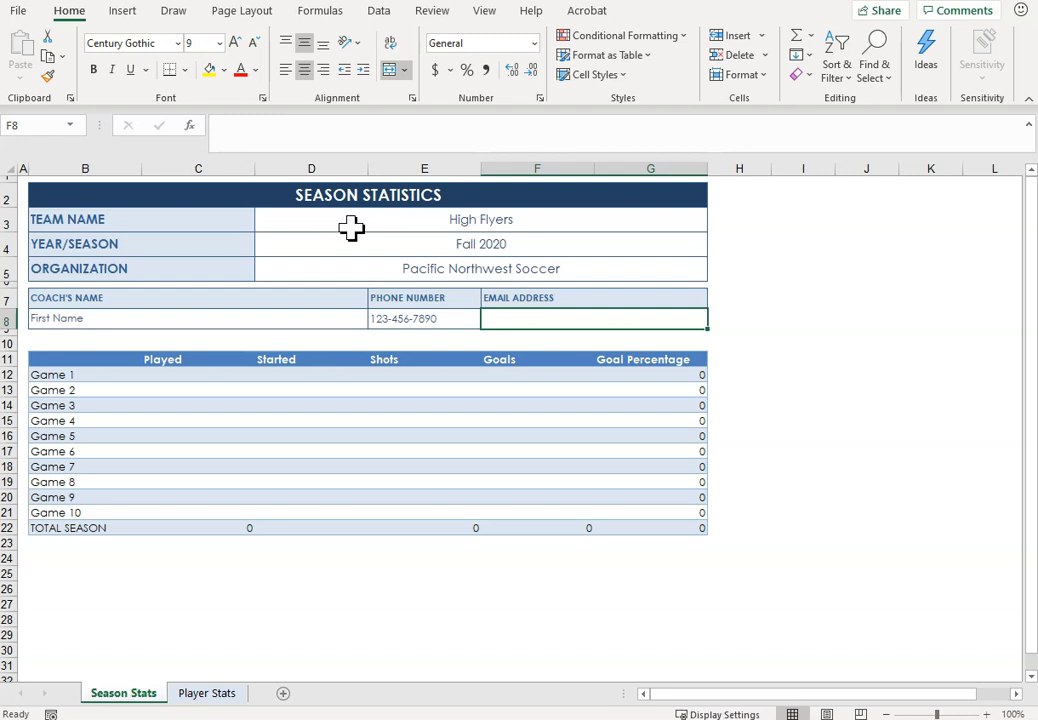
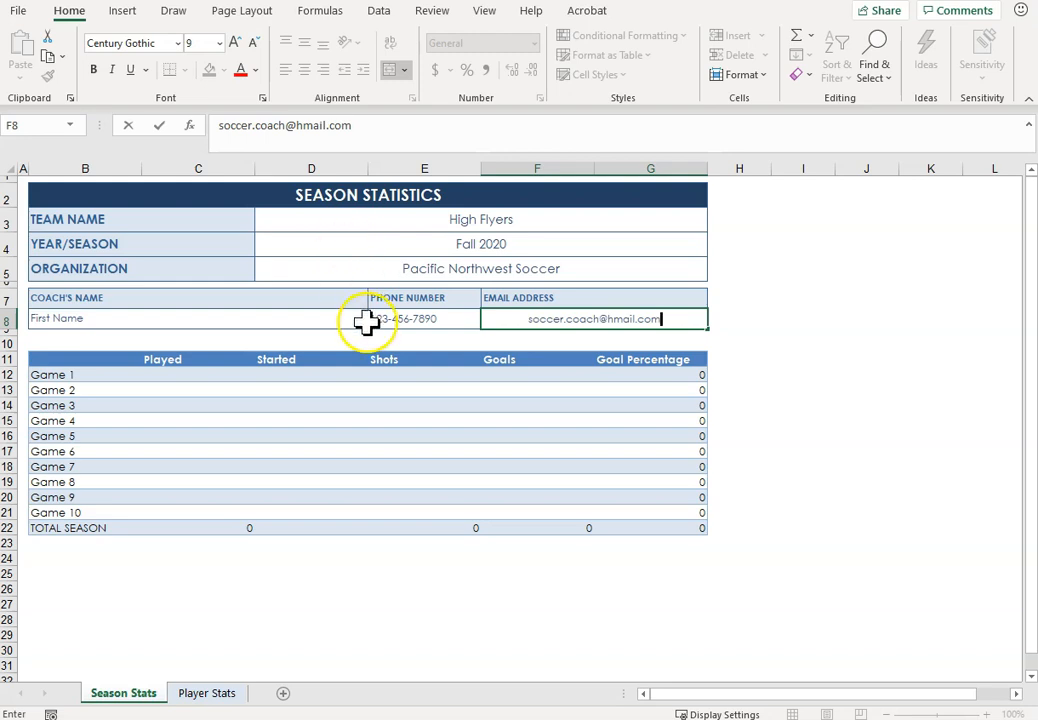
# Step: Duplicate the Player Stats sheet within PR6 High Flyers.xlsx to get five player sheets, placing the copies after the original
pyautogui.click(207, 693)
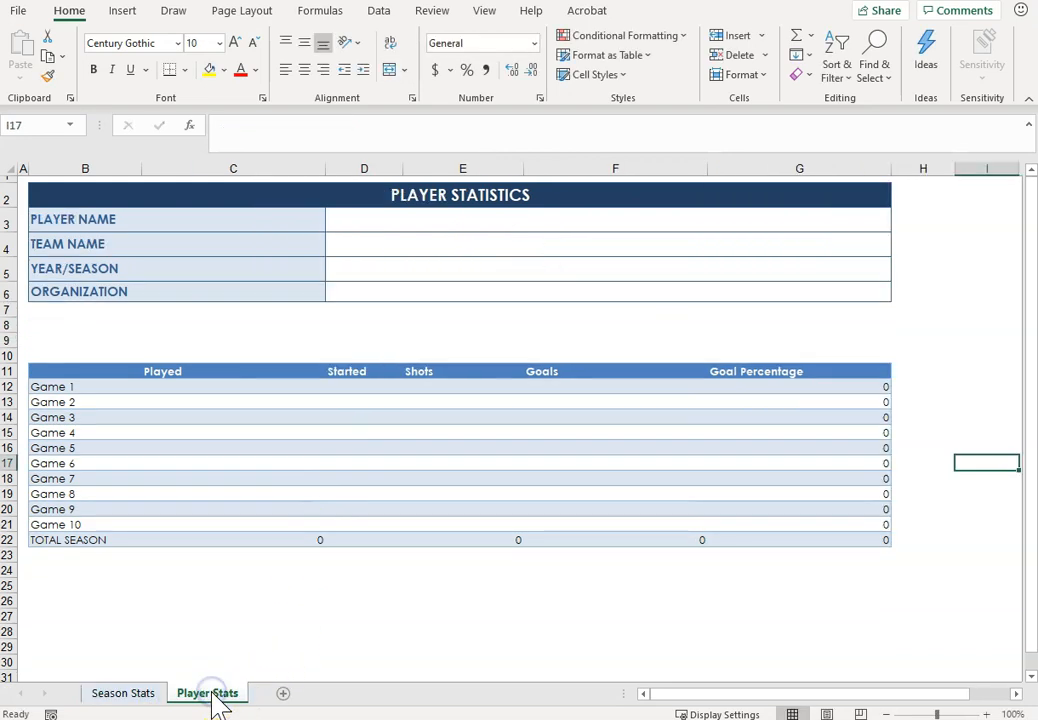
pyautogui.rightClick(220, 697)
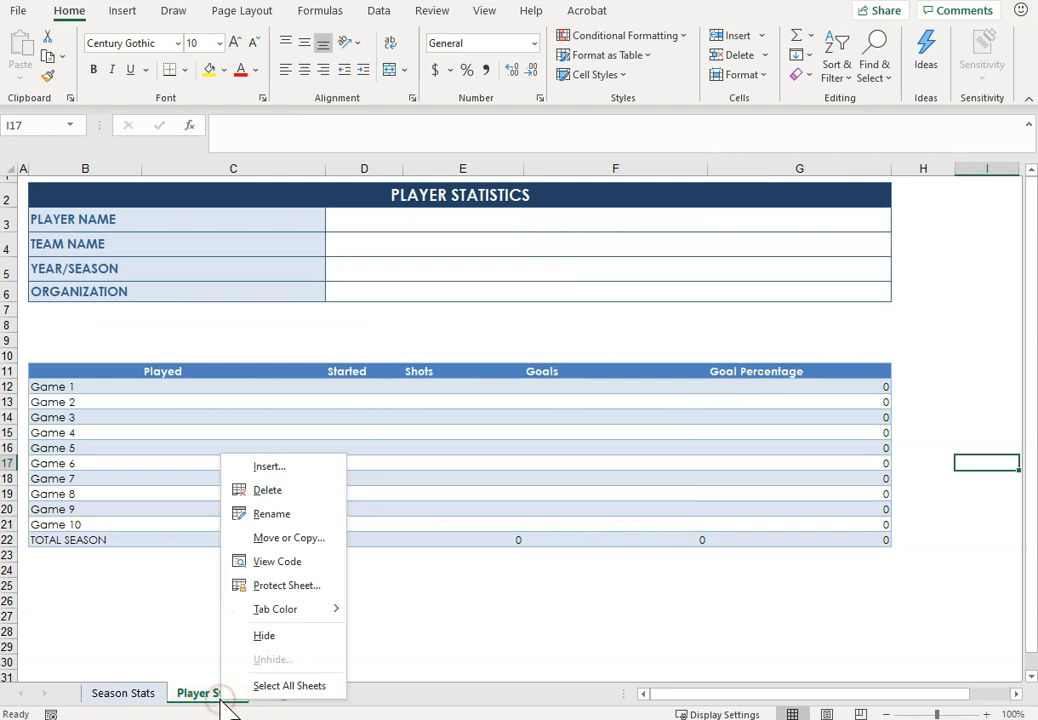
pyautogui.click(280, 538)
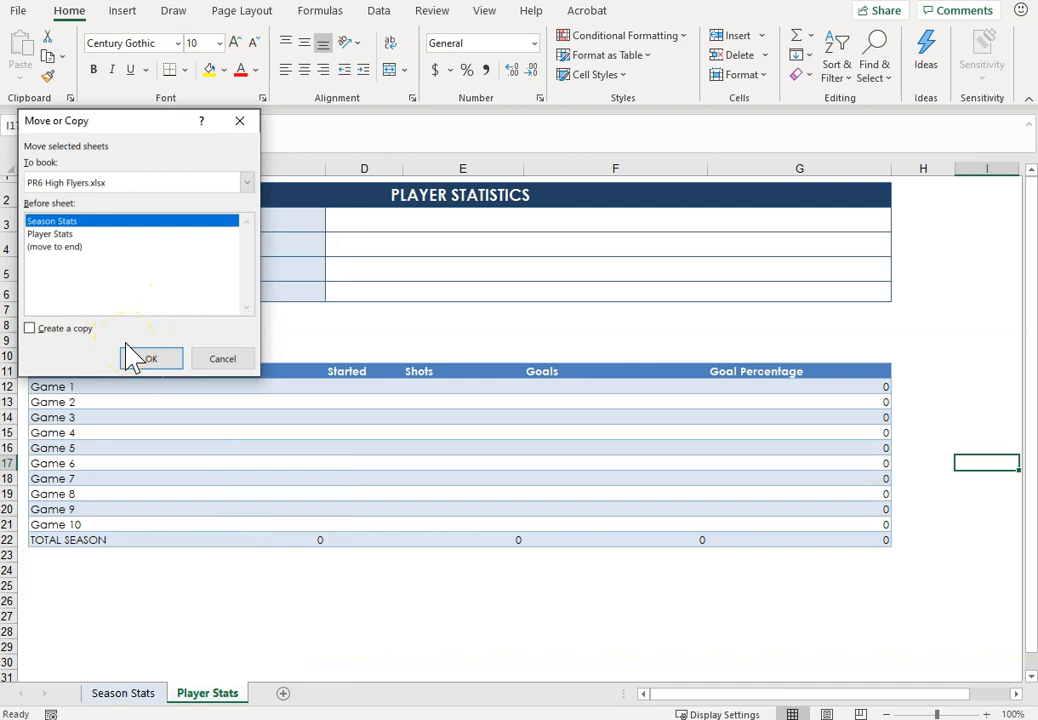
pyautogui.click(74, 328)
pyautogui.click(150, 358)
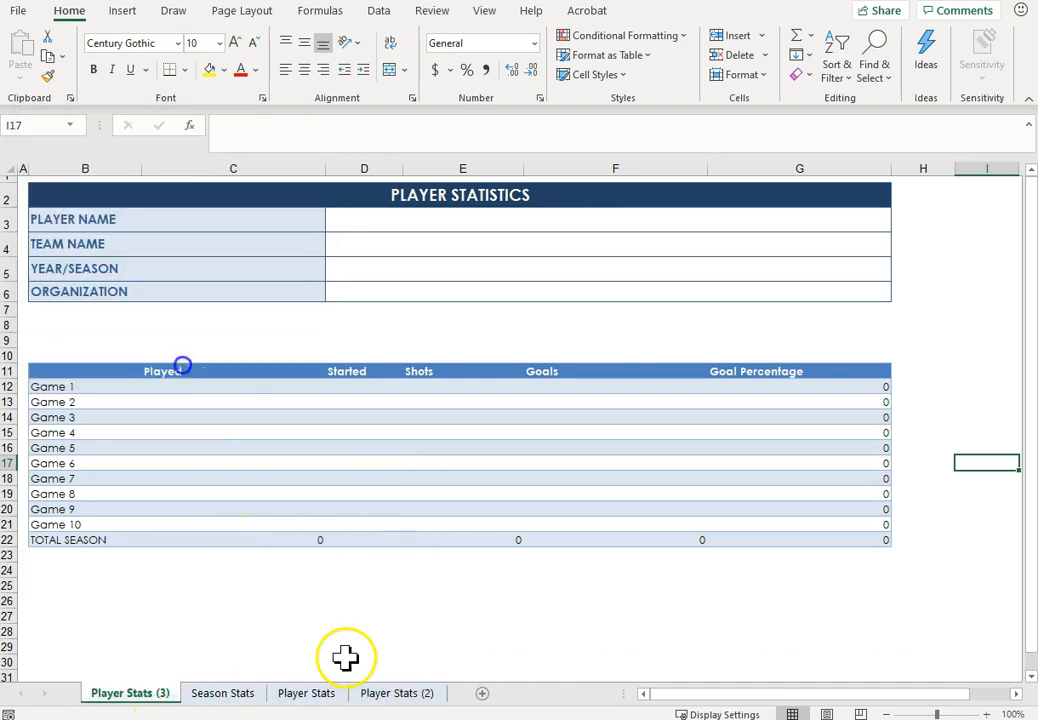
pyautogui.rightClick(493, 700)
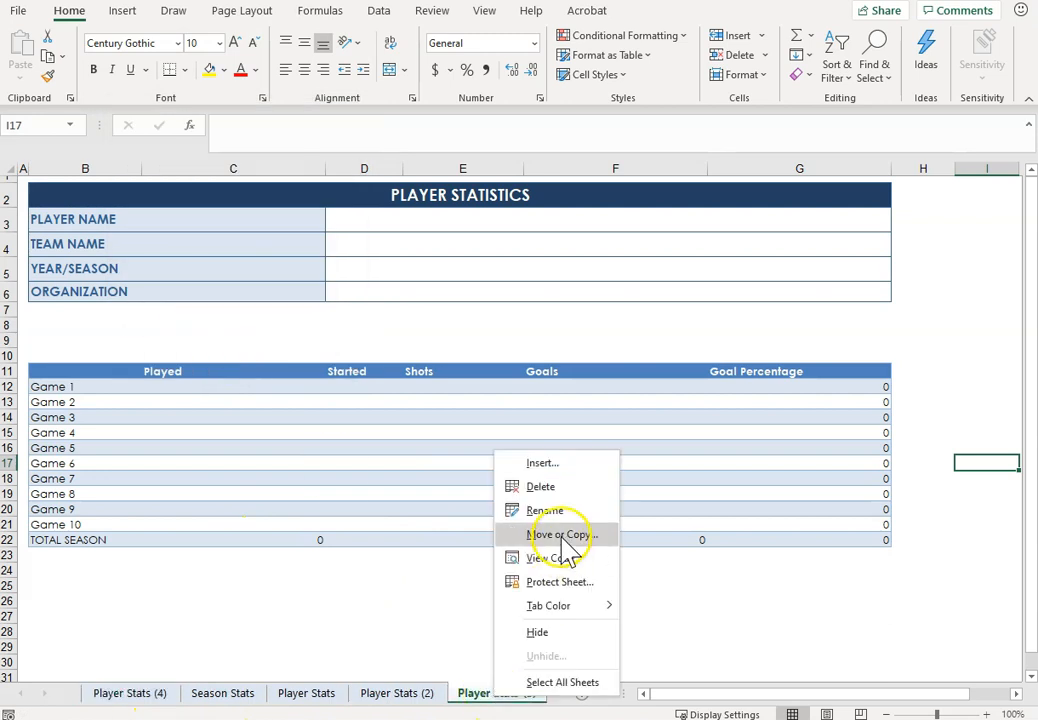
pyautogui.click(561, 538)
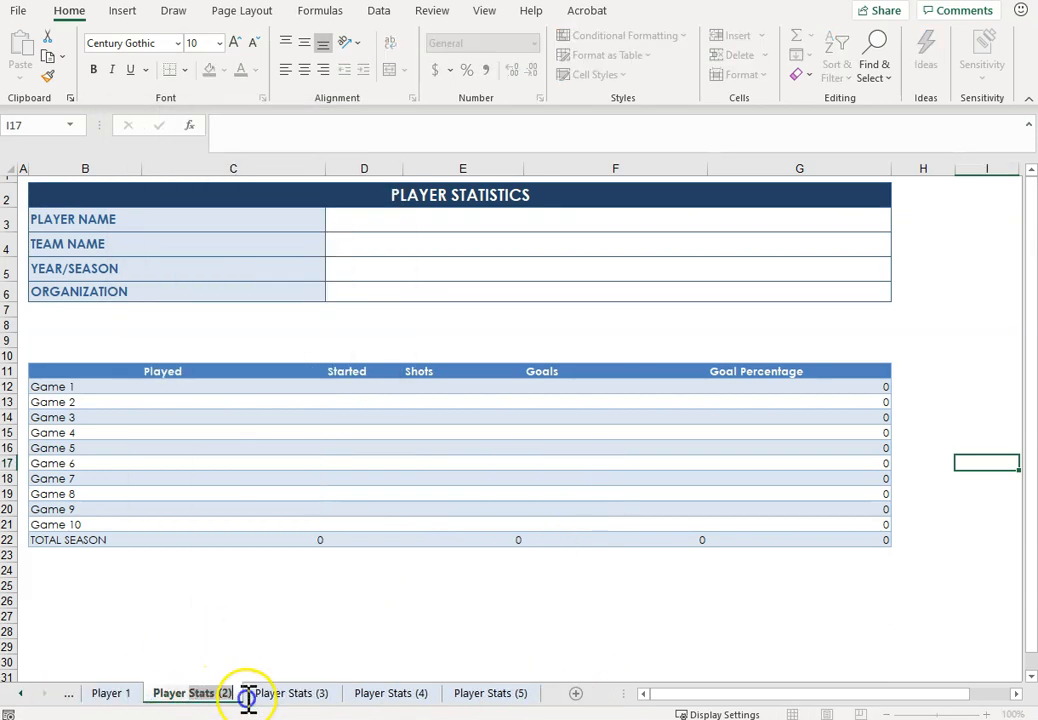
# Step: Rename the five player statistics sheets Player 1, Player 2, Player 3, Player 4 and Player 5
pyautogui.write('Player 2')
pyautogui.doubleClick(255, 693)
pyautogui.write('Player 3')
pyautogui.doubleClick(417, 697)
pyautogui.write('Player 4')
pyautogui.doubleClick(424, 695)
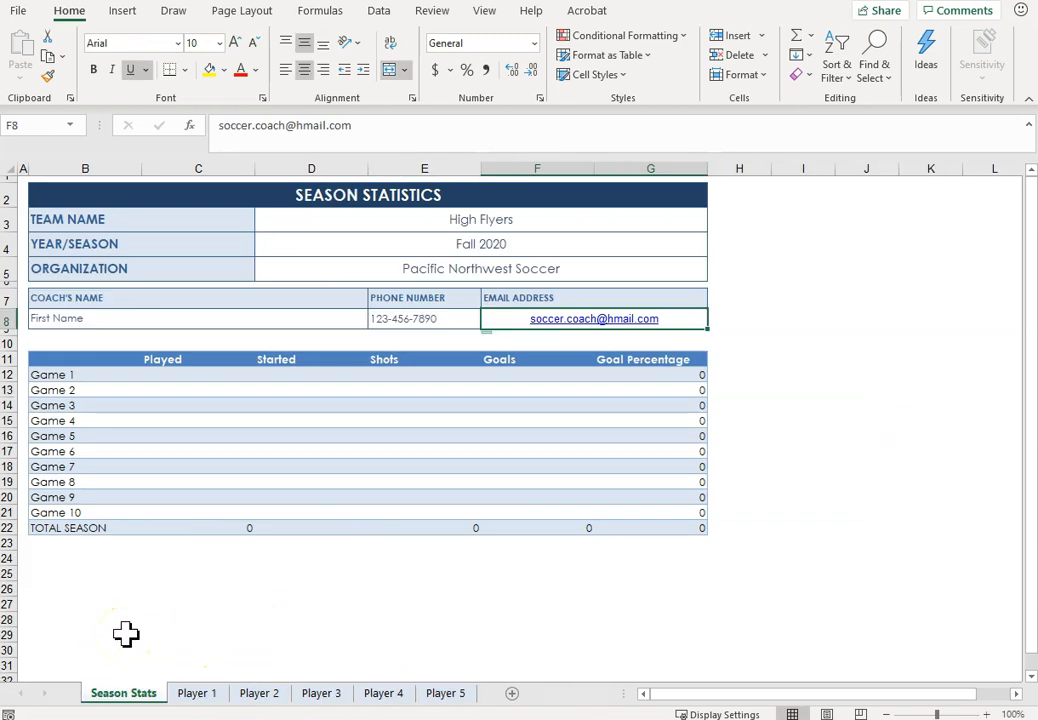
# Step: Group the sheets Player 1 through Player 5
pyautogui.click(197, 693)
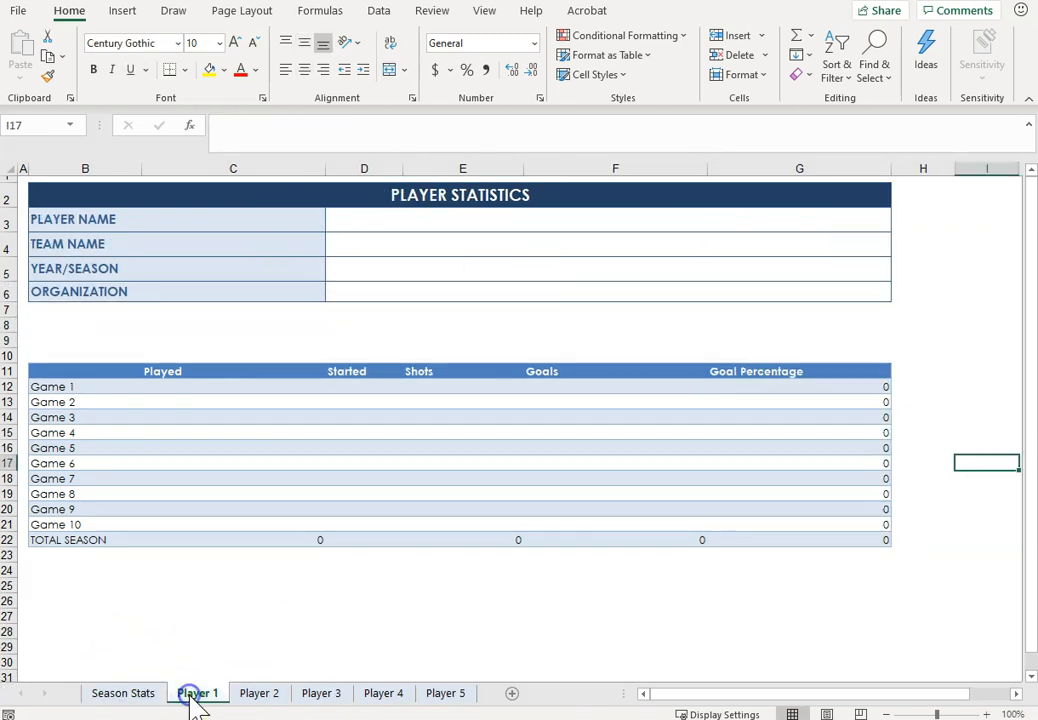
pyautogui.keyDown('shift'); pyautogui.click(444, 693); pyautogui.keyUp('shift')
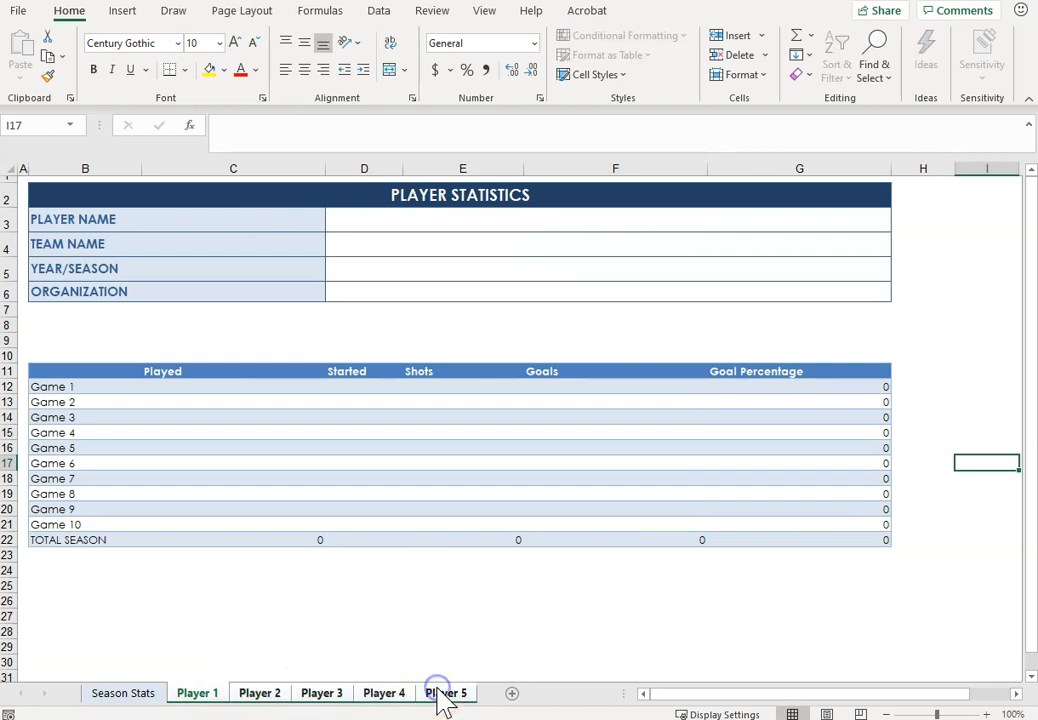
pyautogui.click(408, 593)
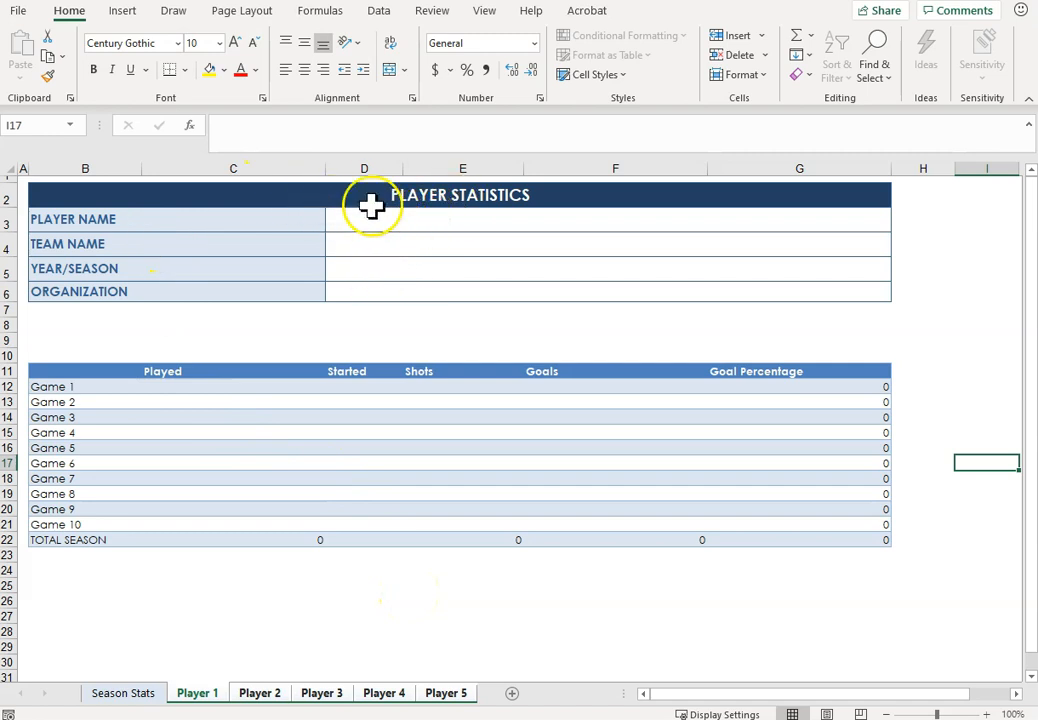
# Step: Link the Team Name cell D4 on the grouped player sheets to Season Stats with the formula ='Season Stats'!D3:G3
pyautogui.click(355, 240)
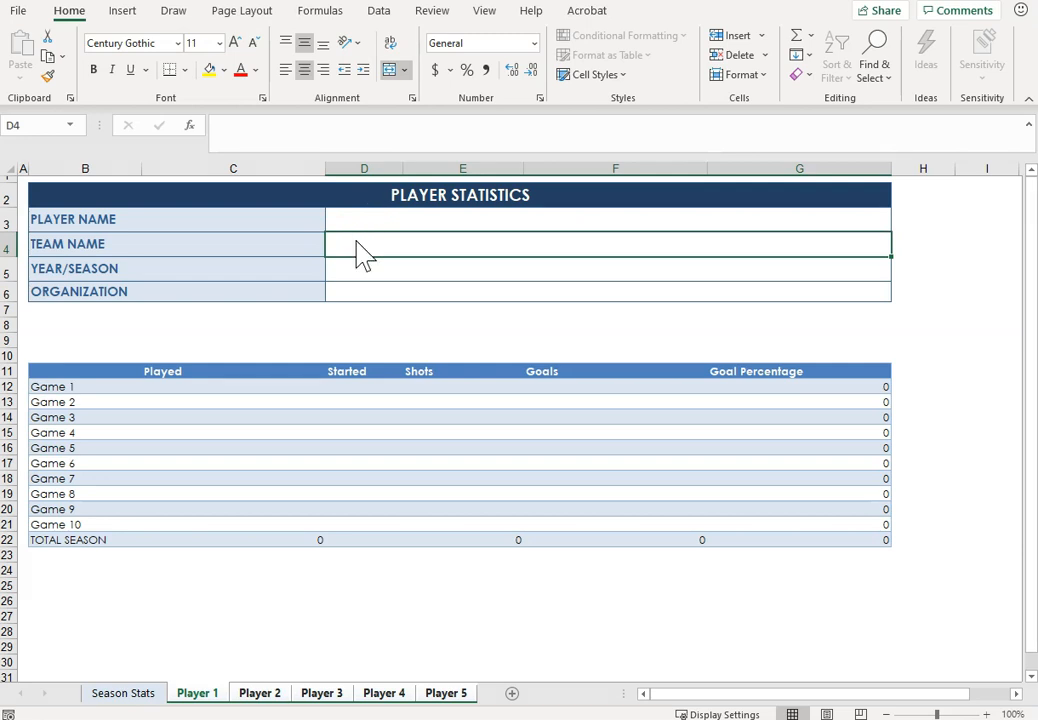
pyautogui.write('=')
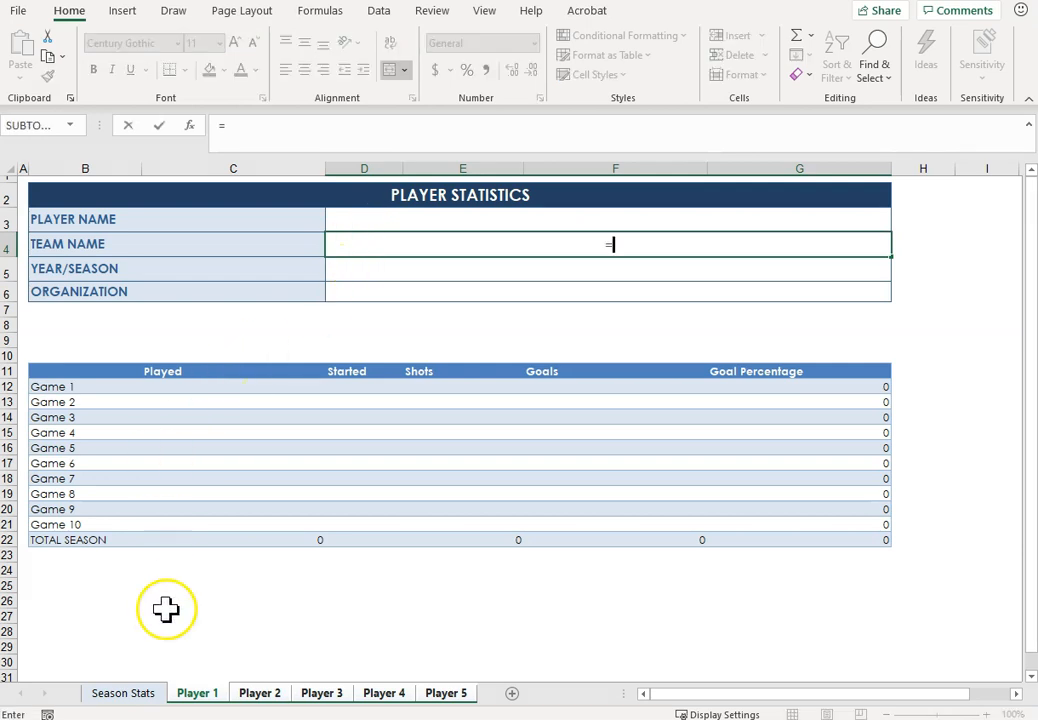
pyautogui.click(135, 694)
pyautogui.click(430, 225)
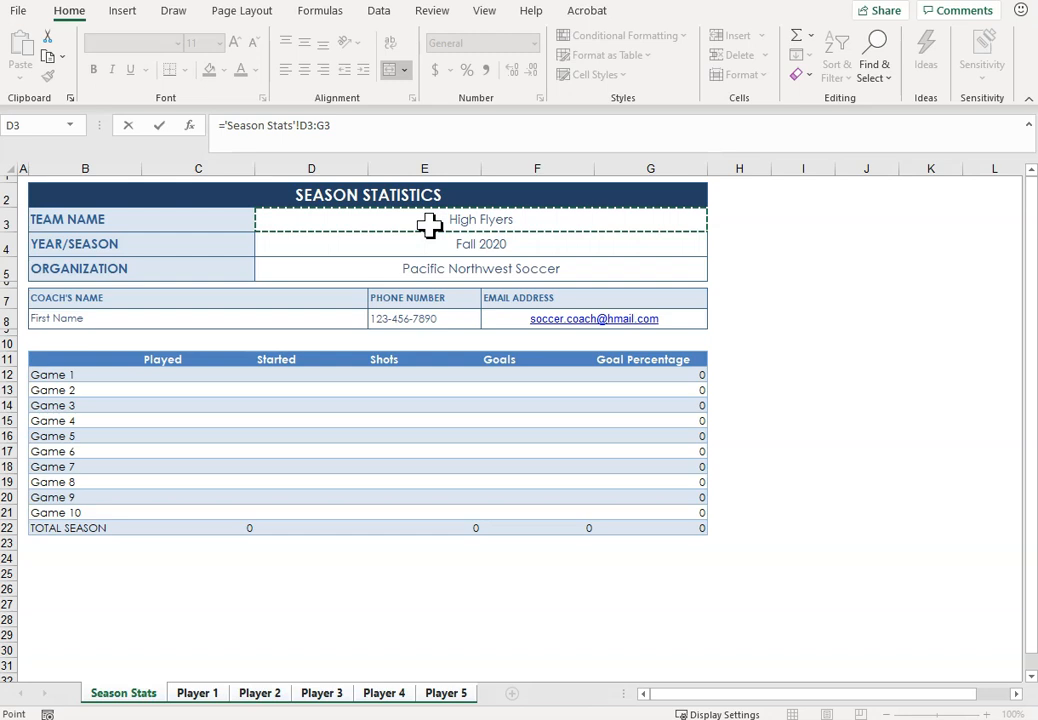
pyautogui.press('Return')
pyautogui.click(451, 247)
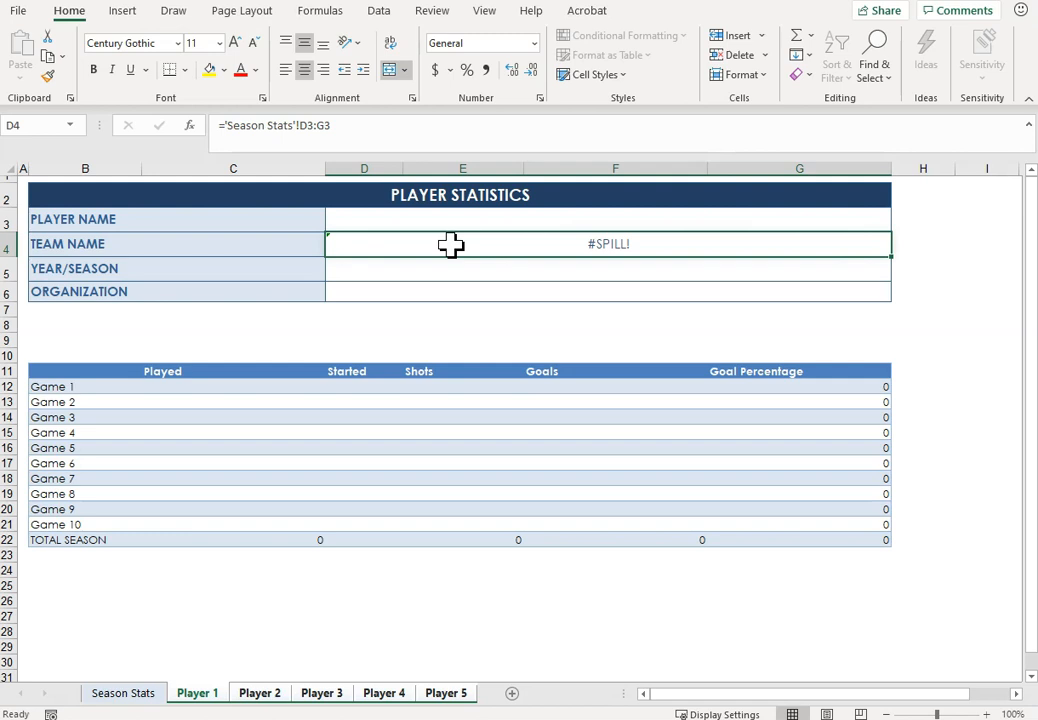
# Step: Ungroup the player sheets and correct the Team Name formula in D4 on Player 1 to ='Season Stats'!D3
pyautogui.click(260, 693)
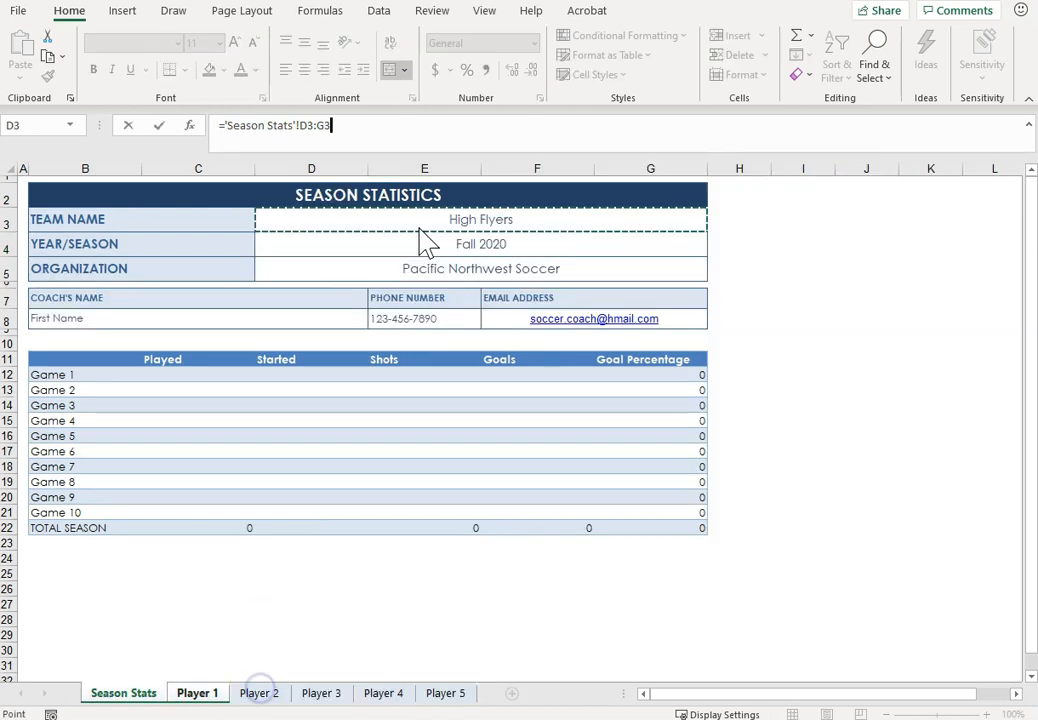
pyautogui.click(418, 228)
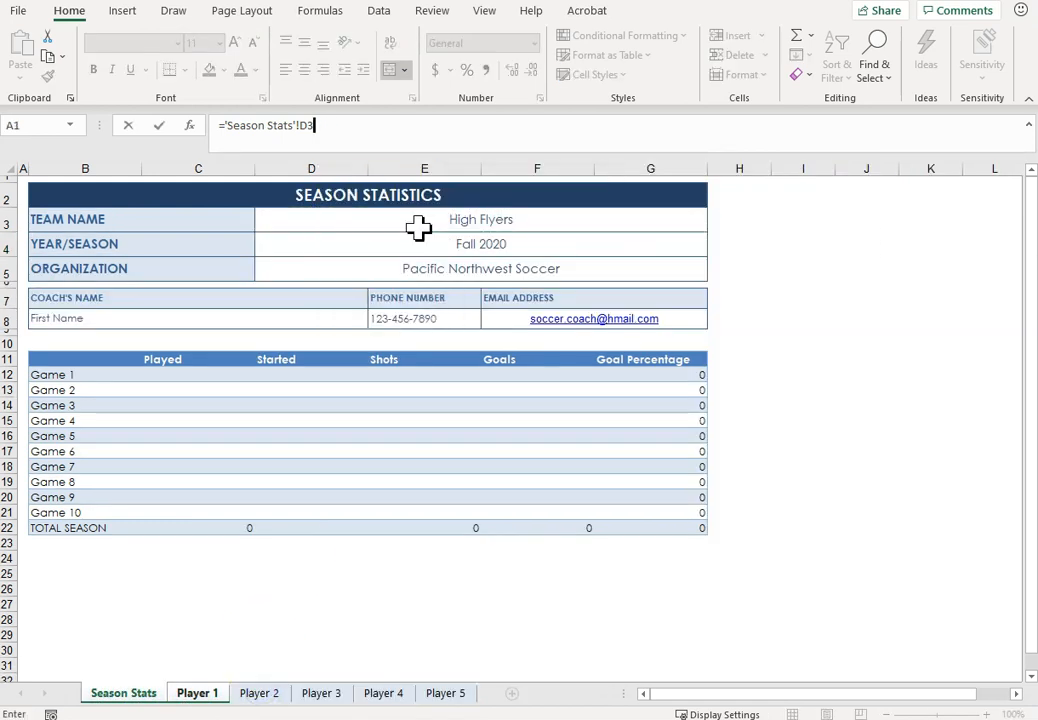
pyautogui.press('Return')
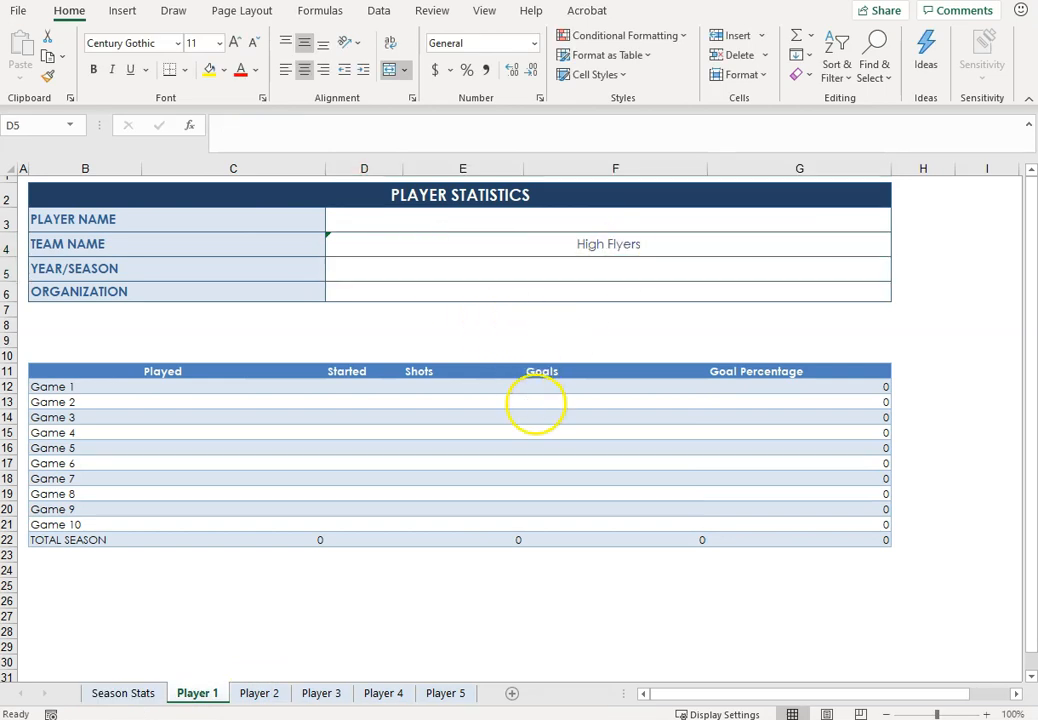
# Step: Link the Year/Season cell D5 on Player 1 to Season Stats with the formula ='Season Stats'!D4
pyautogui.click(420, 265)
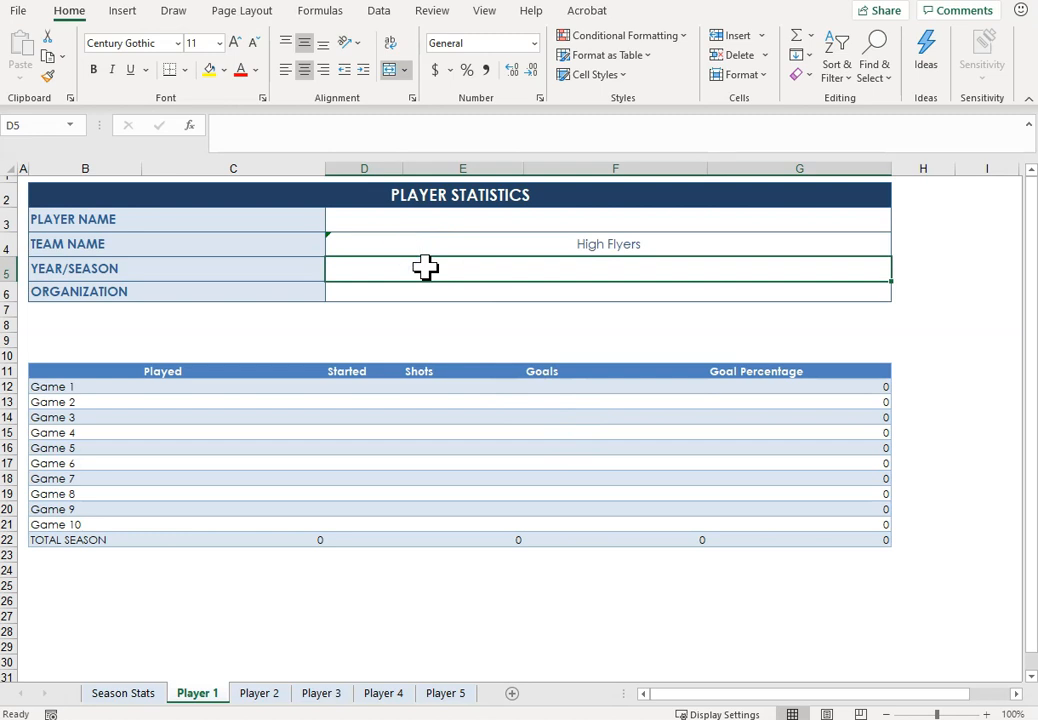
pyautogui.write('=')
pyautogui.click(128, 692)
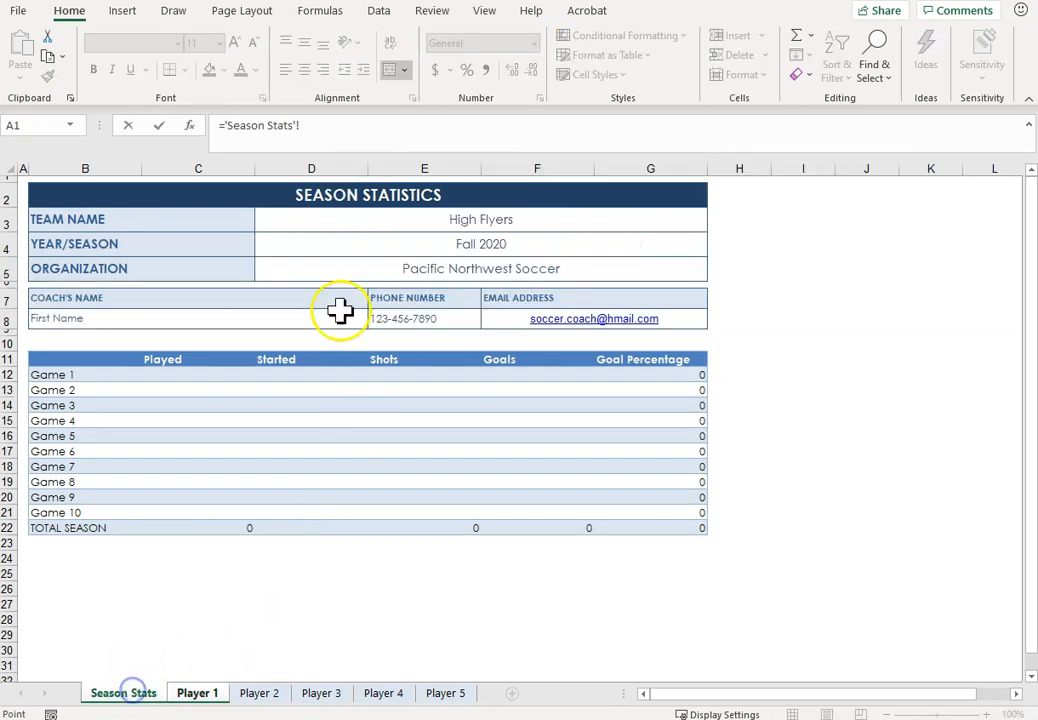
pyautogui.click(289, 253)
pyautogui.write('G')
pyautogui.press('BackSpace')
pyautogui.press('Return')
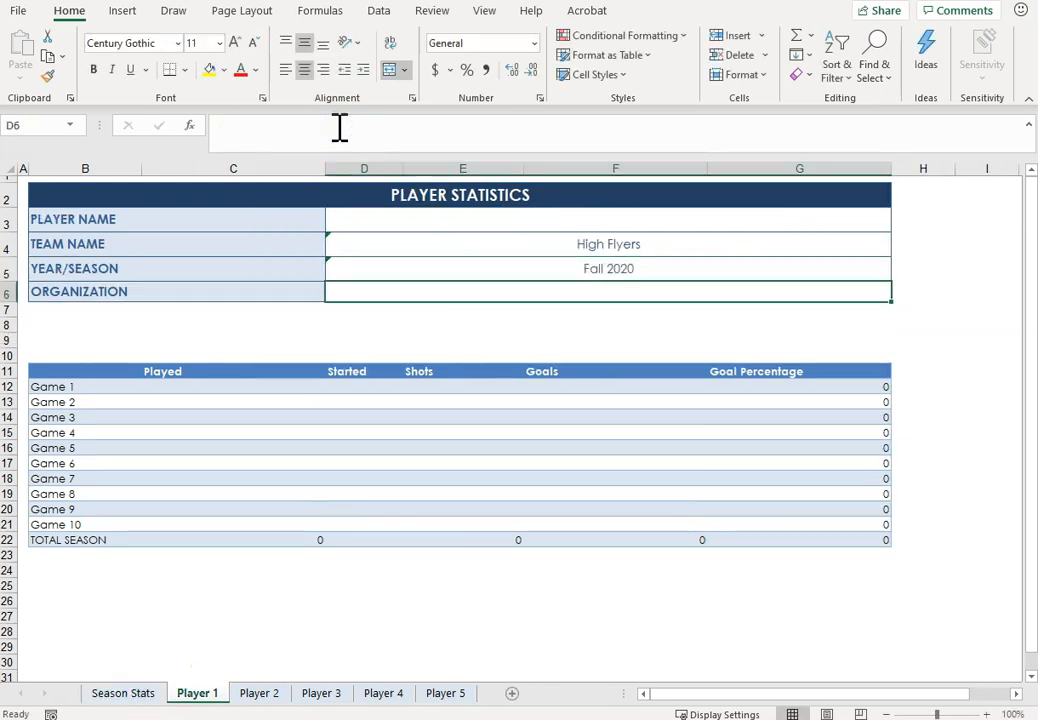
# Step: Link the Organization cell D6 on Player 1 to Season Stats with the formula ='Season Stats'!D5
pyautogui.click(302, 143)
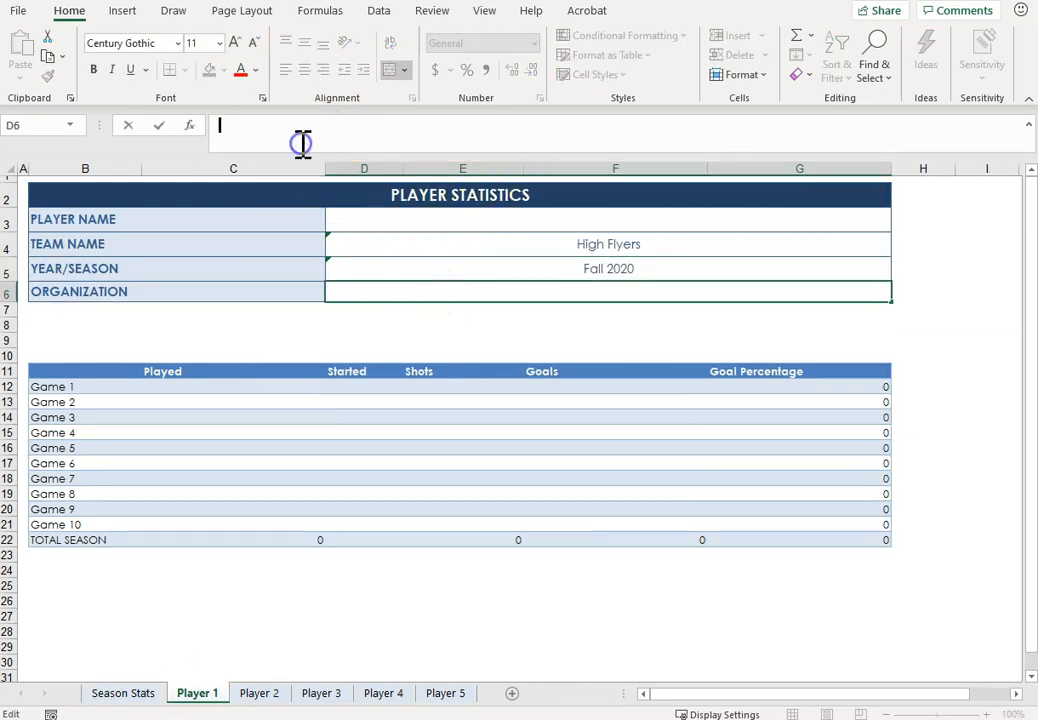
pyautogui.write("='Season Stats'!")
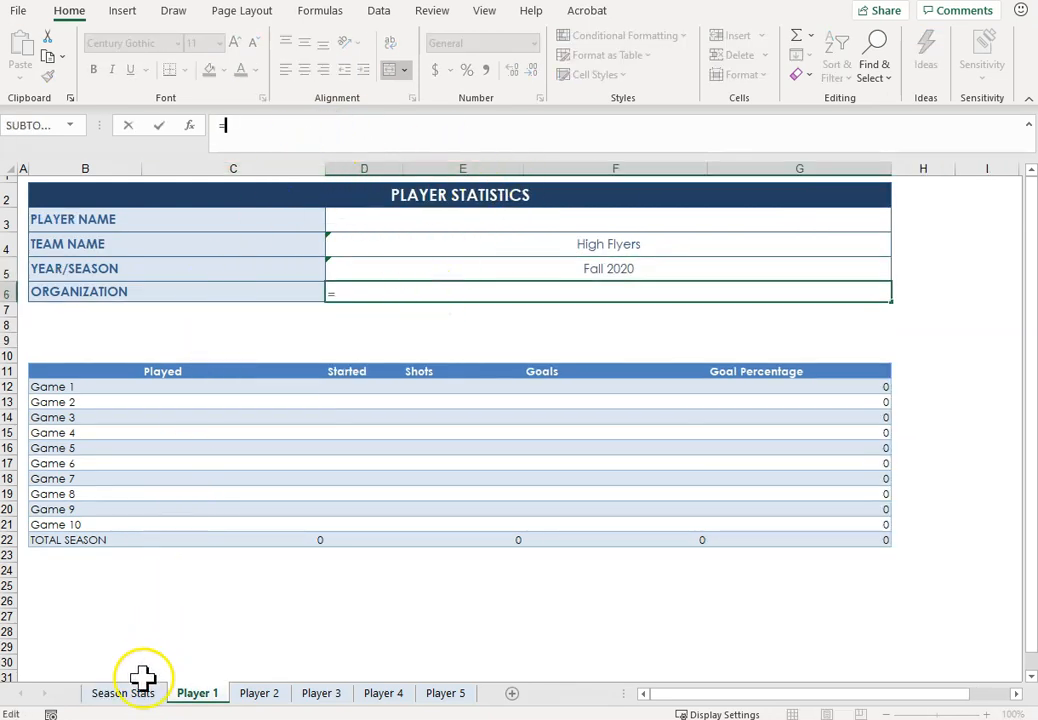
pyautogui.click(125, 692)
pyautogui.click(308, 272)
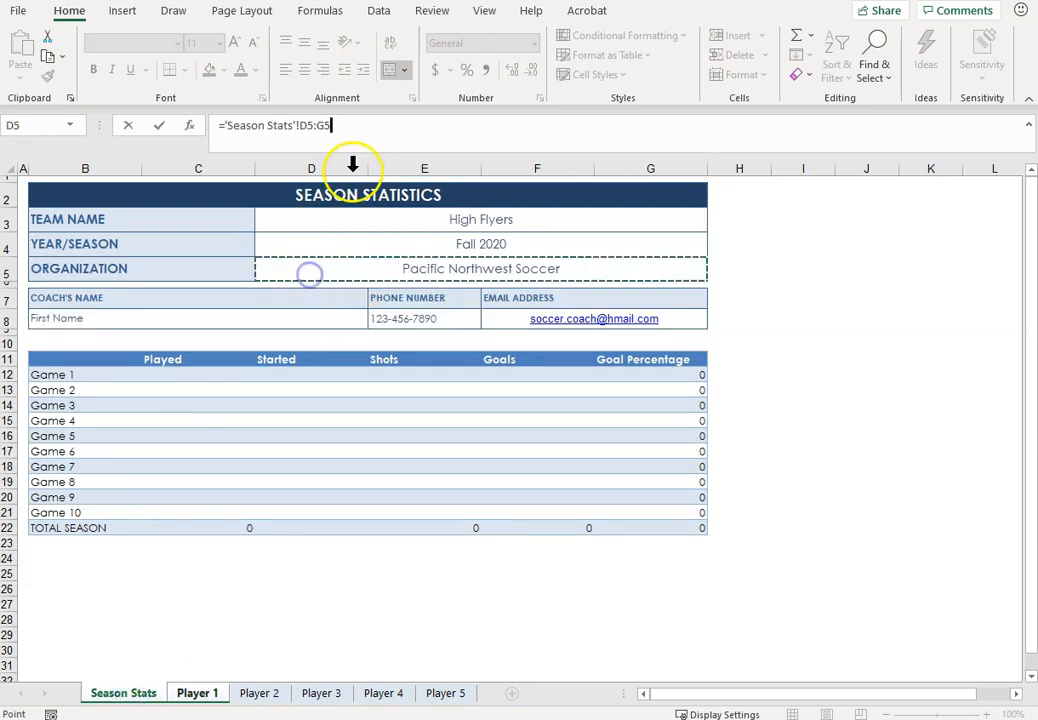
pyautogui.click(354, 132)
pyautogui.press('Return')
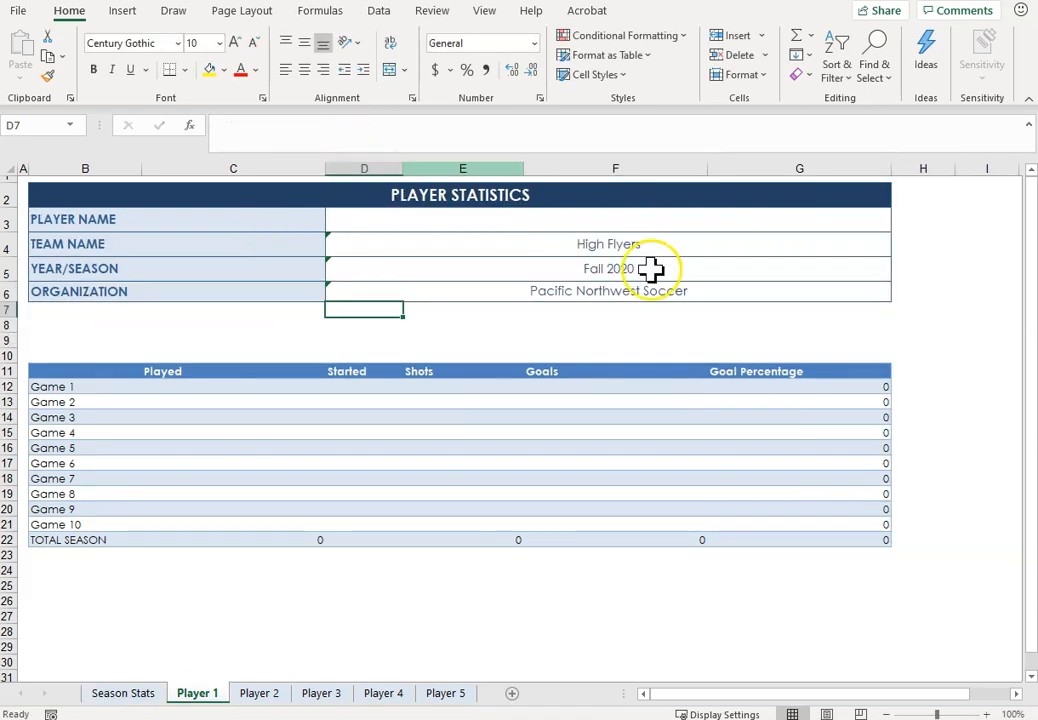
# Step: Check the team name, year/season and organization cells across the Player 1 through Player 5 sheets
pyautogui.click(533, 224)
pyautogui.click(259, 695)
pyautogui.click(316, 697)
pyautogui.click(375, 693)
pyautogui.click(450, 695)
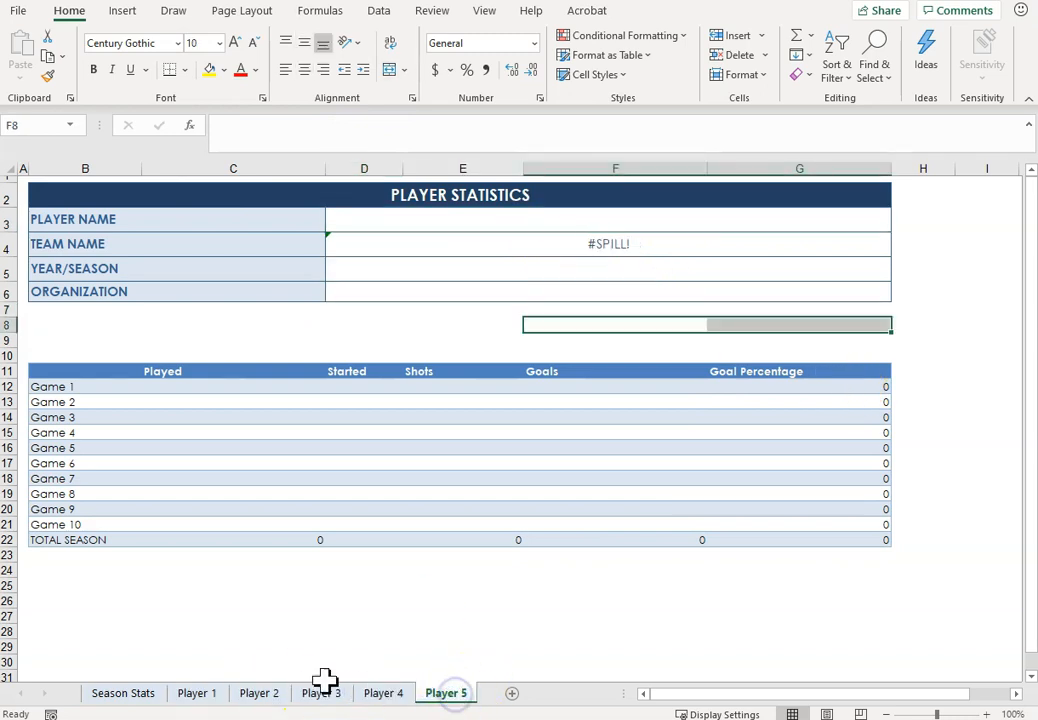
pyautogui.click(200, 697)
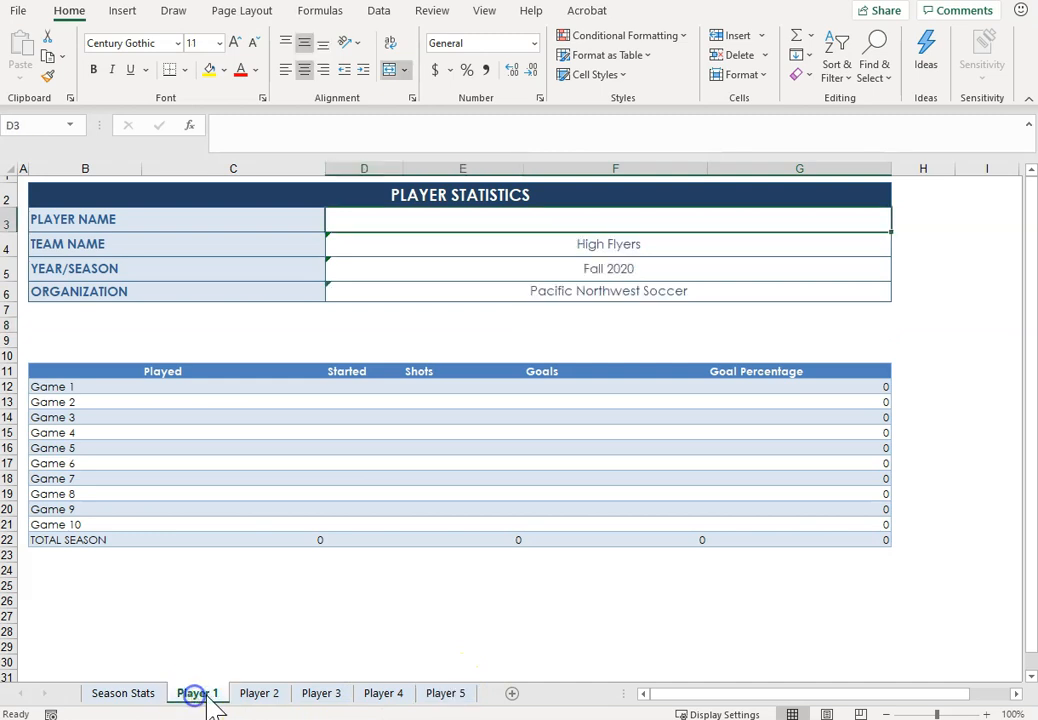
pyautogui.click(259, 693)
pyautogui.click(312, 697)
pyautogui.click(378, 697)
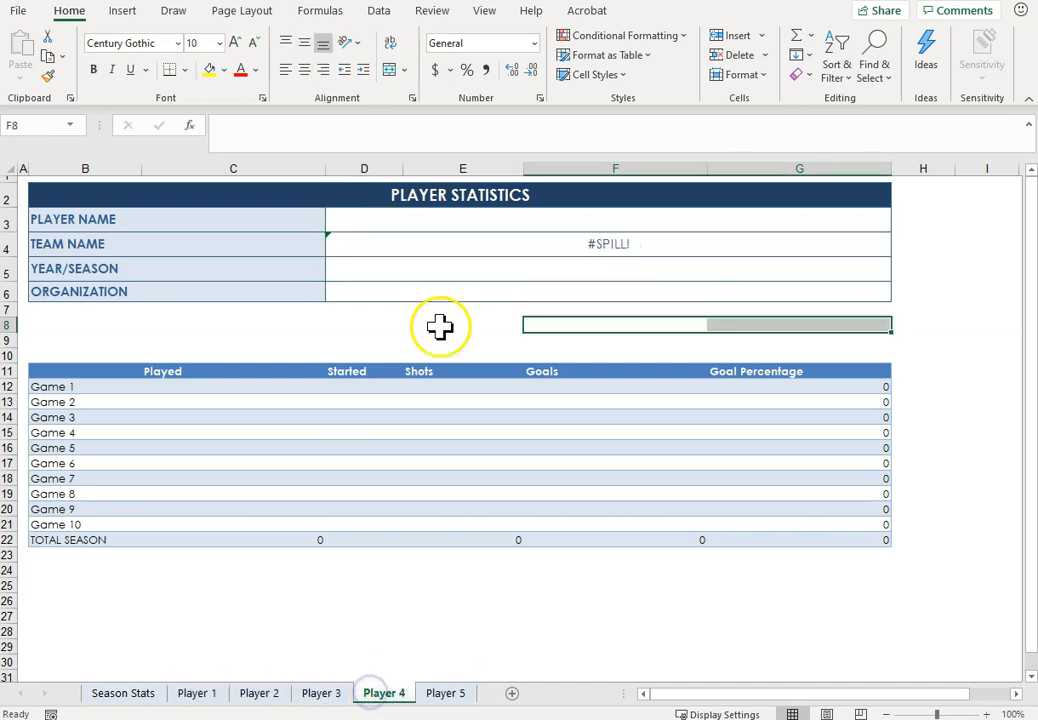
pyautogui.click(568, 245)
pyautogui.click(202, 693)
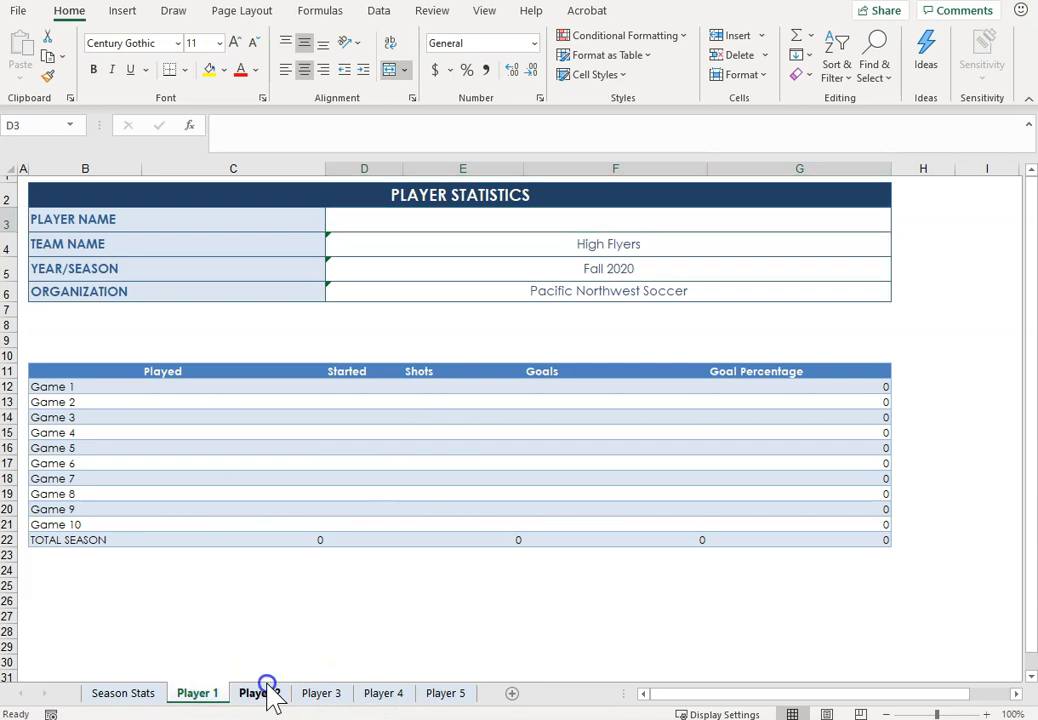
# Step: Group the sheets Player 2 through Player 5 and correct their Team Name formula in D4 to ='Season Stats'!D3
pyautogui.click(267, 688)
pyautogui.keyDown('shift'); pyautogui.click(442, 693); pyautogui.keyUp('shift')
pyautogui.click(535, 246)
pyautogui.click(381, 136)
pyautogui.press('BackSpace')
pyautogui.press('BackSpace')
pyautogui.press('BackSpace')
pyautogui.press('Return')
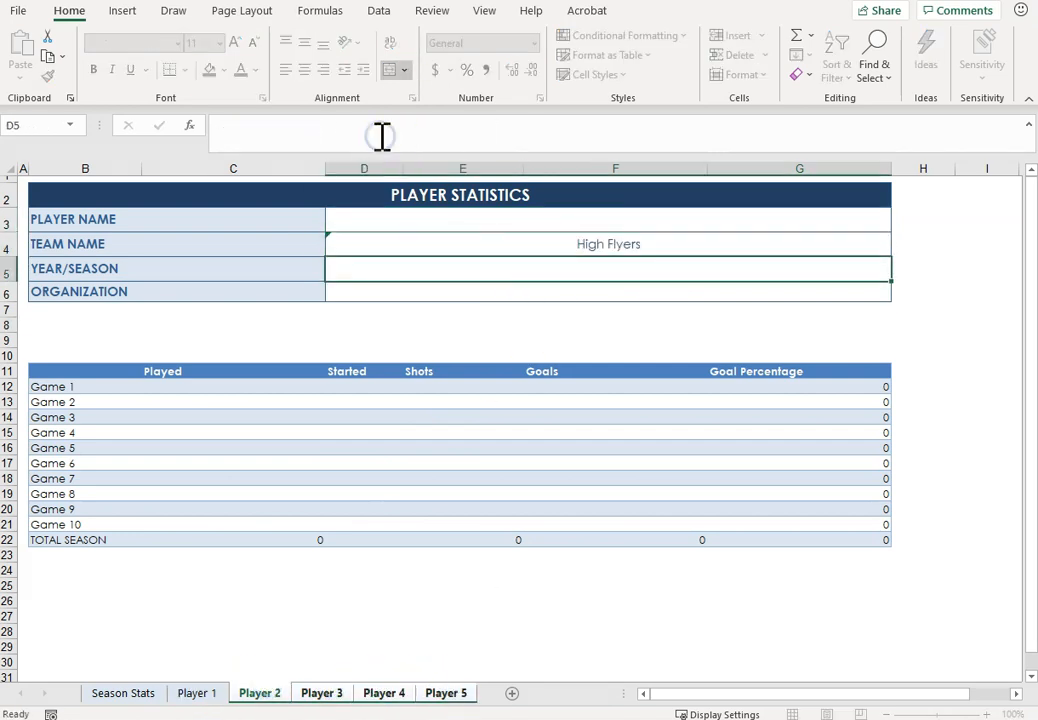
# Step: Link the Year/Season cell D5 on the grouped Player 2 to Player 5 sheets with ='Season Stats'!D4
pyautogui.write('=')
pyautogui.click(123, 693)
pyautogui.click(334, 241)
pyautogui.press('Return')
pyautogui.click(498, 271)
pyautogui.click(359, 127)
pyautogui.press('BackSpace')
pyautogui.press('BackSpace')
pyautogui.press('BackSpace')
pyautogui.press('Return')
# Step: Link the Organization cell D6 on the grouped Player 2 to Player 5 sheets with ='Season Stats'!D5
pyautogui.write('=')
pyautogui.click(123, 693)
pyautogui.click(440, 271)
pyautogui.click(371, 139)
pyautogui.press('BackSpace')
pyautogui.press('BackSpace')
pyautogui.press('BackSpace')
pyautogui.press('Return')
# Step: Enter the first player's full name in the Player Name cell D3 on the Player 1 sheet
pyautogui.click(197, 692)
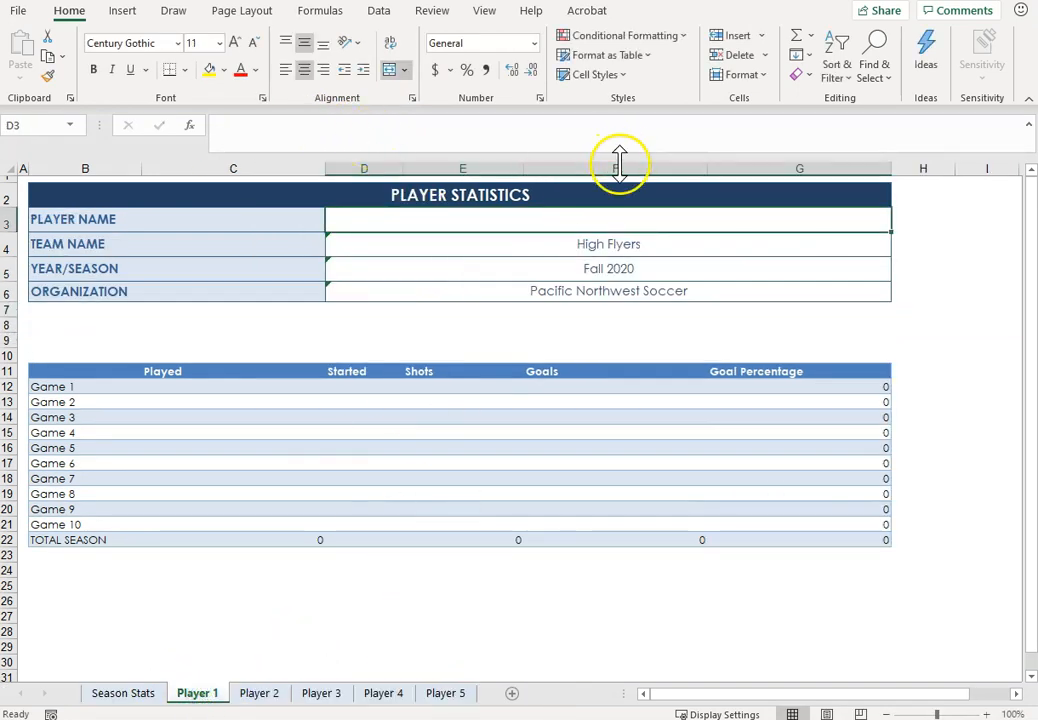
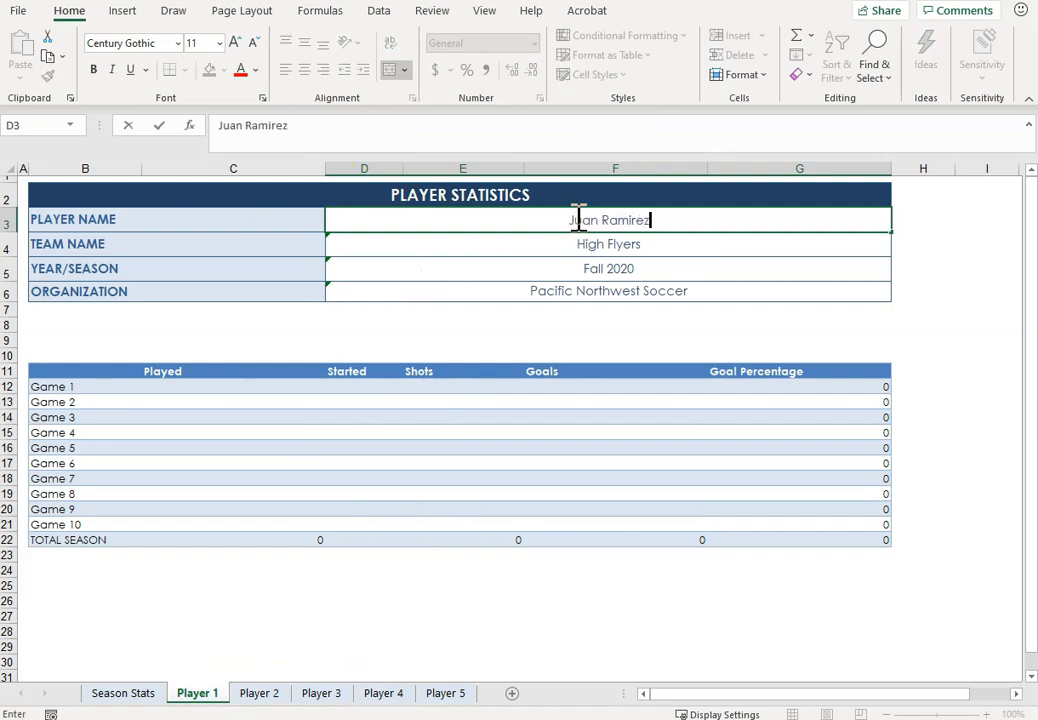
pyautogui.press('Return')
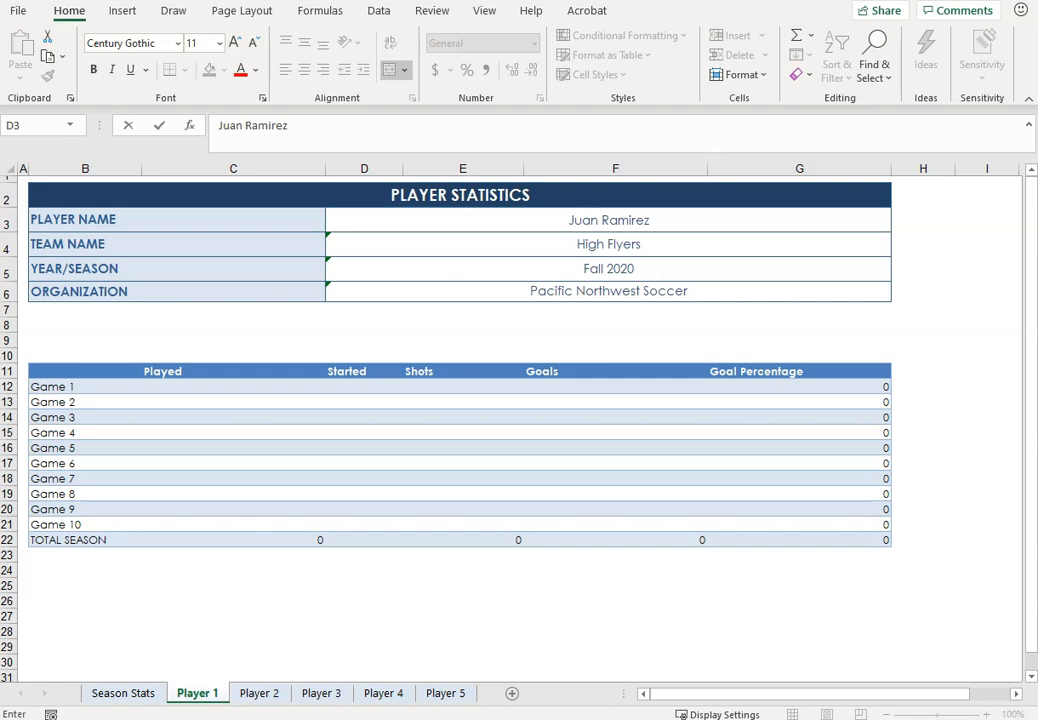
# Step: Enter Player 1's shots/goals 2/1, 3/1, 2/0, 1/1, 4/2, 3/3 for Games 1, 2, 5, 8, 9, 10, marking played and started games with x
pyautogui.click(183, 394)
pyautogui.write('x')
pyautogui.press('Tab')
pyautogui.write('x')
pyautogui.press('Tab')
pyautogui.write('2\t1 x\tx\t3\t1')
pyautogui.moveTo(180, 417); pyautogui.dragTo(670, 527)
pyautogui.press('Down')
pyautogui.write('x x\tx\t2\t0 x  x\tx\t1\t1 x')
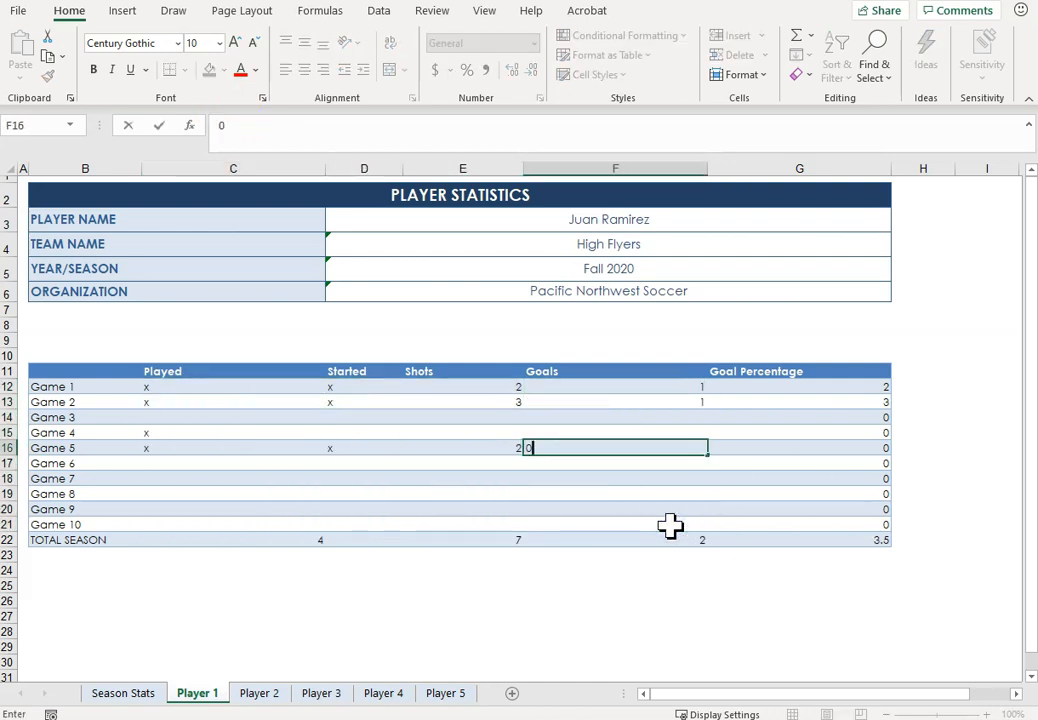
pyautogui.write('\tx\t4\t2 x\tx\t3\t3')
pyautogui.click(745, 597)
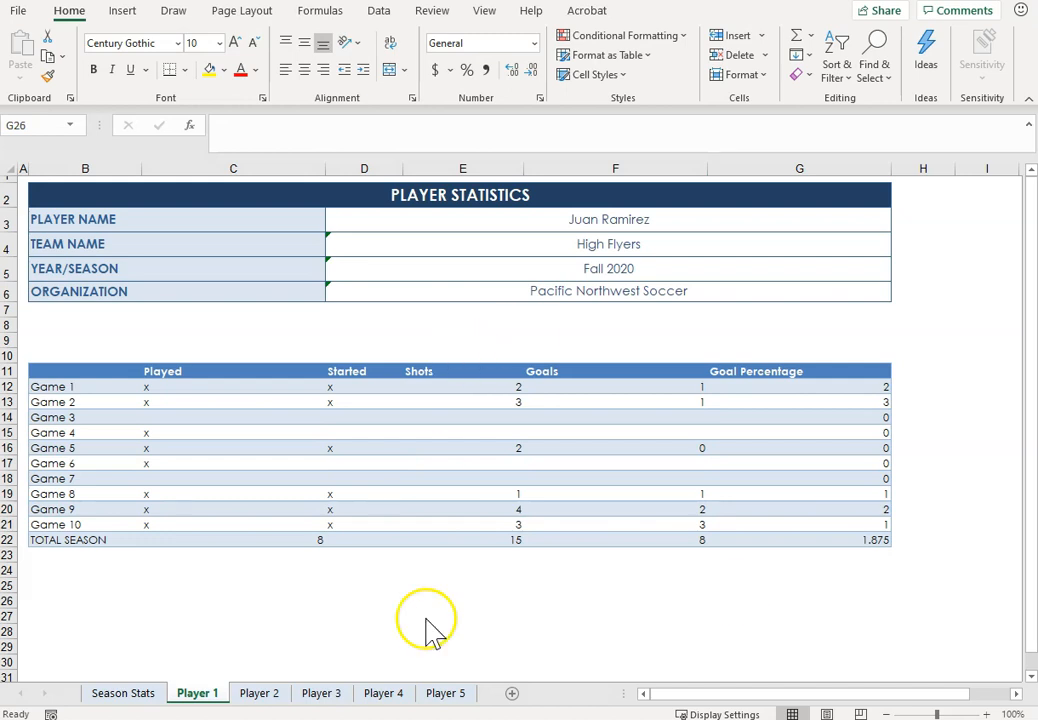
# Step: Change the Goal Percentage formula in G22 on Player 1 to =IF(F22>0,F22/E22,0) and fill it up through G12
pyautogui.click(672, 538)
pyautogui.click(770, 540)
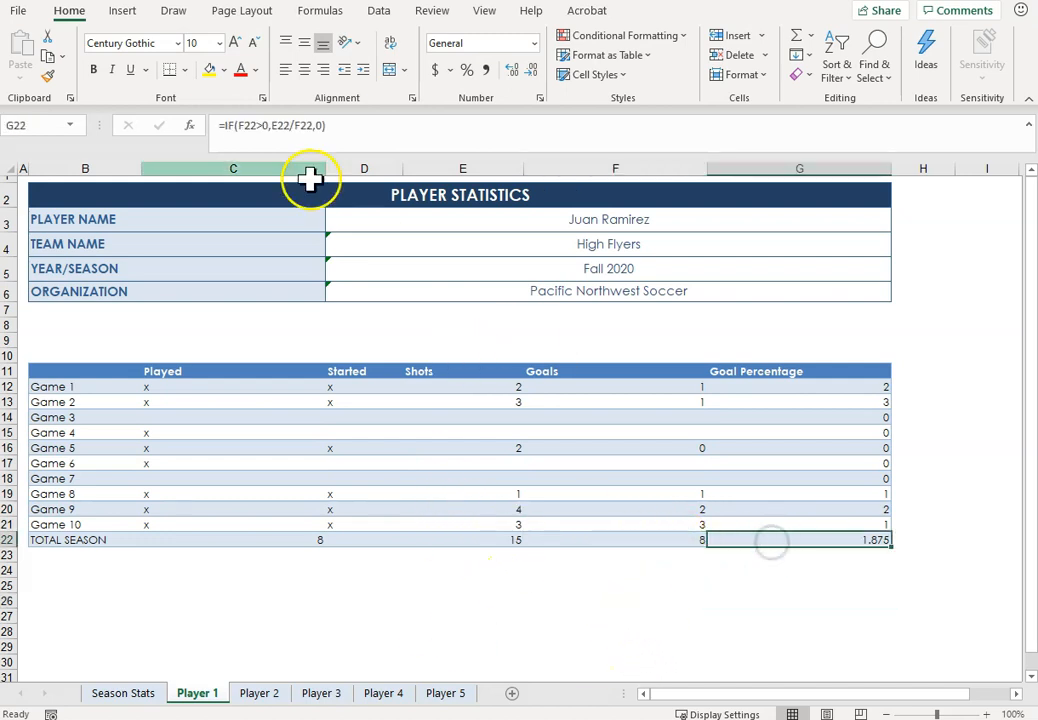
pyautogui.click(291, 126)
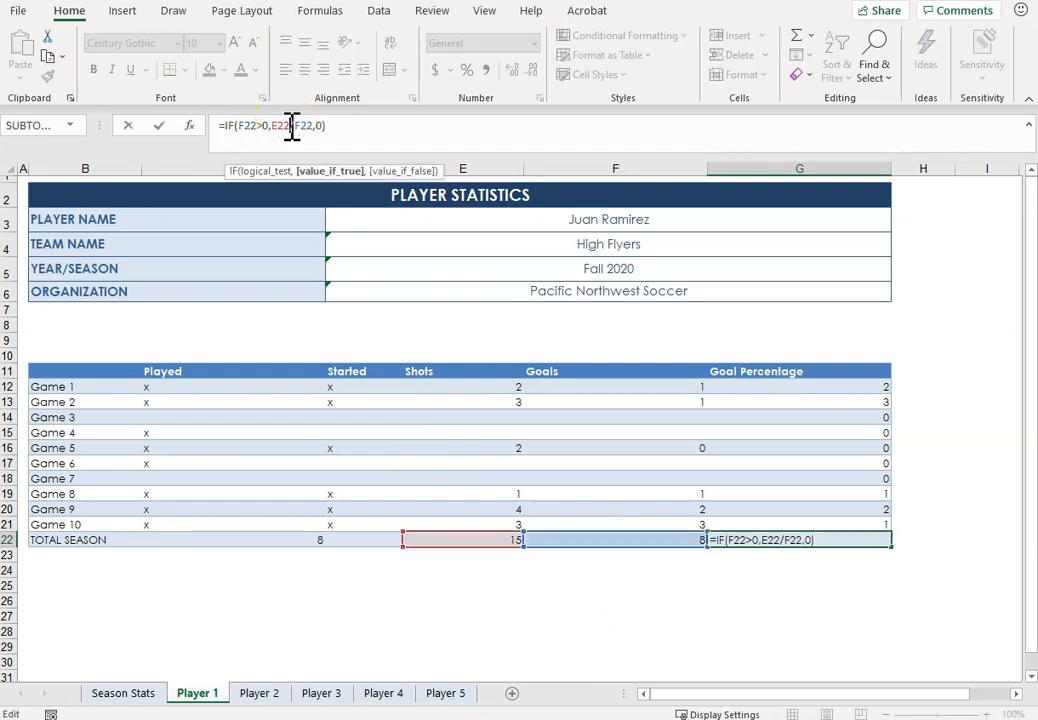
pyautogui.moveTo(291, 126); pyautogui.dragTo(276, 126)
pyautogui.press('BackSpace')
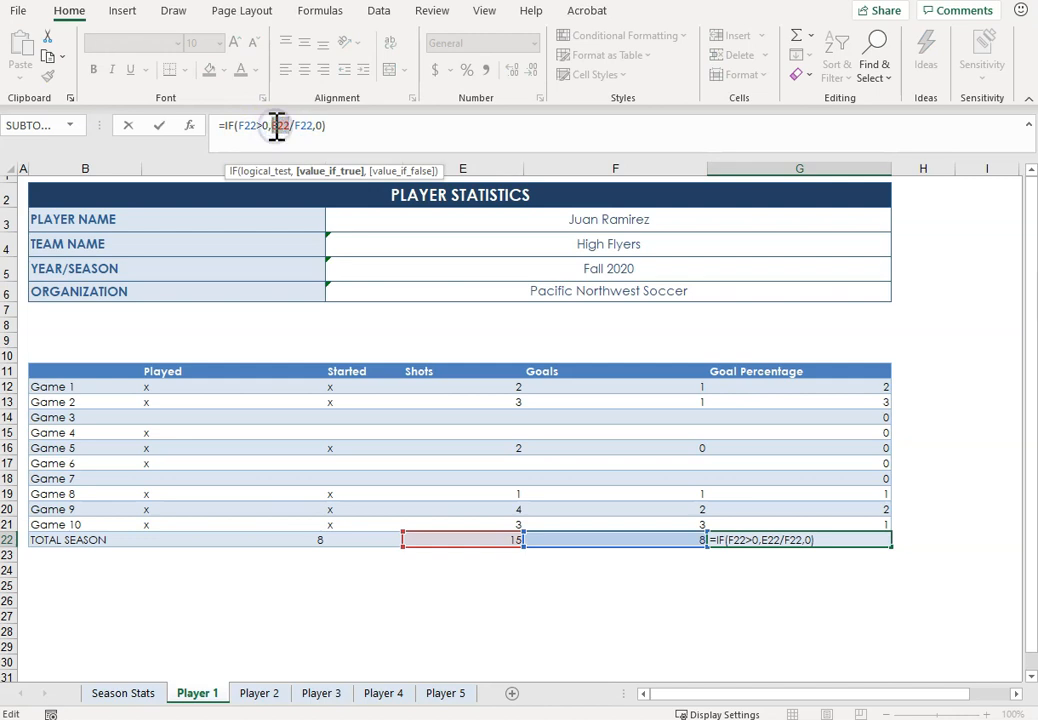
pyautogui.press('Delete')
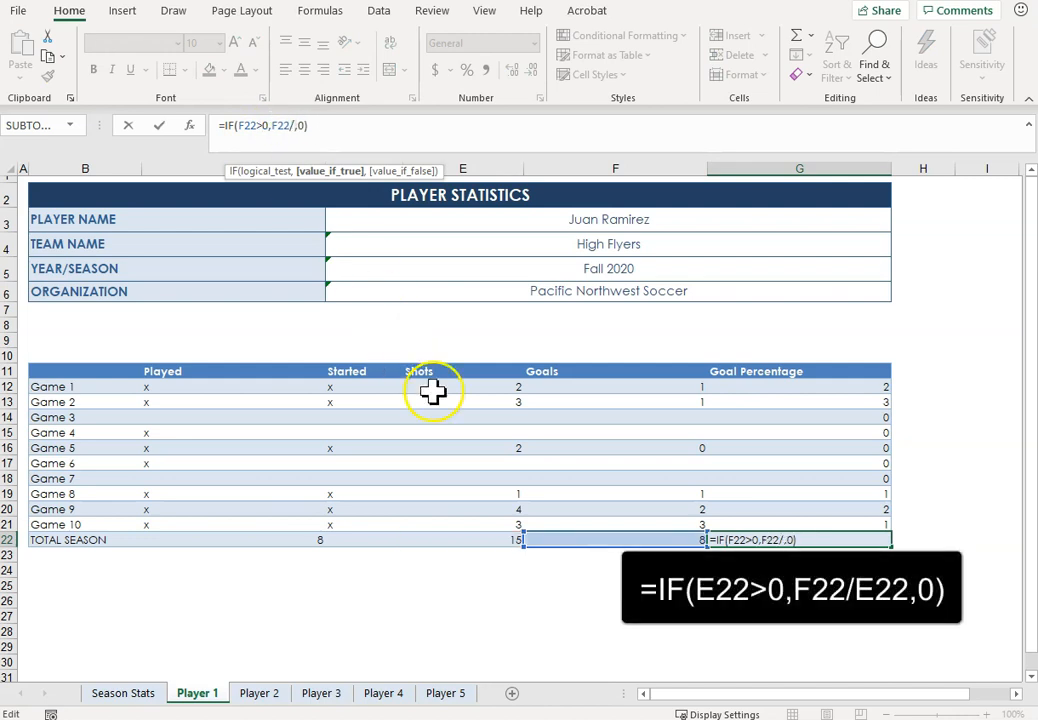
pyautogui.click(440, 539)
pyautogui.press('Return')
pyautogui.click(866, 539)
pyautogui.moveTo(889, 546); pyautogui.dragTo(897, 386)
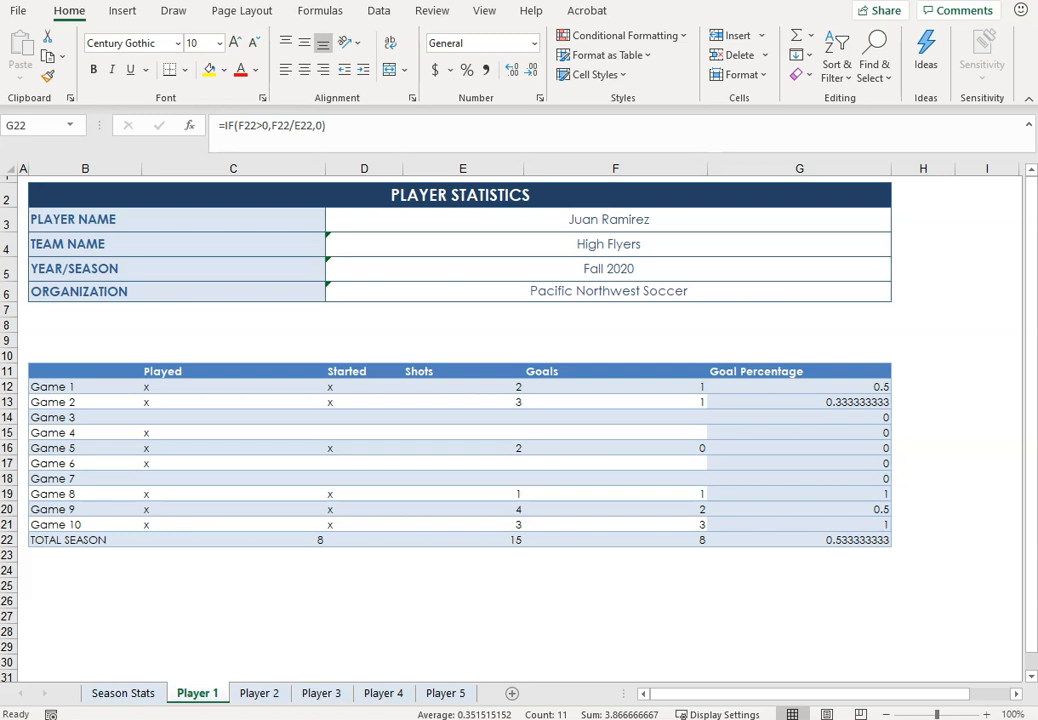
# Step: Enter the second player's full name in the Player Name cell D3 on the Player 2 sheet
pyautogui.click(259, 693)
pyautogui.click(447, 218)
# Step: On Player 2, mark all ten games played and started with x and enter shots 1,2,1,1,2,5,4,1,4,3 and goals 1,1,1,1,0,2,2,1,1,2
pyautogui.click(185, 392)
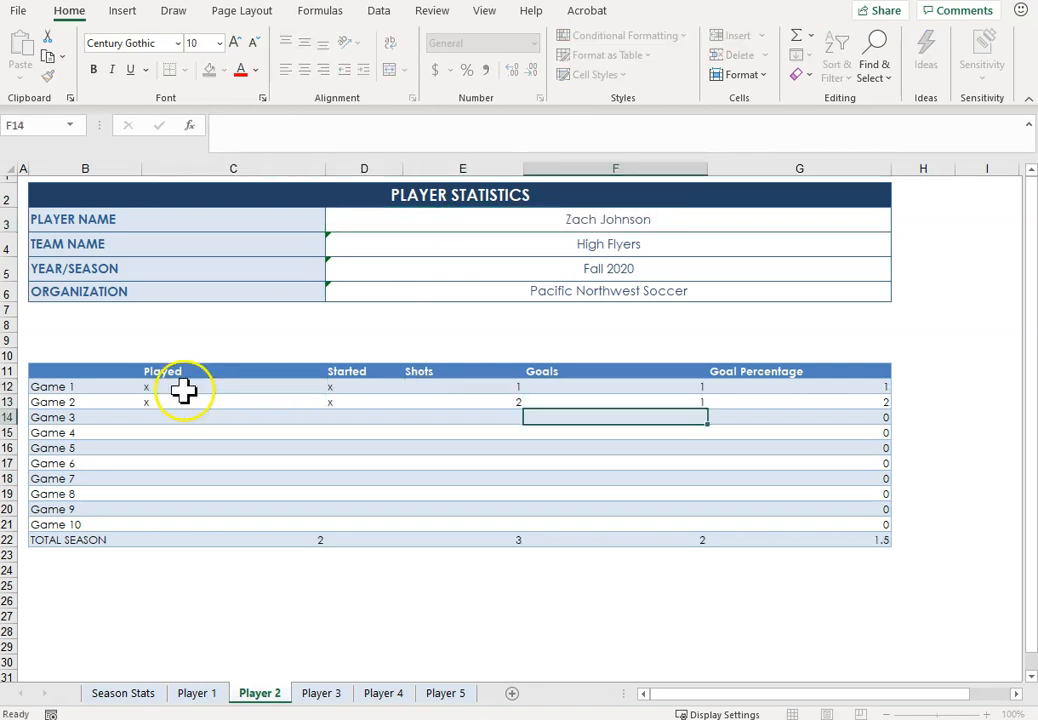
pyautogui.press('Left')
pyautogui.press('Left')
pyautogui.press('Left')
pyautogui.write('x')
pyautogui.press('Right')
pyautogui.write('x')
pyautogui.press('Right')
pyautogui.write('1')
pyautogui.press('Right')
pyautogui.write('1')
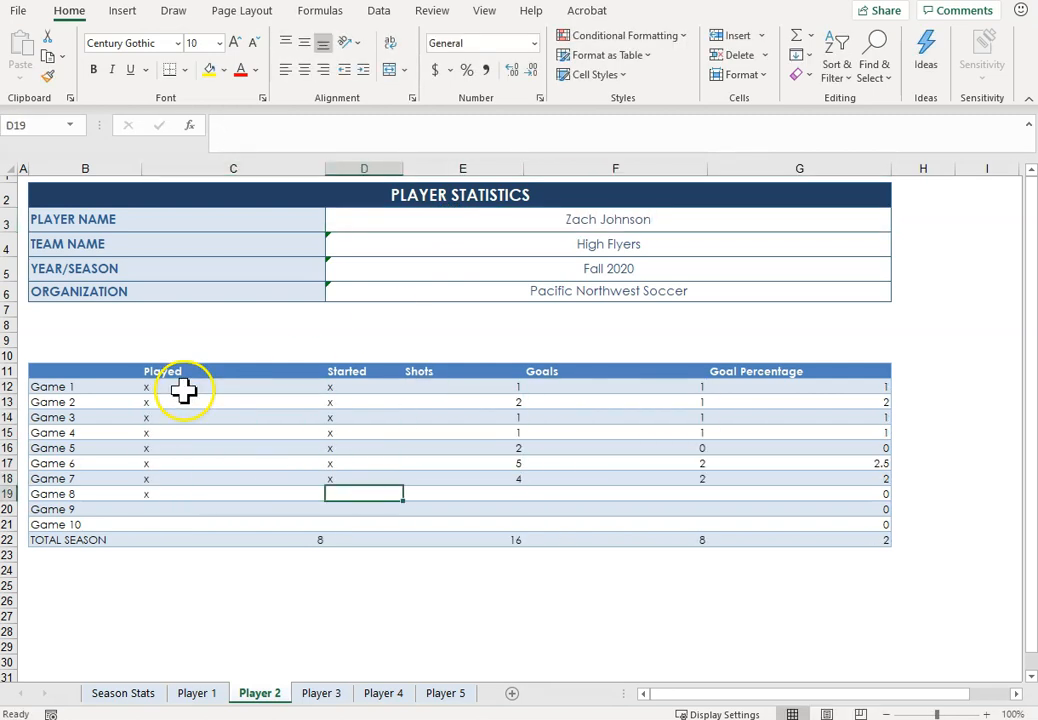
pyautogui.write('x')
pyautogui.press('Right')
pyautogui.write('1')
pyautogui.press('Right')
pyautogui.write('1')
pyautogui.press('Down')
pyautogui.press('Left')
pyautogui.press('Left')
pyautogui.press('Left')
pyautogui.write('x')
pyautogui.click(173, 523)
# Step: Group Player 2 through Player 5, change the division in G22's Goal Percentage formula to F22/E22 and fill it up through G12
pyautogui.click(287, 691)
pyautogui.keyDown('shift'); pyautogui.click(446, 693); pyautogui.keyUp('shift')
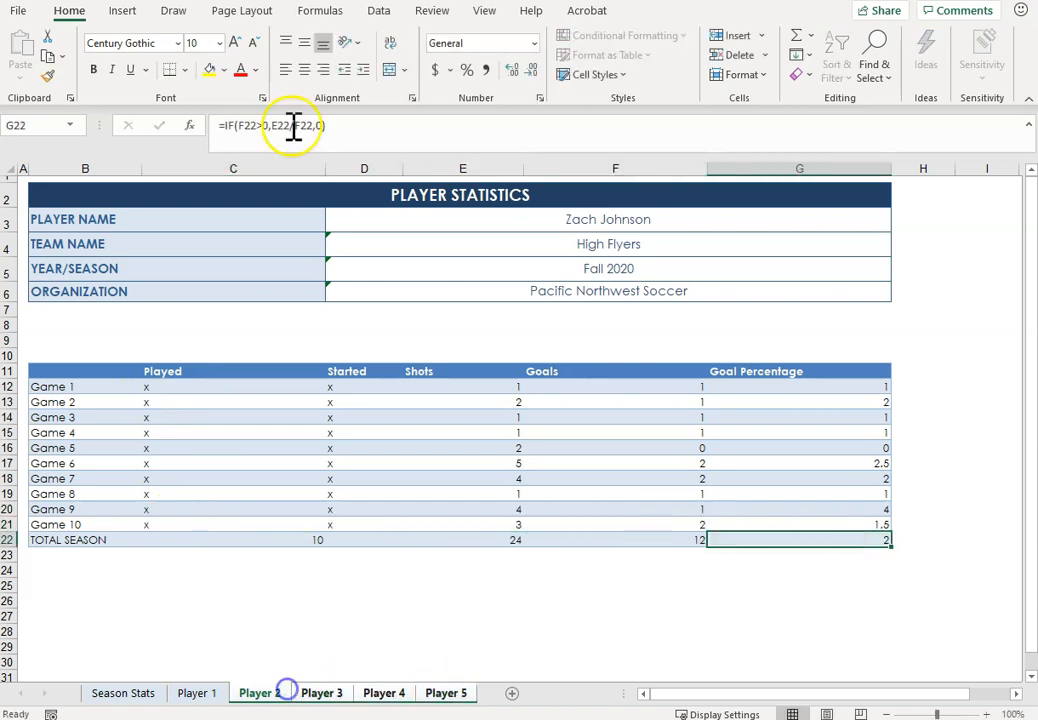
pyautogui.click(294, 128)
pyautogui.press('BackSpace')
pyautogui.press('BackSpace')
pyautogui.press('BackSpace')
pyautogui.press('BackSpace')
pyautogui.write('/')
pyautogui.click(475, 541)
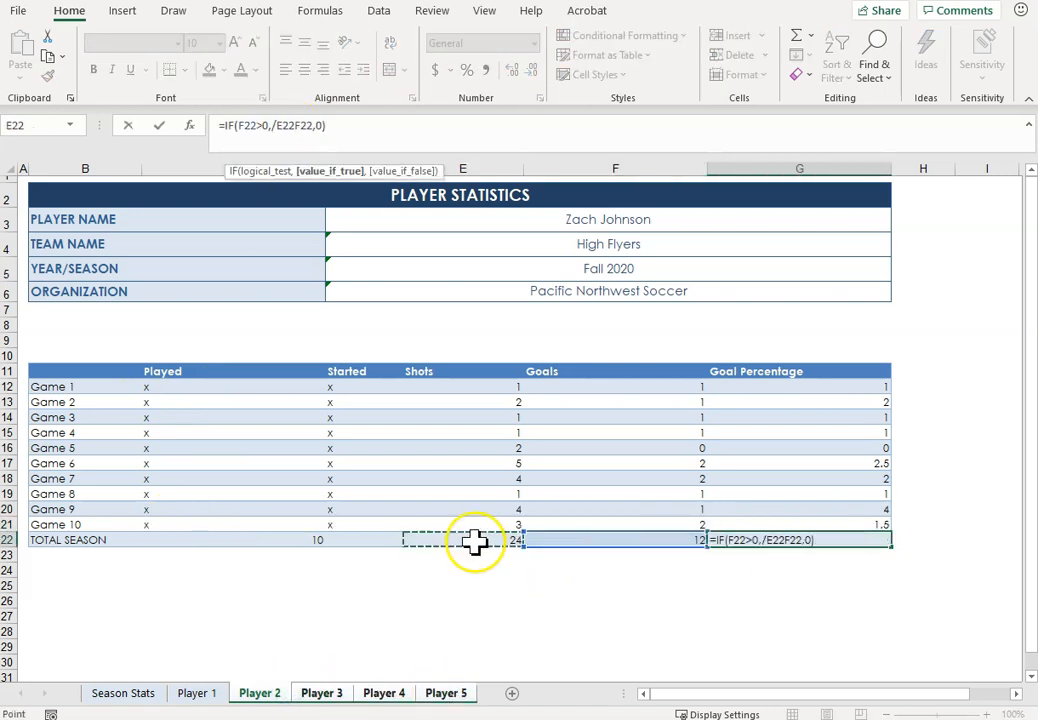
pyautogui.press('Return')
pyautogui.click(516, 465)
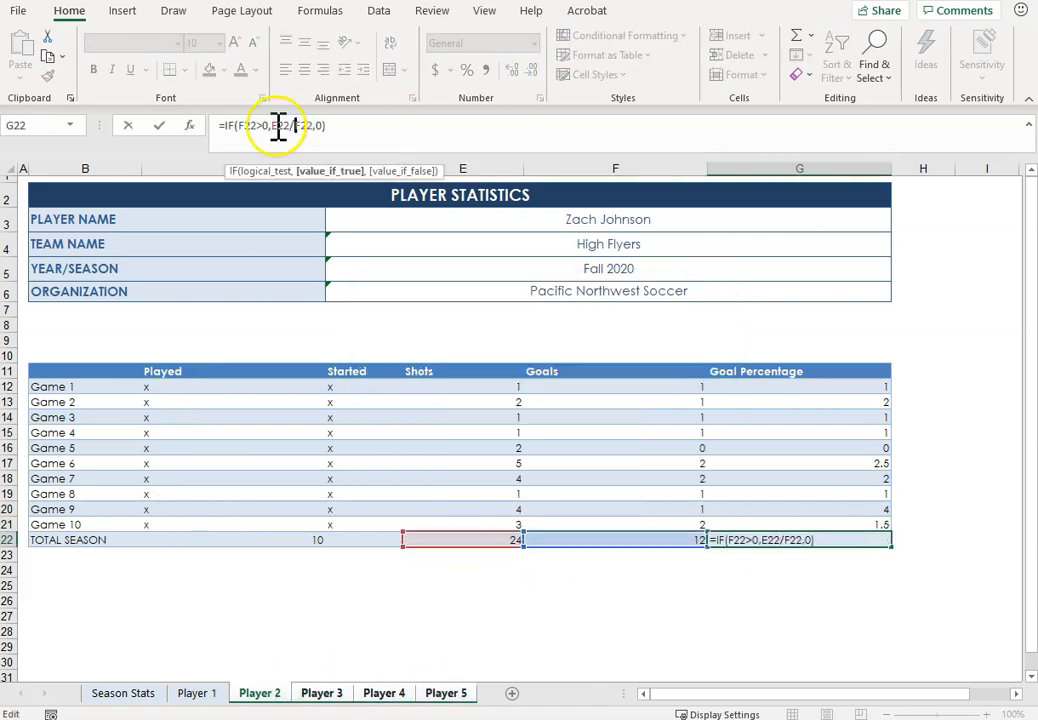
pyautogui.press('Return')
# Step: Enter the third player's full name in the Player Name cell D3 on the Player 3 sheet
pyautogui.click(322, 693)
pyautogui.click(608, 219)
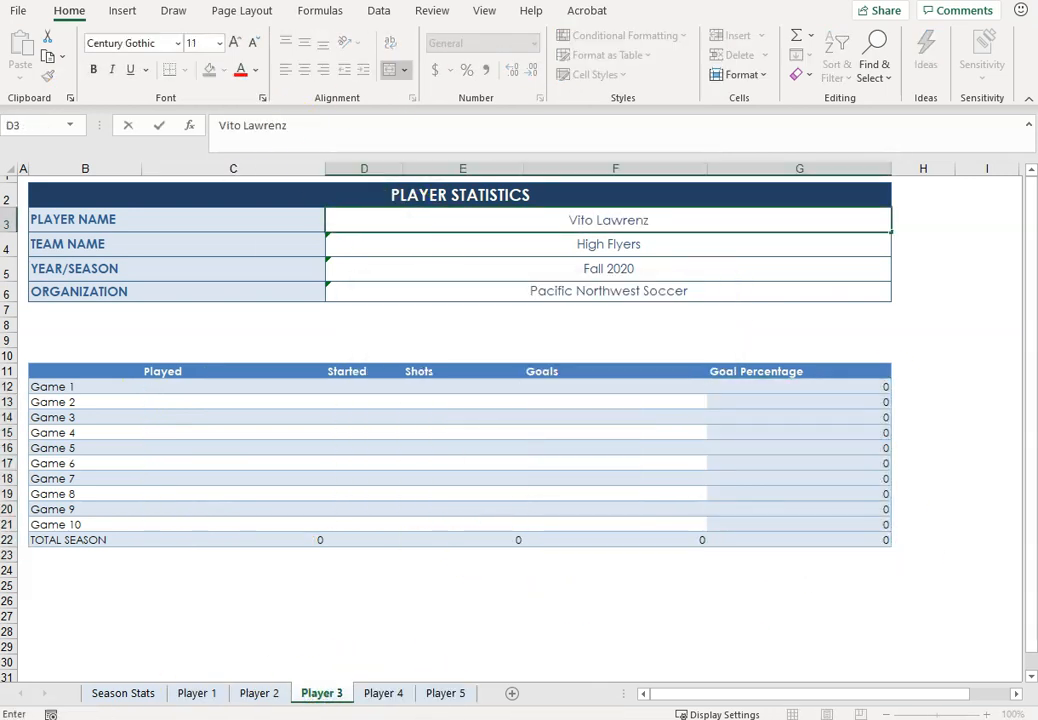
# Step: On Player 3, mark all games played and all but Game 4 started, with shots 0,1,2,1,2,3,2,1,1,1 and goals 0,1,0,1,0,1,1,1,1,1
pyautogui.click(190, 387)
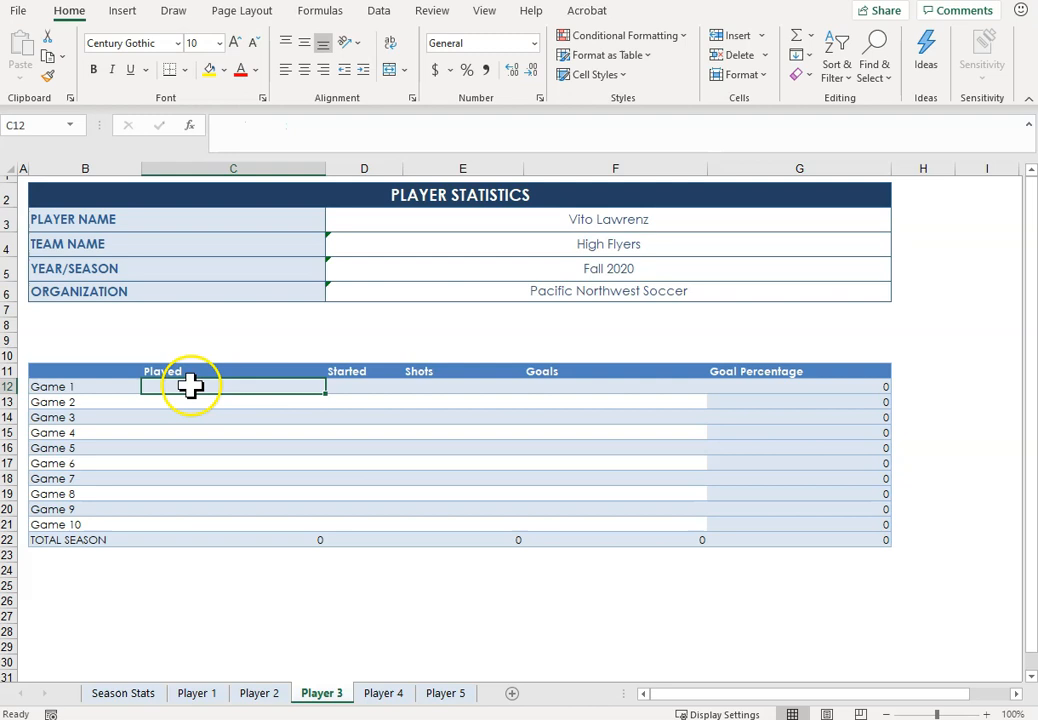
pyautogui.write('x')
pyautogui.press('Tab')
# Step: On Player 4, mark games played and started and enter shots/goals 3/2, 2/1, 1/1 for Games 1–3 and 5/2, 4/2, 1/1, 1/0 for Games 7–10
pyautogui.write('x')
pyautogui.press('Tab')
pyautogui.write('0')
pyautogui.press('Tab')
pyautogui.write('0')
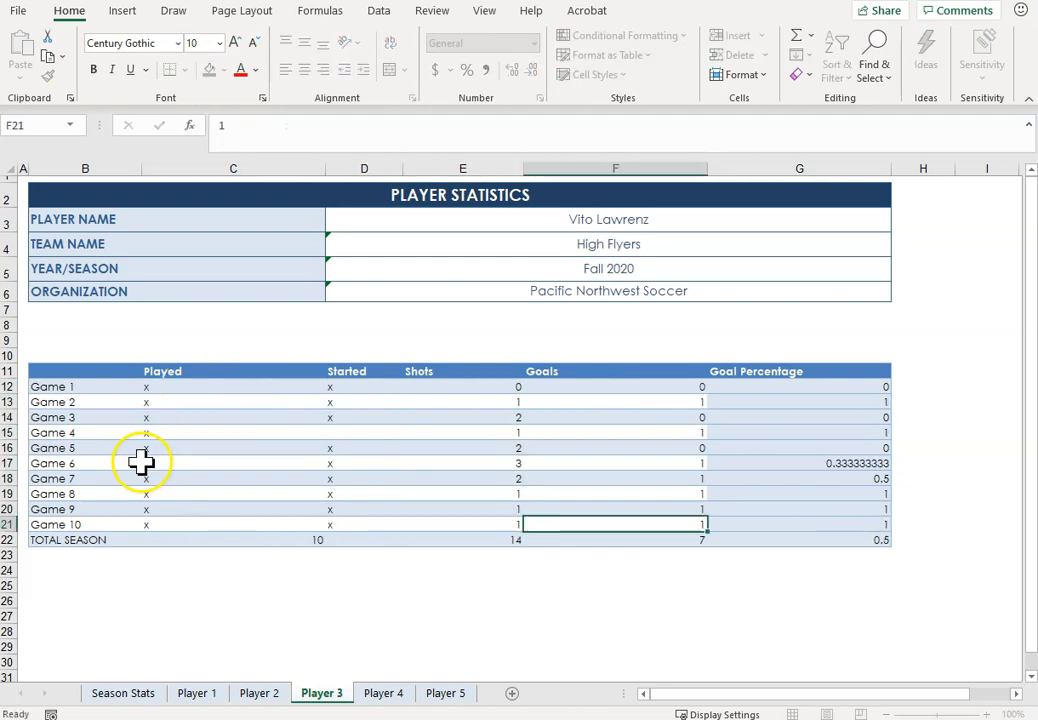
# Step: Enter the fourth player's full name in the Player Name cell D3 on the Player 4 sheet
pyautogui.click(383, 695)
pyautogui.click(608, 219)
pyautogui.click(195, 398)
pyautogui.click(192, 388)
pyautogui.write('x')
pyautogui.press('Tab')
pyautogui.write('x')
pyautogui.click(436, 389)
pyautogui.write('3')
pyautogui.press('Tab')
pyautogui.write('2')
pyautogui.press('Tab')
pyautogui.press('Tab')
pyautogui.press('Tab')
# Step: On Player 5, mark all games played and Games 1, 3, 5 and 7–10 started, with shots 1,2,3,1,2,2,4,2,2,1 and goals 1,1,2,1,0,2,3,2,2,0
pyautogui.write('x')
pyautogui.press('Tab')
pyautogui.write('x')
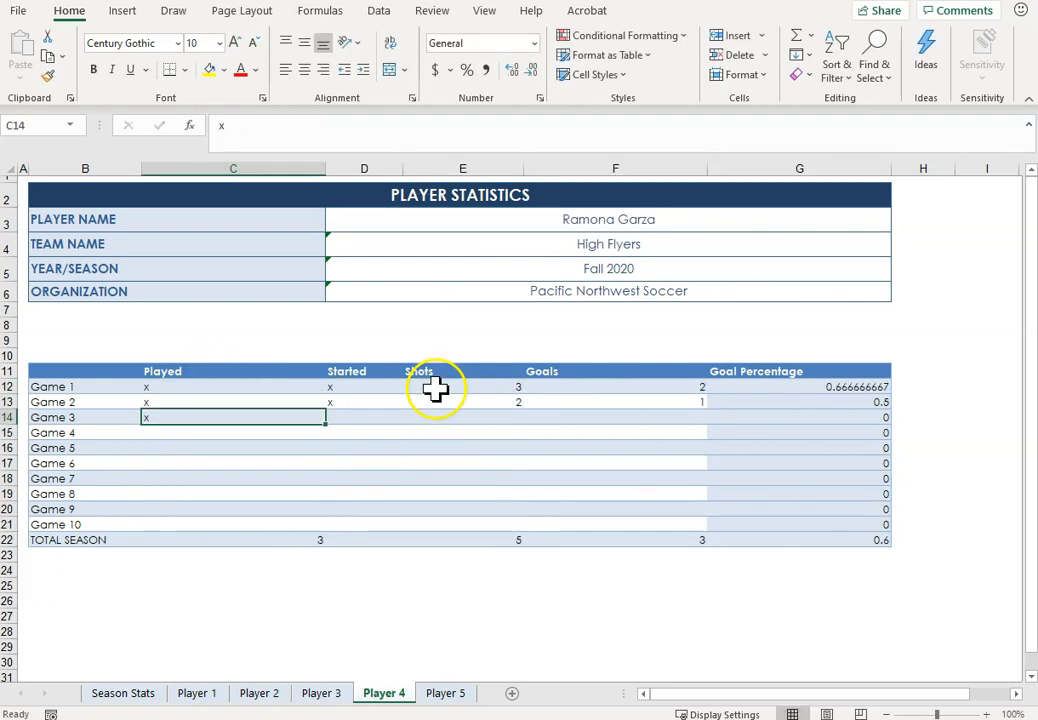
pyautogui.write('x')
pyautogui.press('Tab')
pyautogui.press('Tab')
pyautogui.write('1')
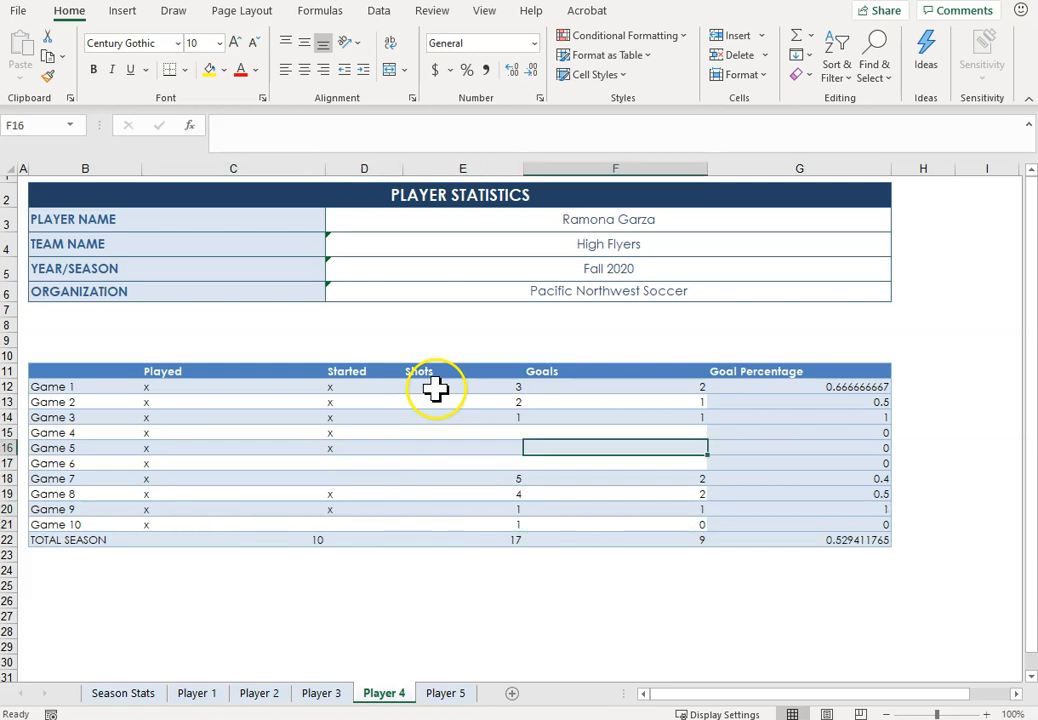
# Step: Enter the fifth player's full name in the Player Name cell D3 on the Player 5 sheet
pyautogui.click(445, 693)
pyautogui.click(551, 228)
pyautogui.click(162, 389)
pyautogui.write('xx')
pyautogui.press('Tab')
pyautogui.write('2')
pyautogui.press('Tab')
pyautogui.write('42')
pyautogui.press('Tab')
pyautogui.click(351, 603)
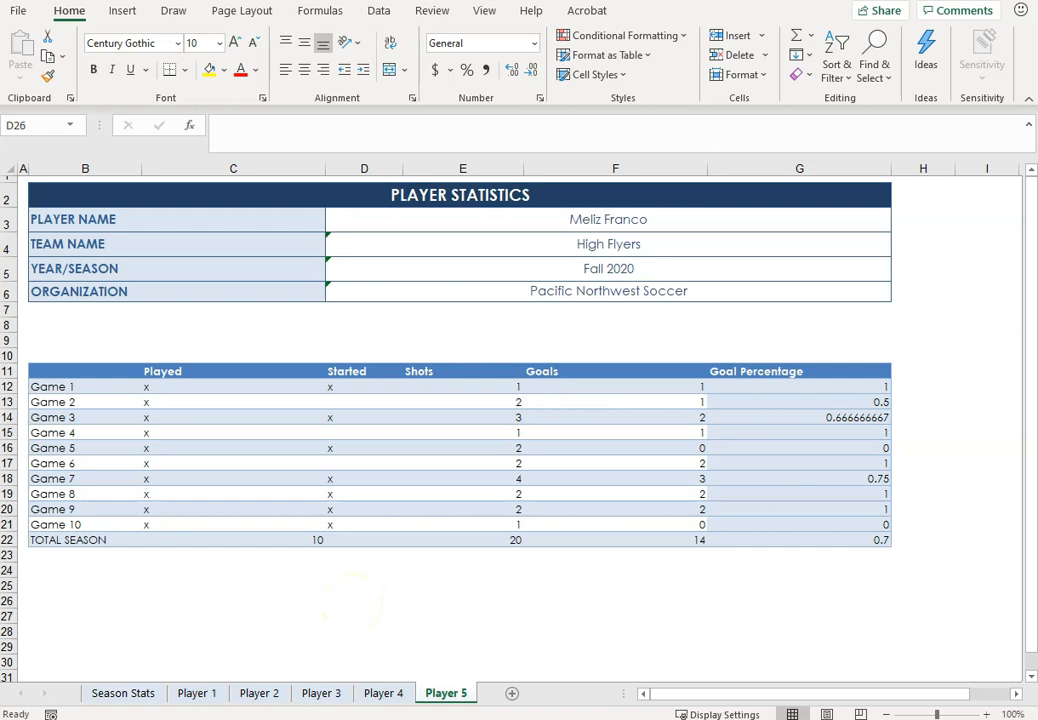
# Step: On Season Stats, enter a COUNTA of Player 1 through Player 5 cell C12 in C12 and fill it through D21
pyautogui.click(132, 696)
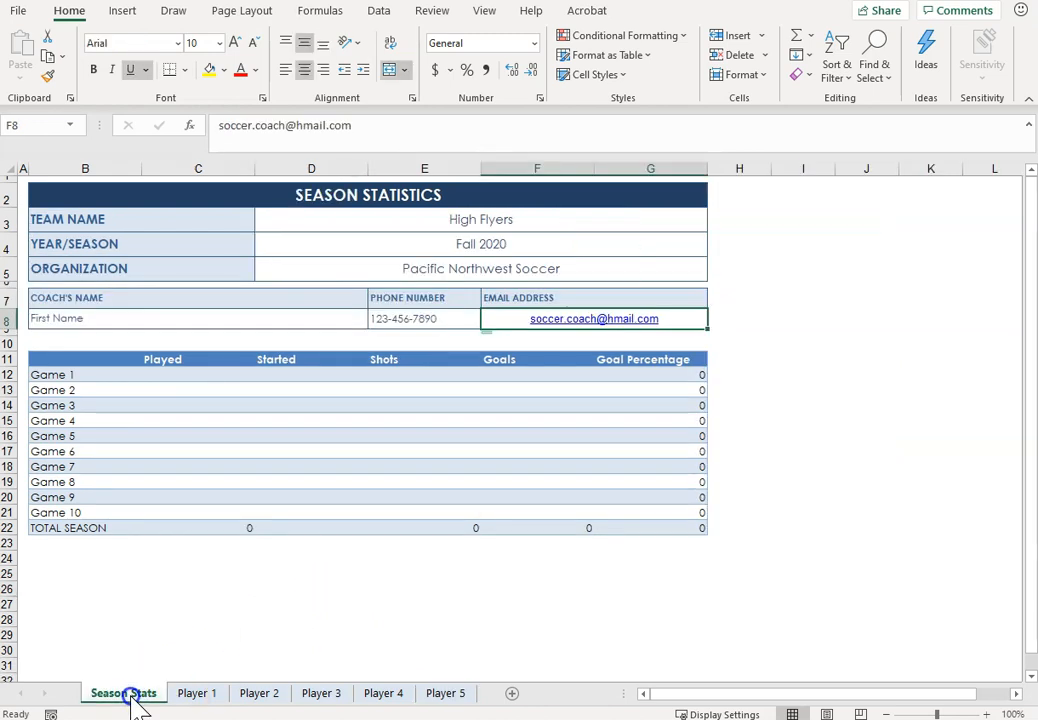
pyautogui.click(182, 376)
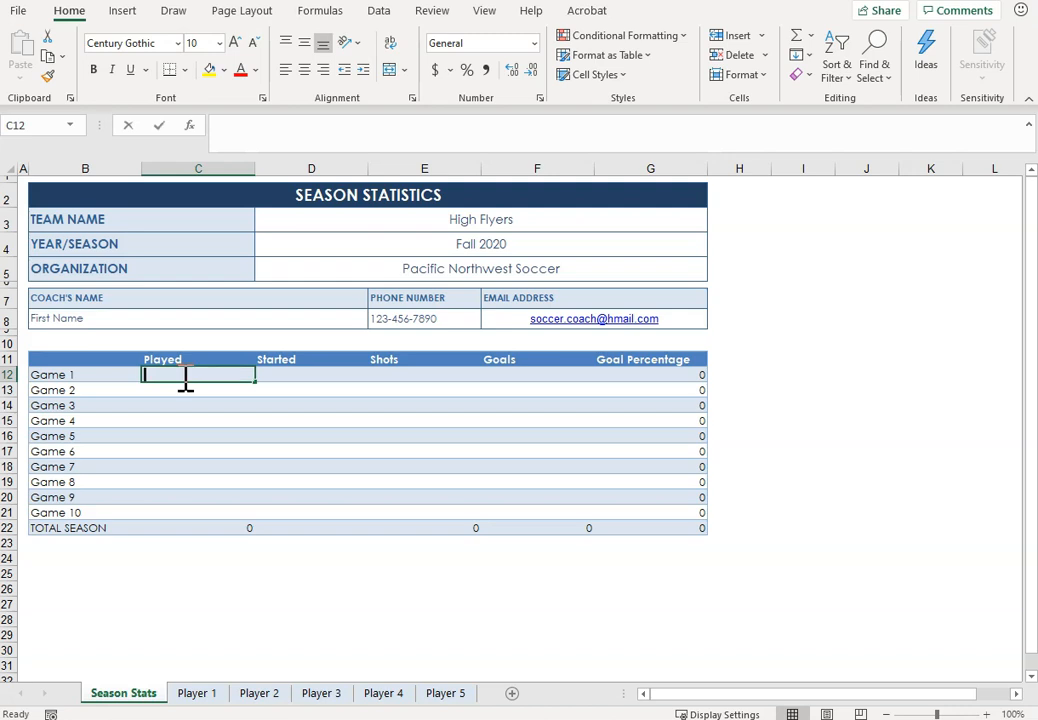
pyautogui.write('=counta')
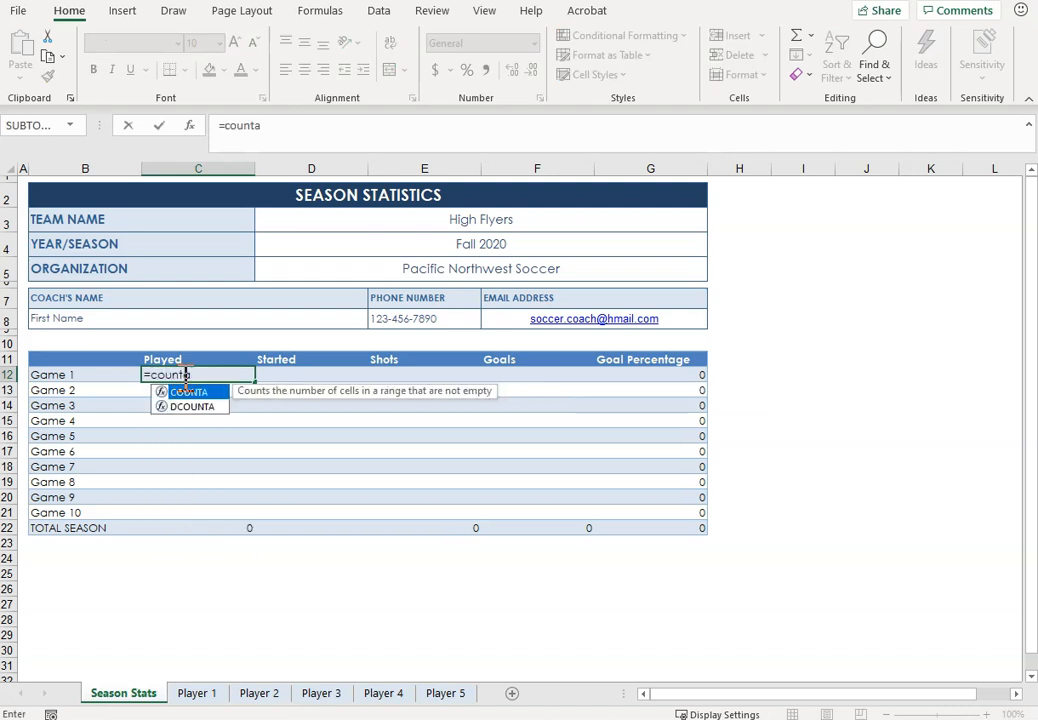
pyautogui.write('(')
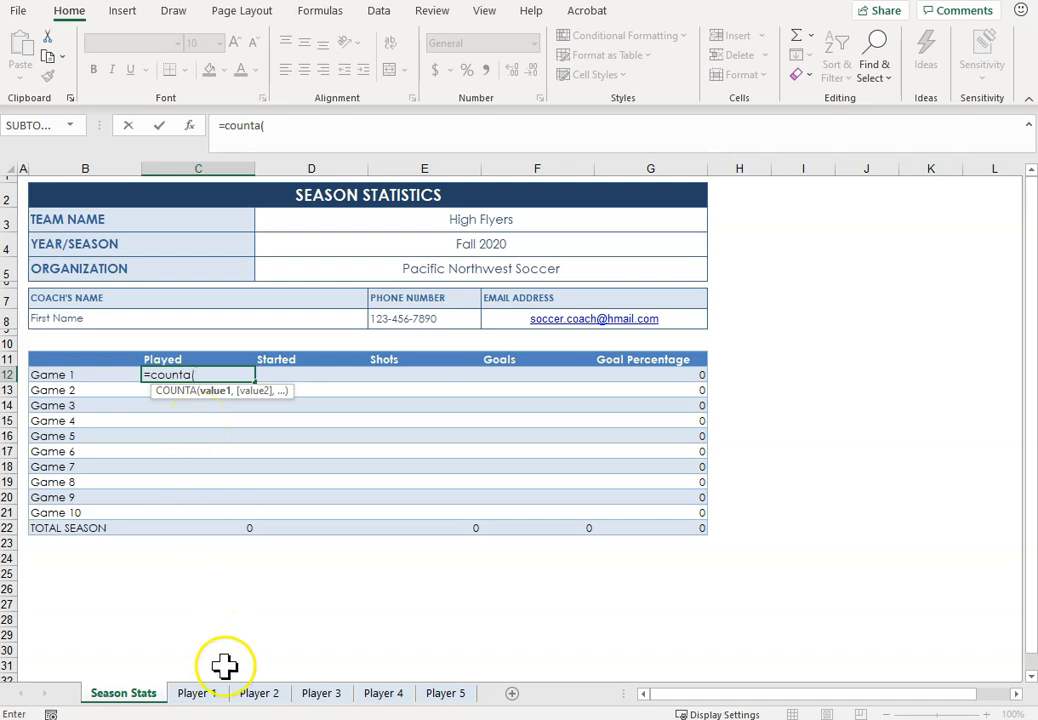
pyautogui.click(197, 693)
pyautogui.click(146, 387)
pyautogui.write(',')
pyautogui.click(259, 693)
pyautogui.click(146, 387)
pyautogui.write(',')
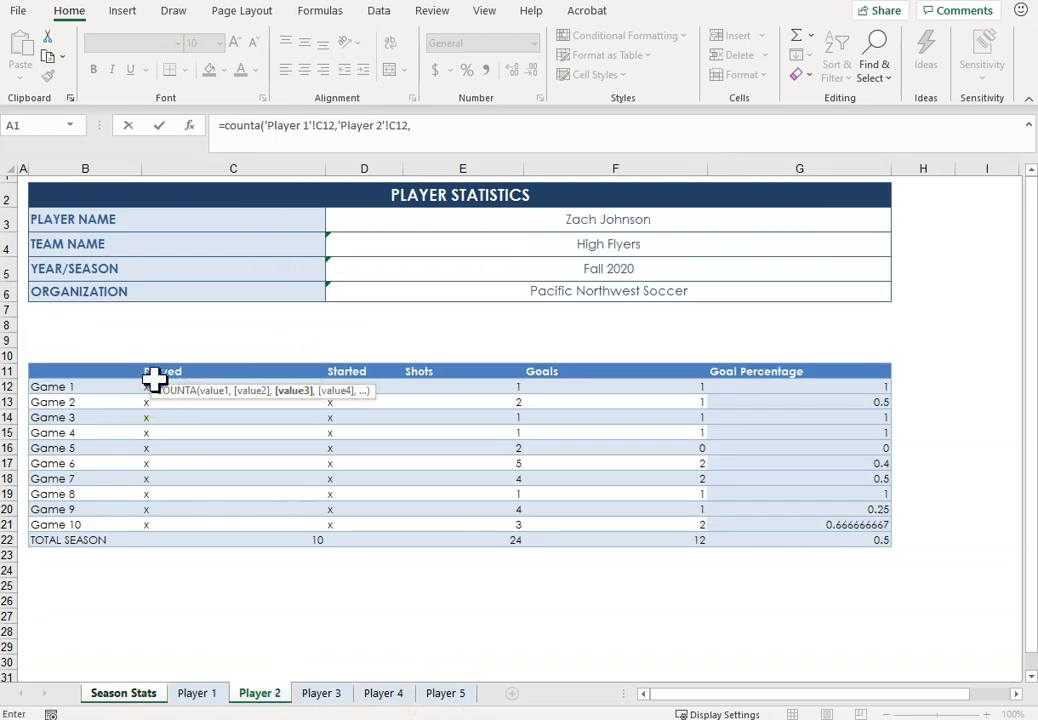
pyautogui.click(321, 693)
pyautogui.click(146, 387)
pyautogui.write(',')
pyautogui.click(383, 693)
pyautogui.click(146, 387)
pyautogui.write(',')
pyautogui.click(445, 693)
pyautogui.click(144, 385)
pyautogui.write(')')
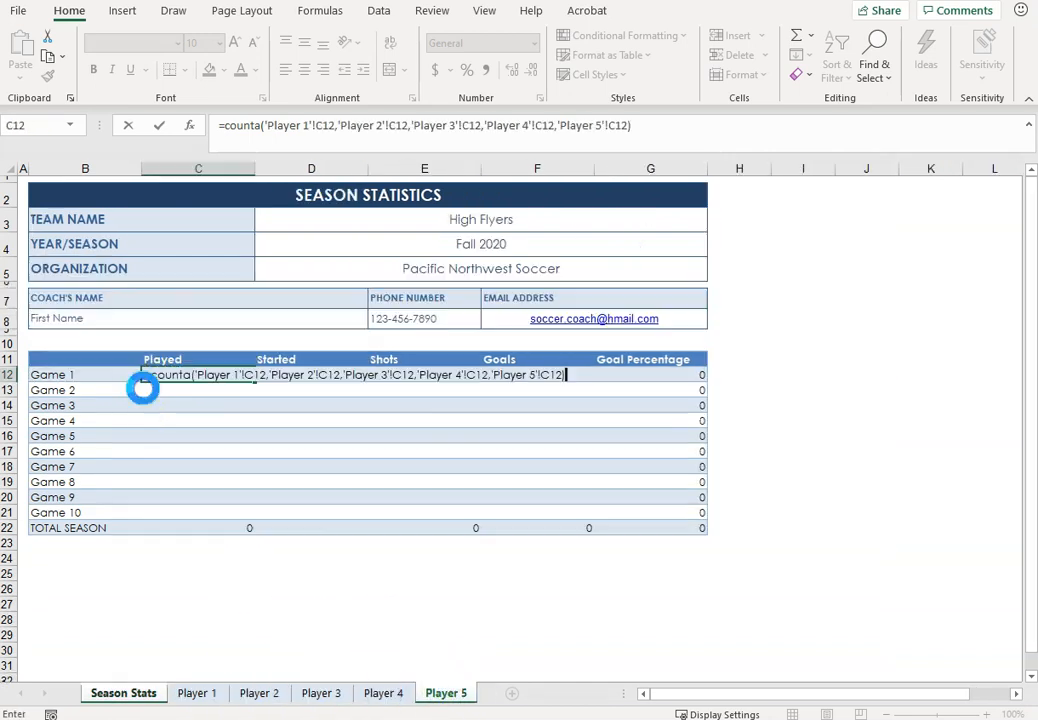
pyautogui.press('Return')
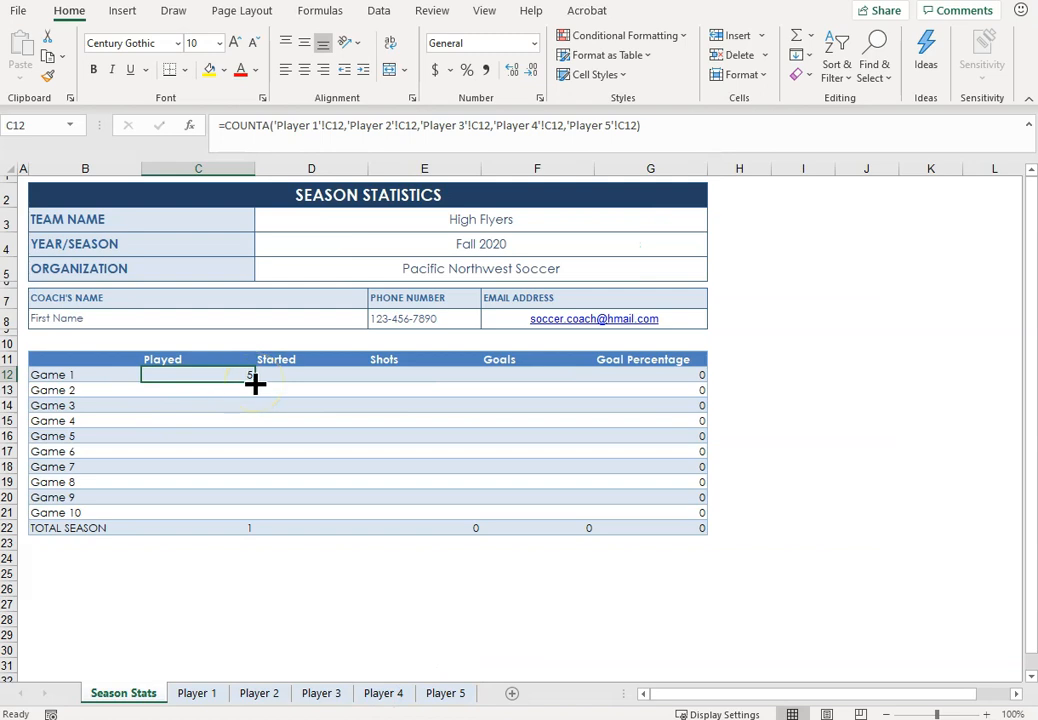
pyautogui.moveTo(255, 384); pyautogui.dragTo(341, 518)
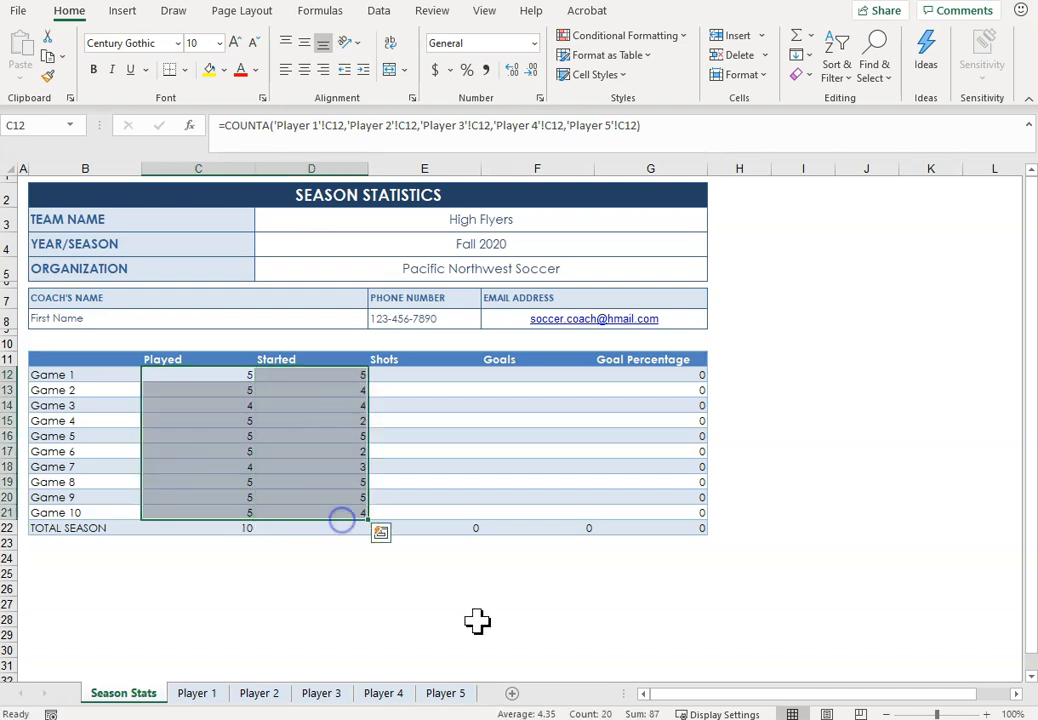
# Step: Replace the Played total in C22 with =SUM(C12:C21) and copy the formula to the Started total in D22
pyautogui.click(237, 530)
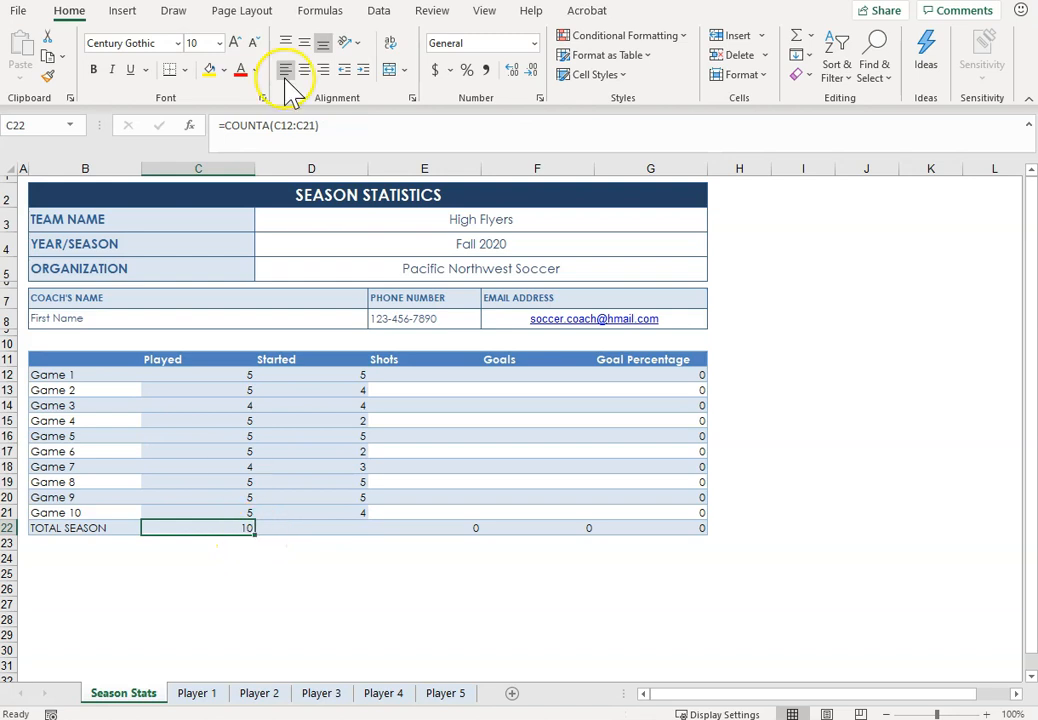
pyautogui.moveTo(225, 127); pyautogui.dragTo(251, 127)
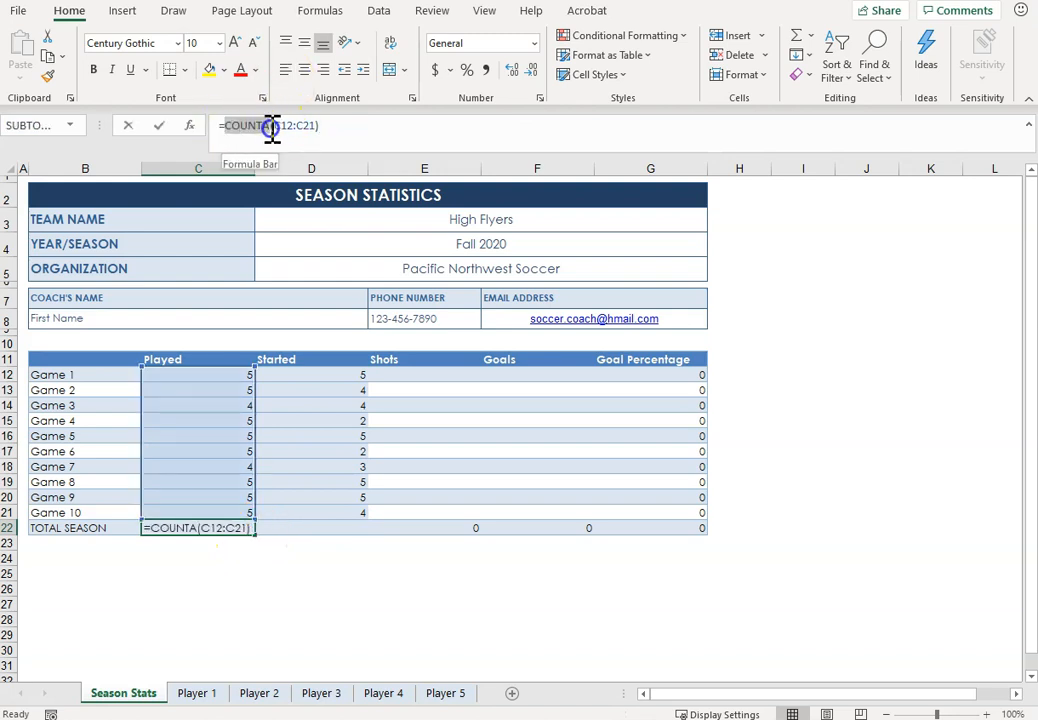
pyautogui.press('Return')
pyautogui.click(229, 527)
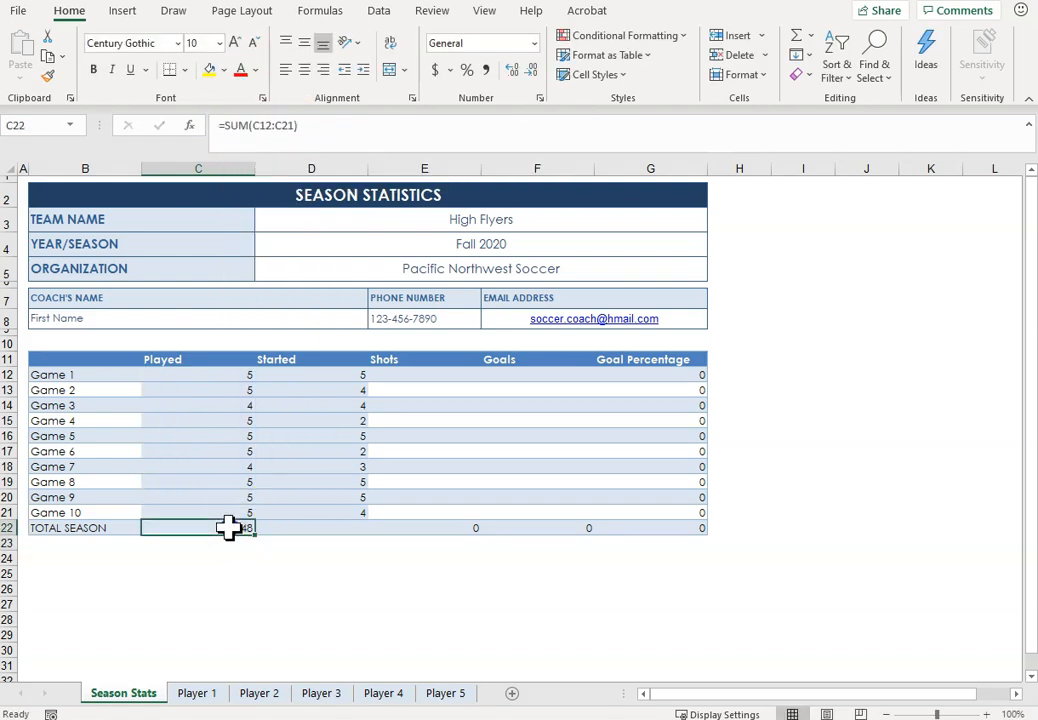
pyautogui.moveTo(261, 539); pyautogui.dragTo(345, 538)
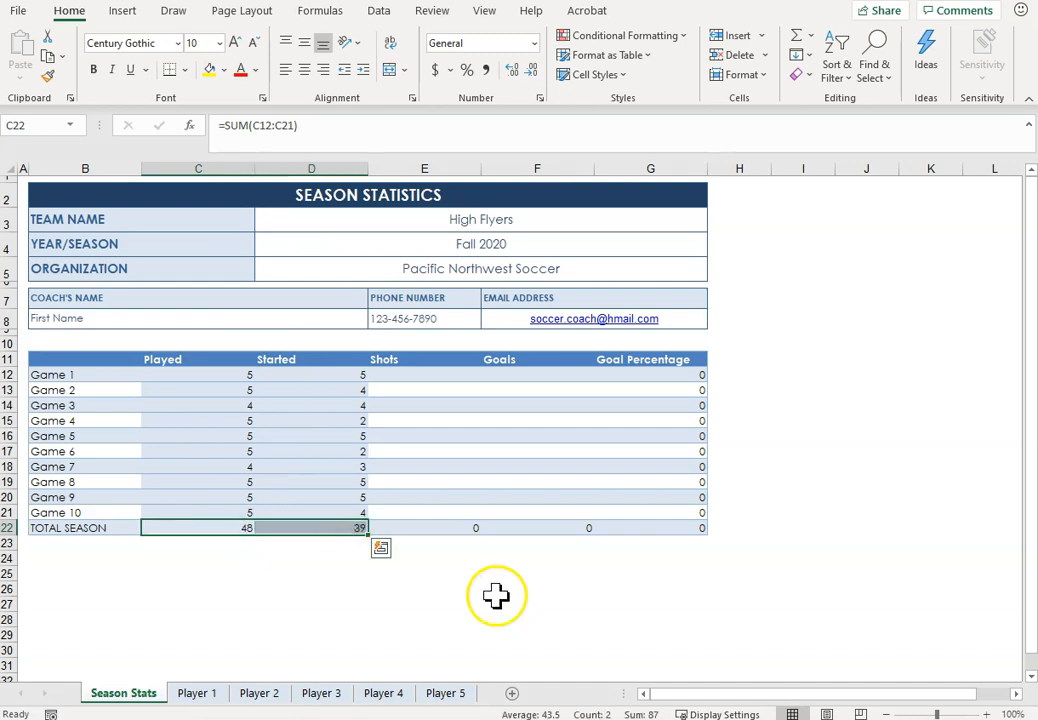
# Step: Enter a SUM of Player 1 through Player 5 cell E12 in Shots cell E12 and fill it down to E22
pyautogui.click(416, 375)
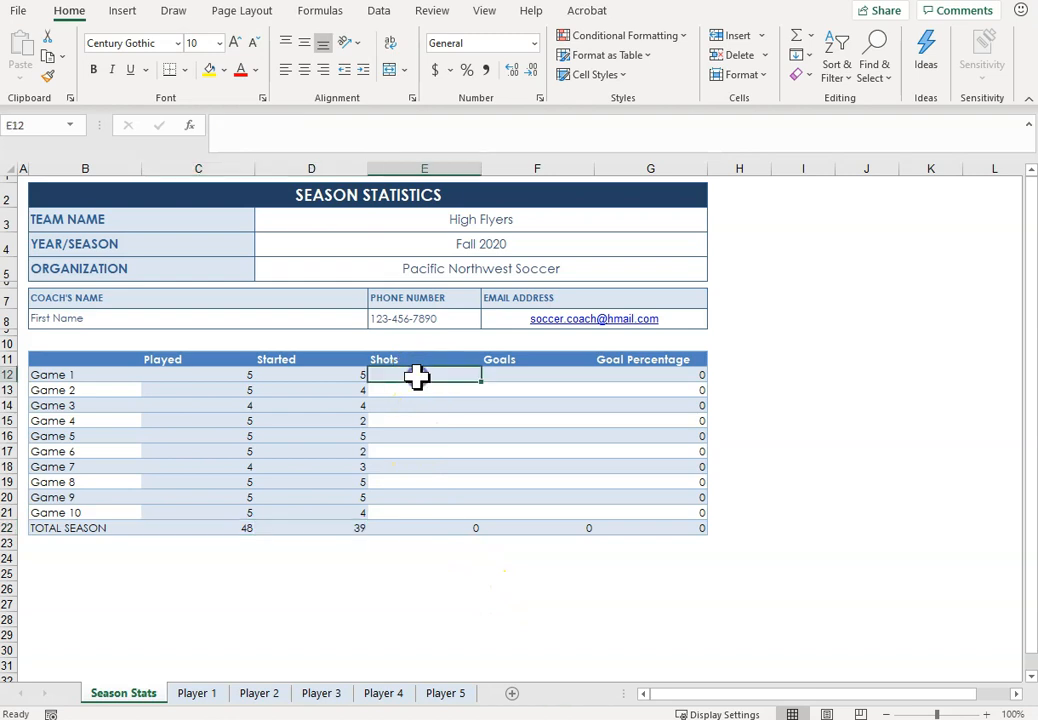
pyautogui.write('sum(')
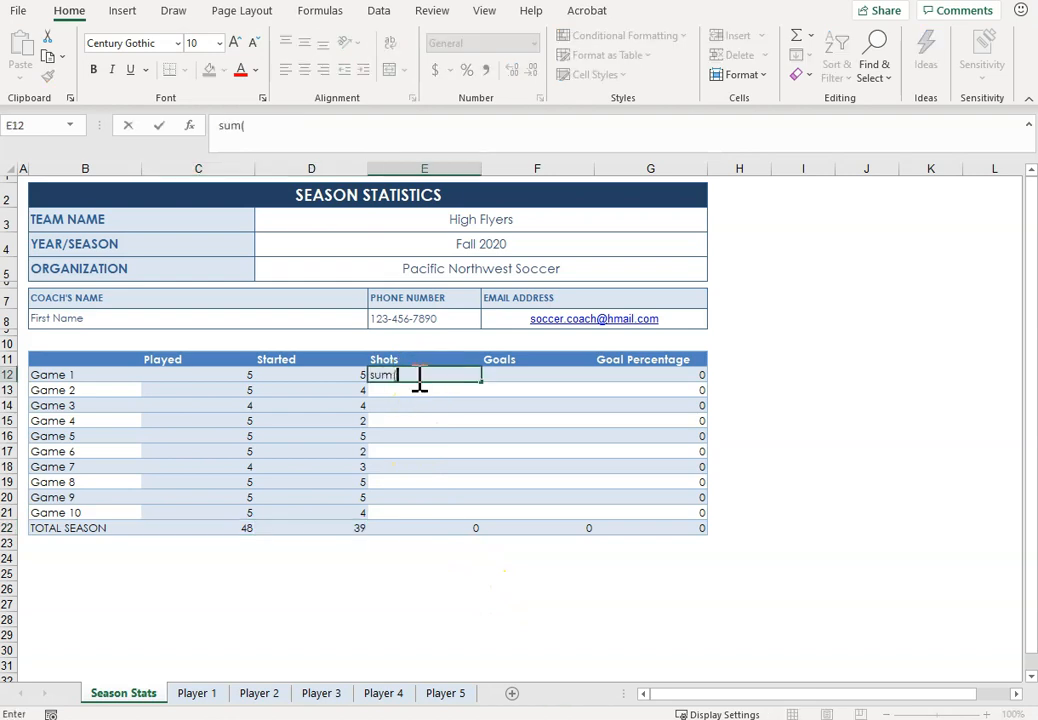
pyautogui.write('=sum(')
pyautogui.click(205, 703)
pyautogui.click(482, 382)
pyautogui.write(',')
pyautogui.click(259, 693)
pyautogui.click(500, 380)
pyautogui.write(',')
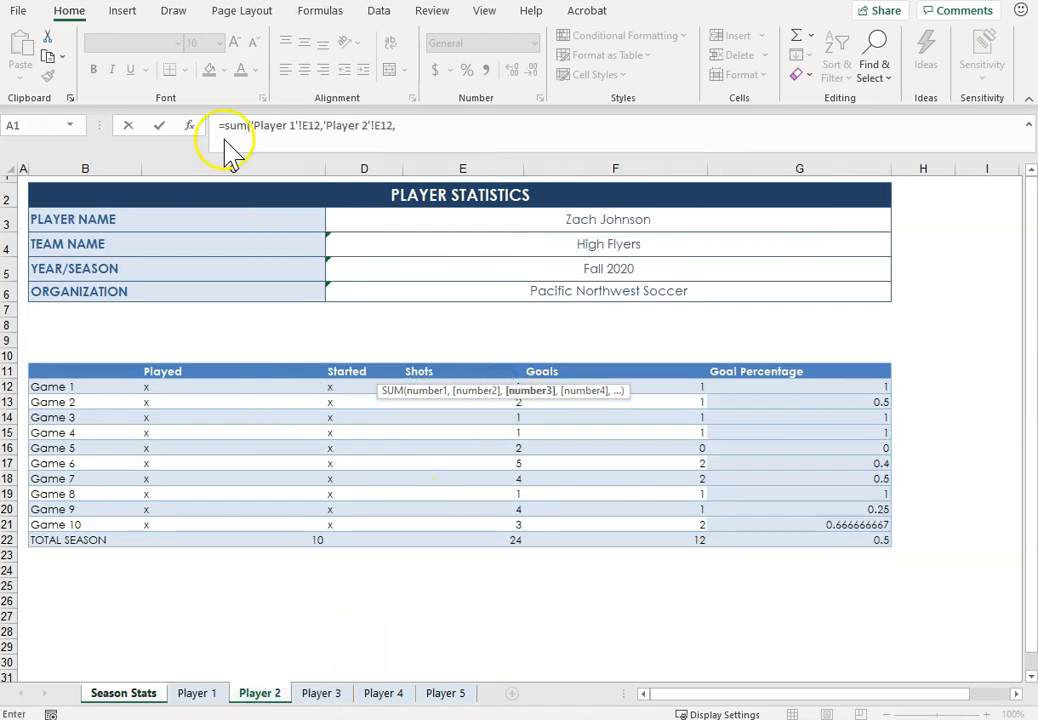
pyautogui.click(321, 693)
pyautogui.click(465, 385)
pyautogui.write(',')
pyautogui.click(383, 693)
pyautogui.click(473, 383)
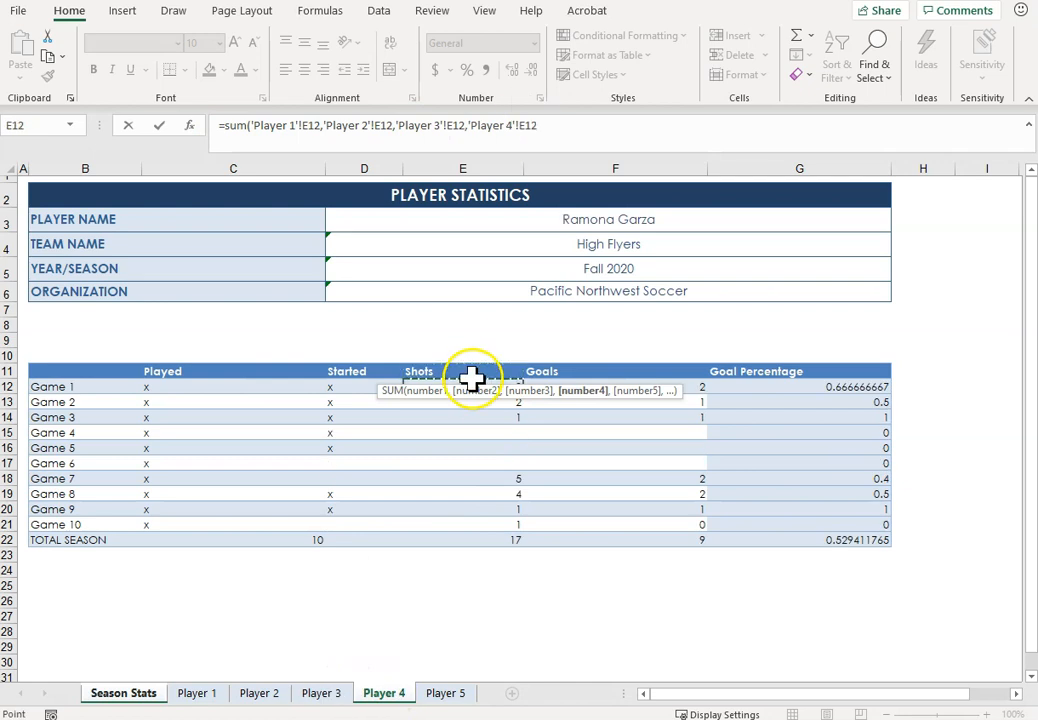
pyautogui.click(446, 693)
pyautogui.press('Return')
pyautogui.moveTo(481, 382); pyautogui.dragTo(481, 512)
# Step: Ignore the inconsistent-formula error flagged on the Shots total in E22
pyautogui.click(385, 528)
pyautogui.click(358, 530)
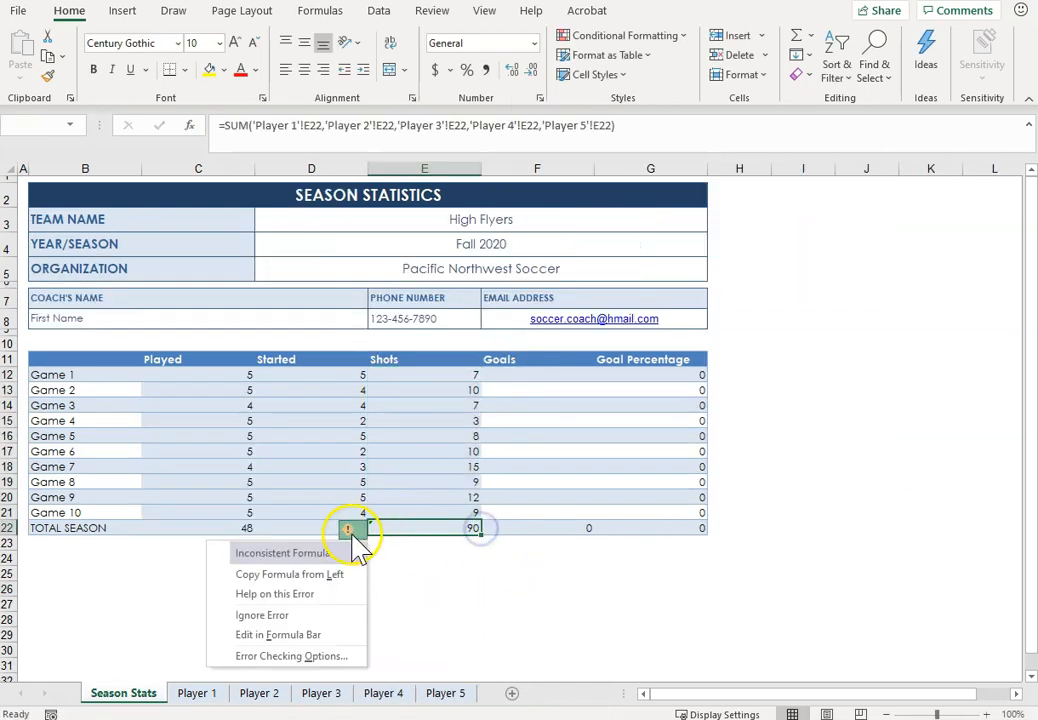
pyautogui.click(533, 560)
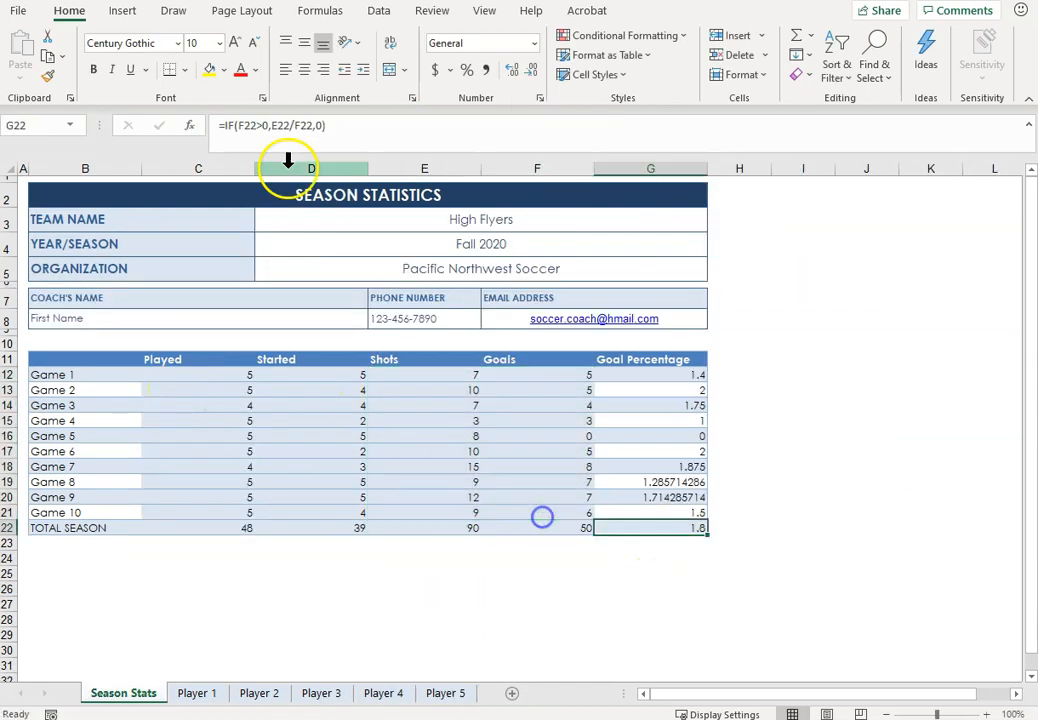
# Step: Fill the Goals column with the five-player sums and format Goal Percentage G12:G22 as percentages on all six sheets
pyautogui.click(273, 127)
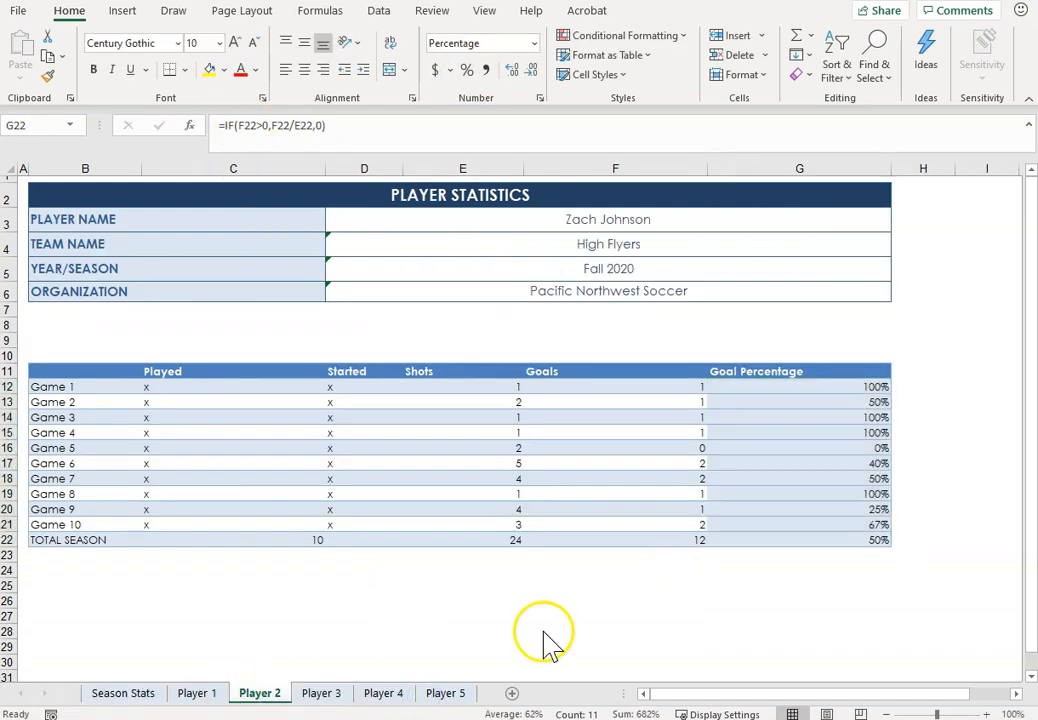
pyautogui.click(735, 525)
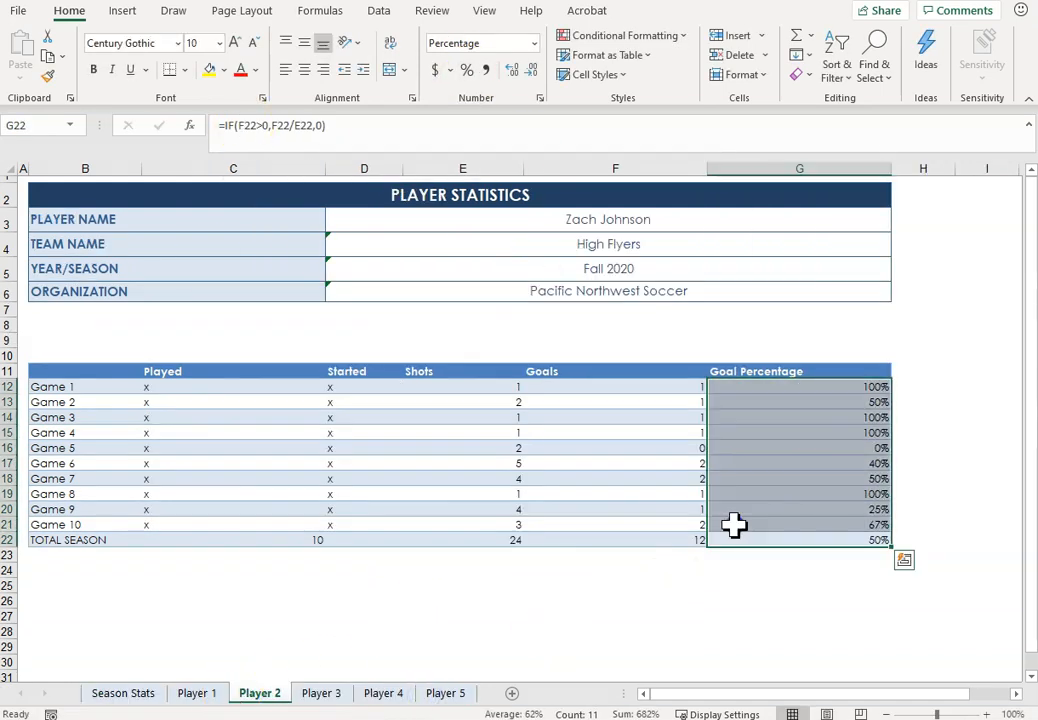
pyautogui.click(515, 462)
# Step: On the player sheets, fill Goal Percentage cells G13, G15, G17, G19 and G21 with white
pyautogui.click(99, 386)
pyautogui.moveTo(99, 386); pyautogui.dragTo(755, 523)
pyautogui.moveTo(106, 371); pyautogui.dragTo(781, 549)
pyautogui.click(382, 402)
pyautogui.moveTo(106, 371); pyautogui.dragTo(822, 541)
pyautogui.click(737, 403)
pyautogui.keyDown('ctrl'); pyautogui.click(757, 432); pyautogui.keyUp('ctrl')
pyautogui.keyDown('ctrl'); pyautogui.click(740, 463); pyautogui.keyUp('ctrl')
pyautogui.keyDown('ctrl'); pyautogui.click(722, 494); pyautogui.keyUp('ctrl')
pyautogui.keyDown('ctrl'); pyautogui.click(746, 526); pyautogui.keyUp('ctrl')
pyautogui.click(224, 70)
pyautogui.click(209, 111)
# Step: Group the sheets from Season Stats to Player 5 and fill table rows 13, 15, 17, 19 and 21 with white
pyautogui.click(123, 693)
pyautogui.keyDown('shift'); pyautogui.click(445, 693); pyautogui.keyUp('shift')
pyautogui.moveTo(121, 390); pyautogui.dragTo(650, 390)
pyautogui.moveTo(112, 420); pyautogui.dragTo(650, 420)
pyautogui.moveTo(112, 451); pyautogui.dragTo(649, 452)
pyautogui.moveTo(112, 482); pyautogui.dragTo(650, 482)
pyautogui.moveTo(112, 512); pyautogui.dragTo(650, 512)
pyautogui.click(209, 71)
pyautogui.click(299, 484)
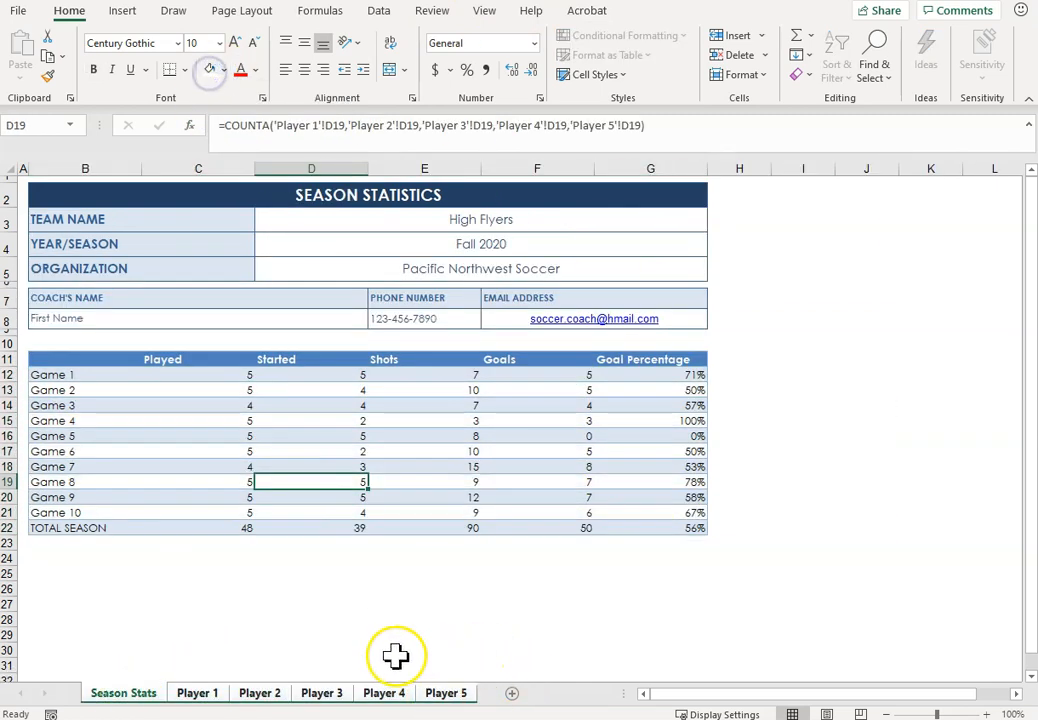
# Step: Check the table shading and percentages on the individual player sheets and return to Season Stats
pyautogui.click(202, 693)
pyautogui.click(248, 693)
pyautogui.click(358, 692)
pyautogui.click(447, 693)
pyautogui.click(402, 693)
pyautogui.click(197, 693)
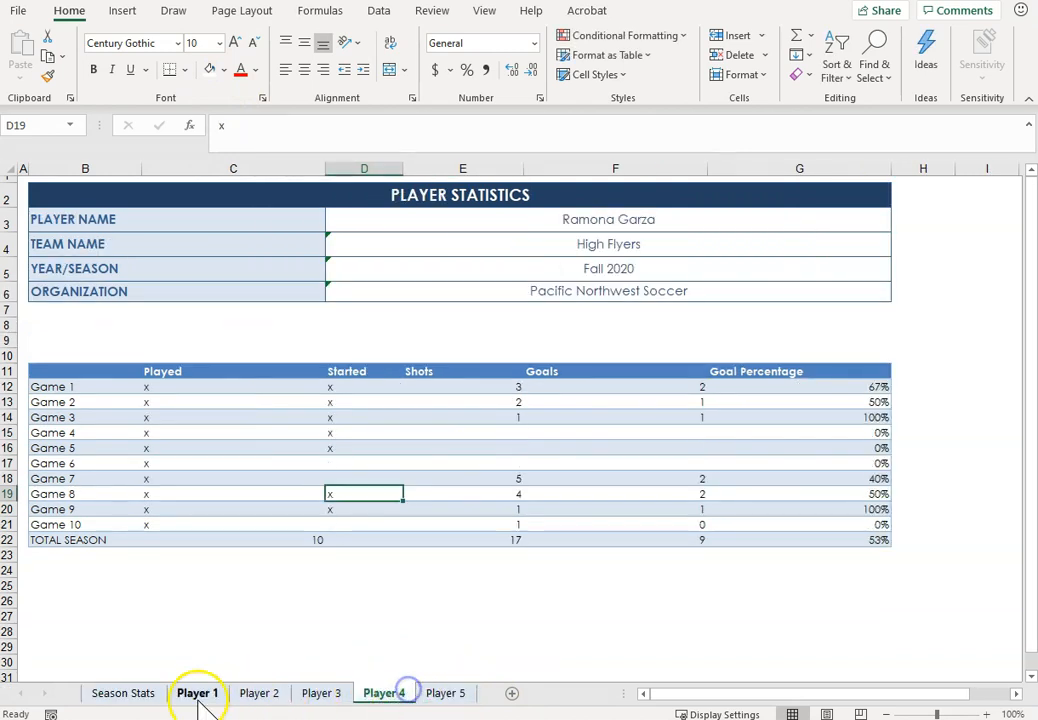
pyautogui.click(130, 693)
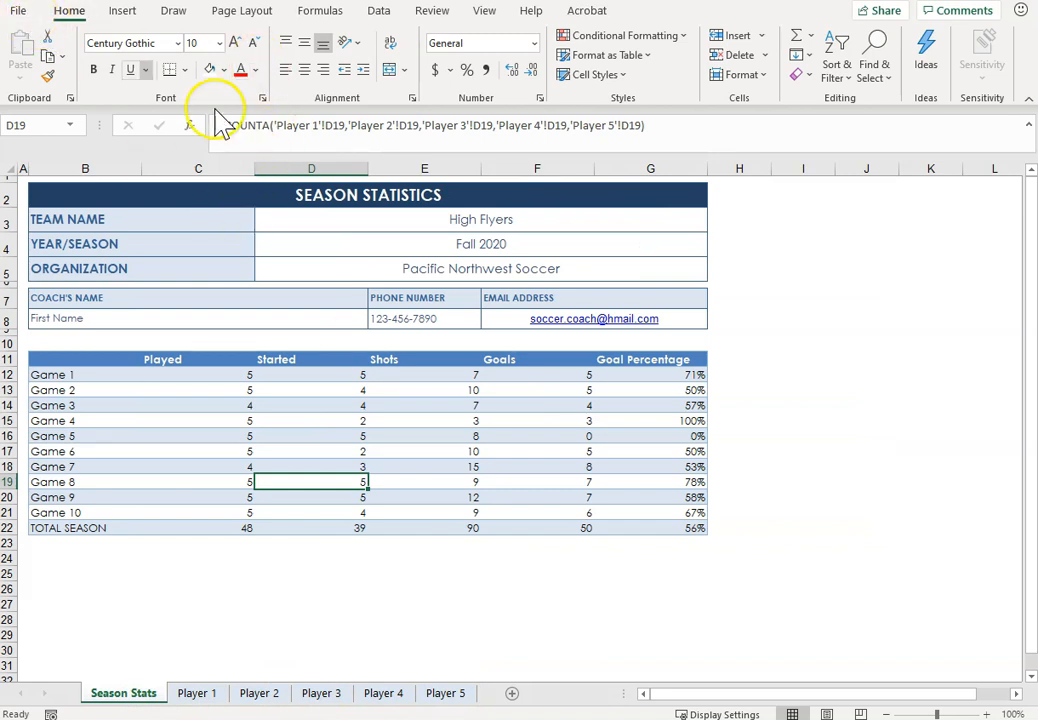
# Step: Preview the printout with Print Entire Workbook selected, check pages 2 and 3, and return to the worksheet
pyautogui.click(246, 10)
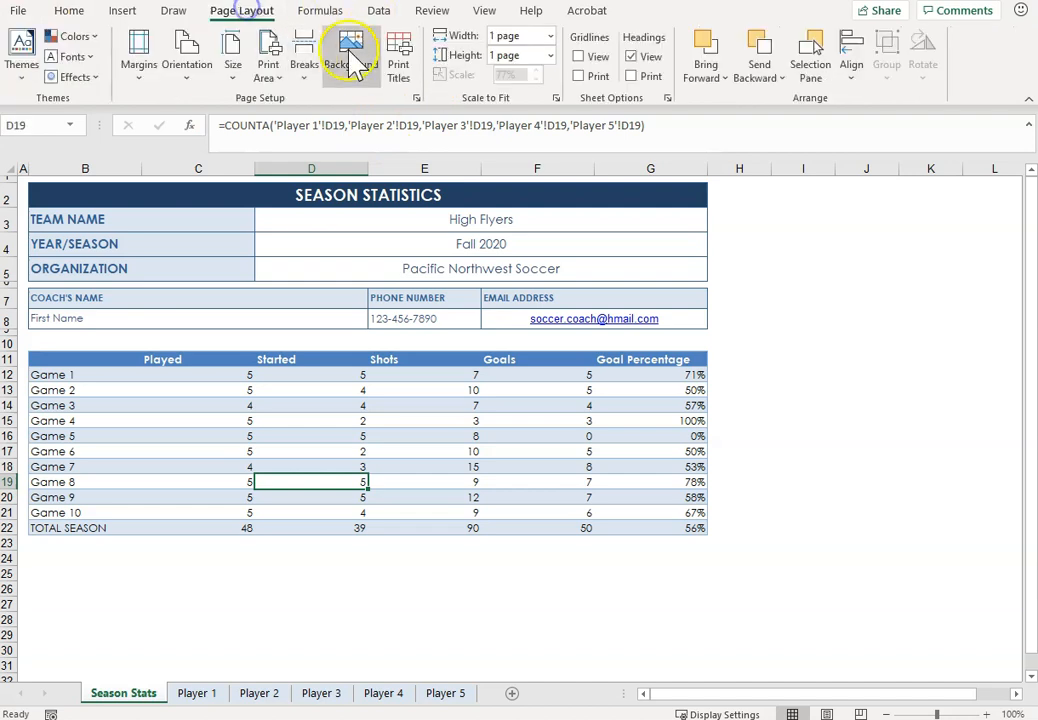
pyautogui.click(418, 98)
pyautogui.click(500, 370)
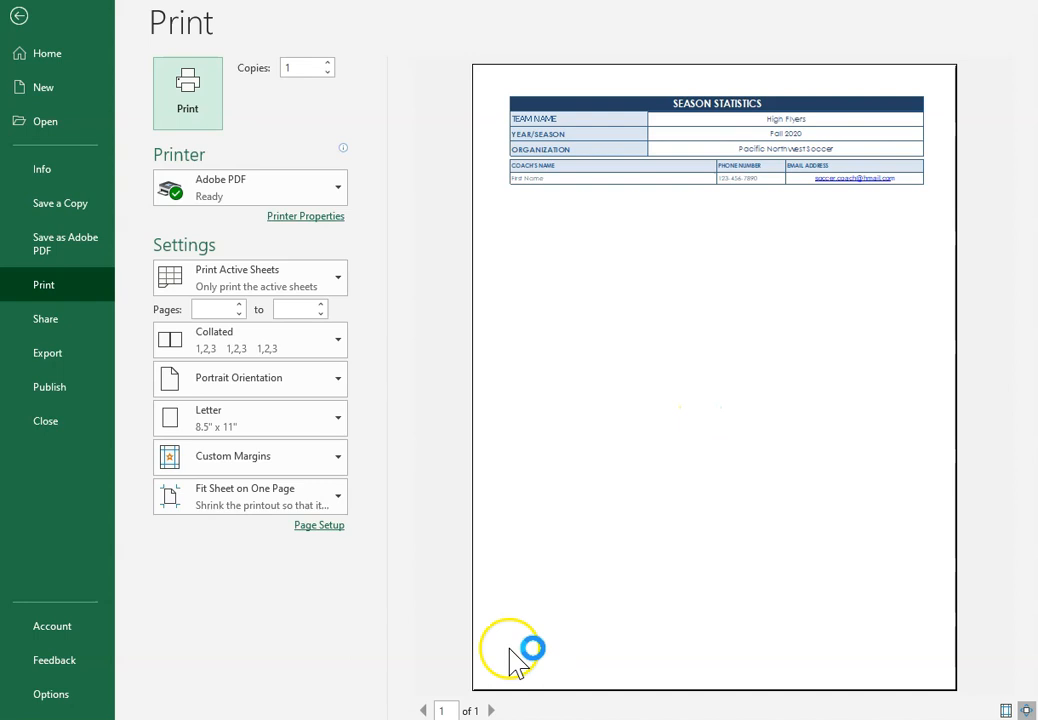
pyautogui.click(262, 284)
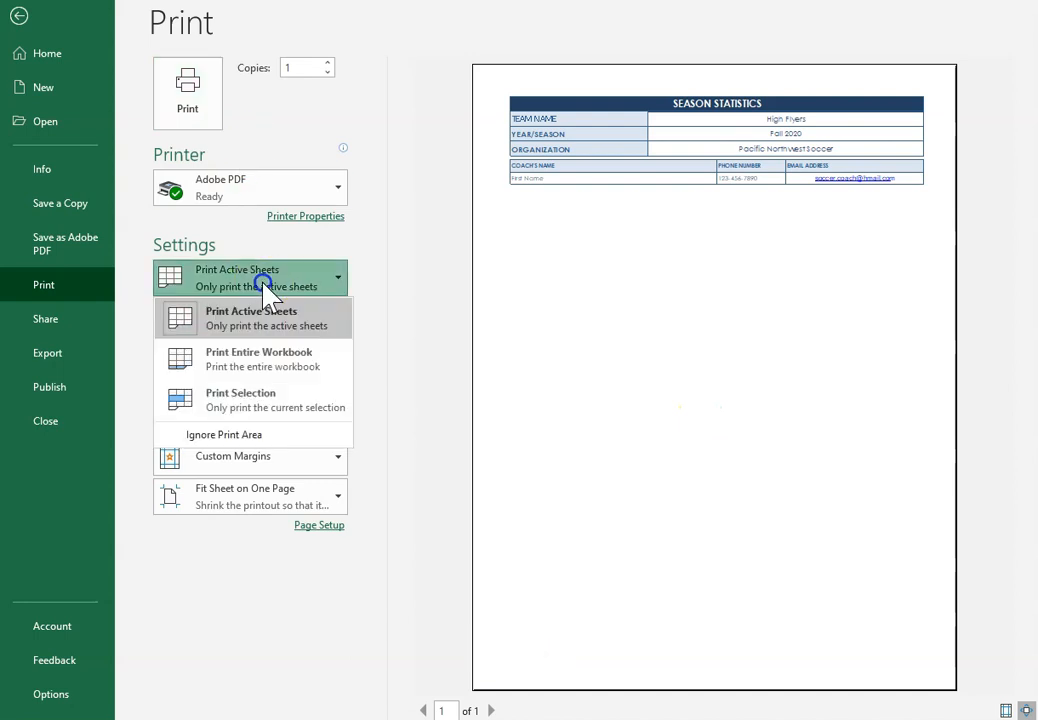
pyautogui.click(257, 368)
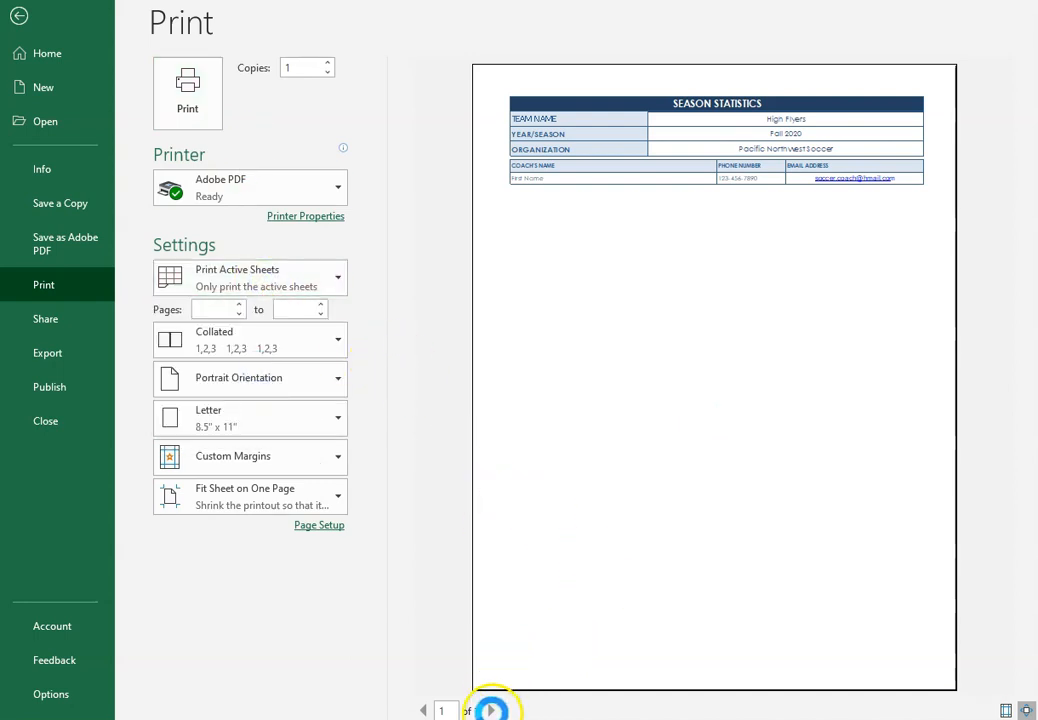
pyautogui.click(491, 710)
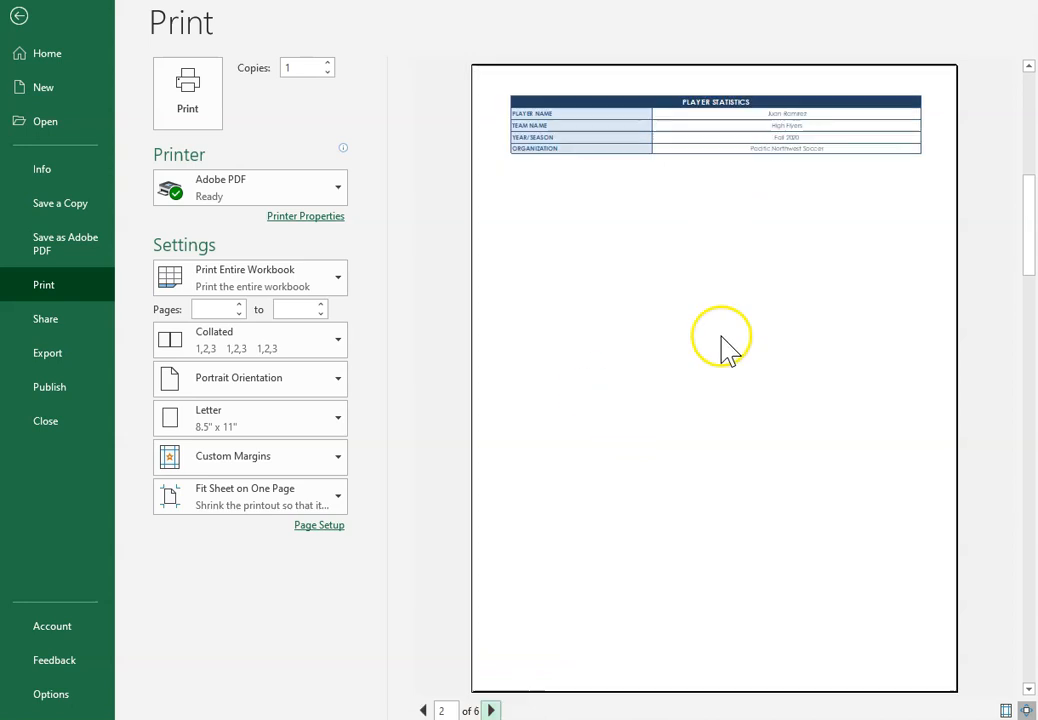
pyautogui.click(491, 710)
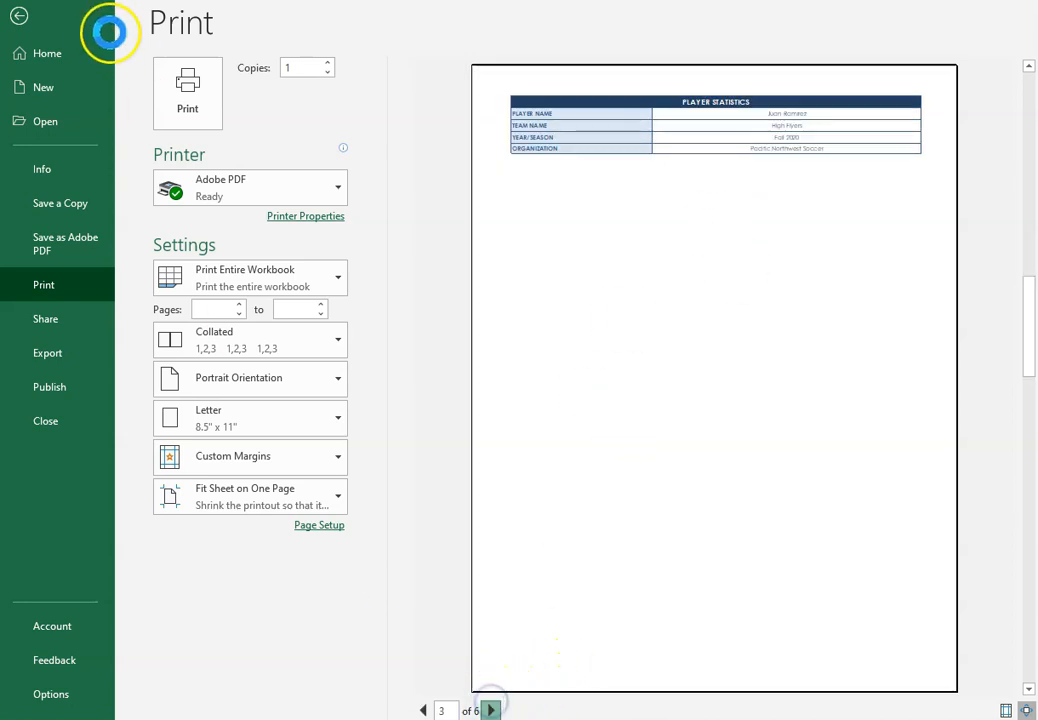
pyautogui.click(17, 13)
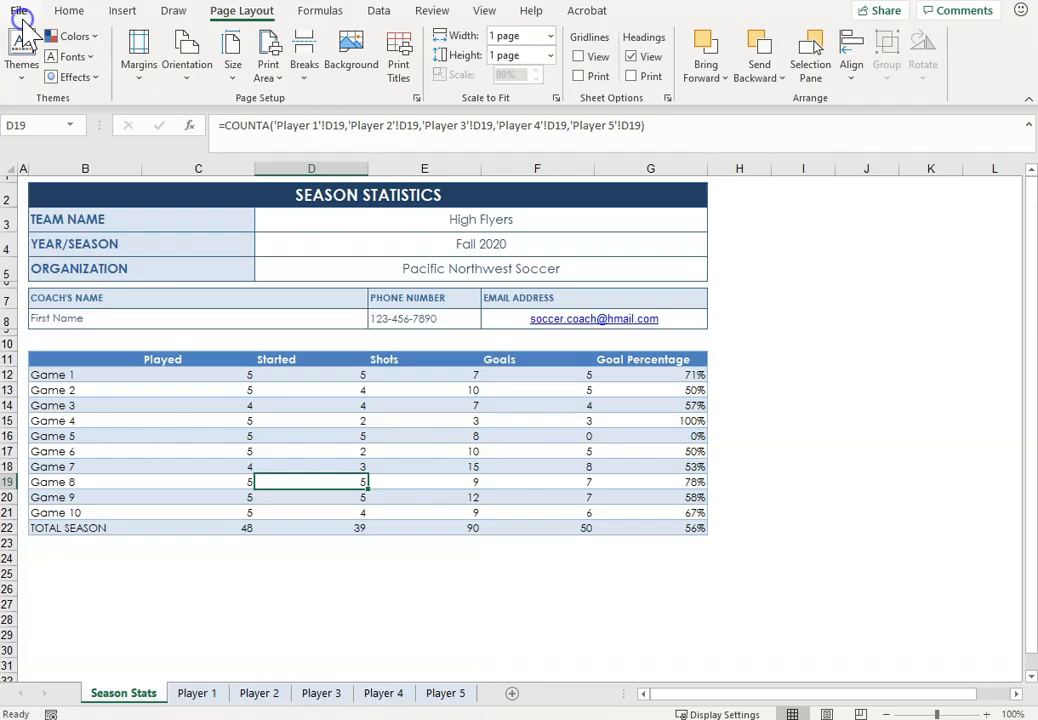
# Step: Set the single cell D23 as the print area on Season Stats
pyautogui.click(359, 541)
pyautogui.click(270, 74)
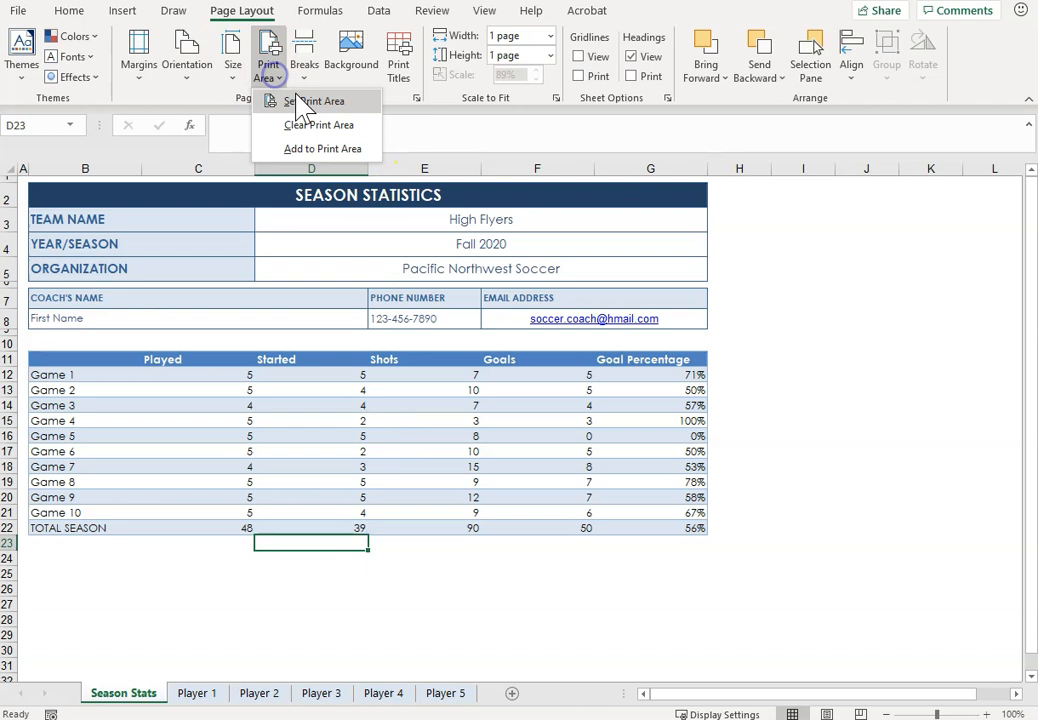
pyautogui.click(312, 104)
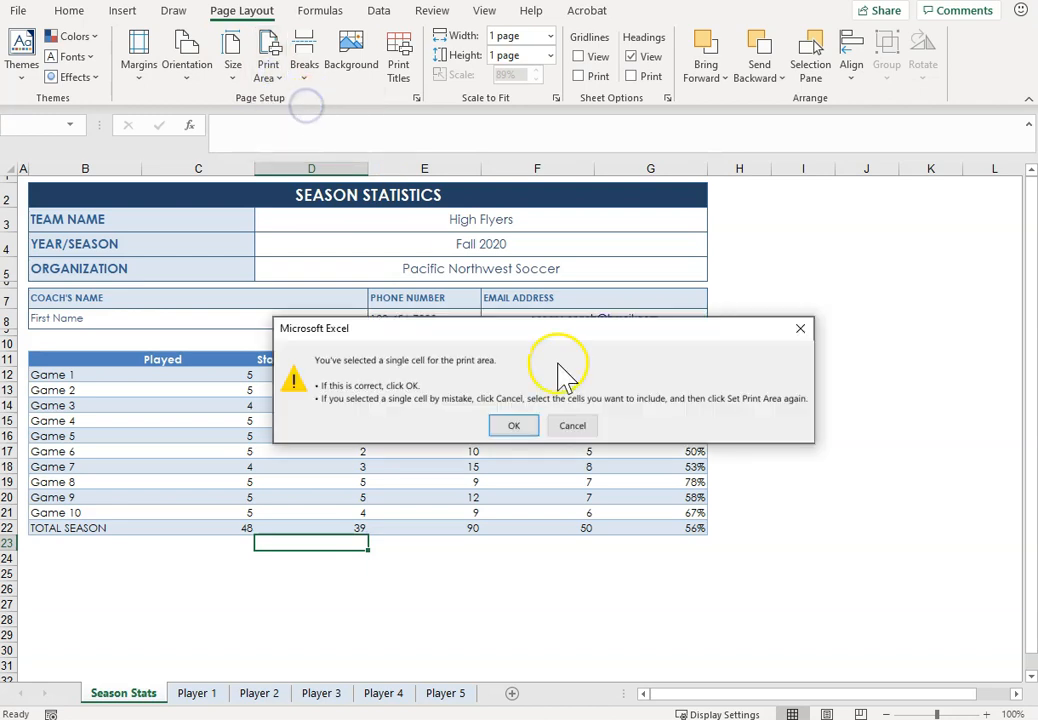
pyautogui.click(522, 426)
# Step: Set the print area on Season Stats to A1:H23, covering the title block, coach details and game table
pyautogui.click(278, 449)
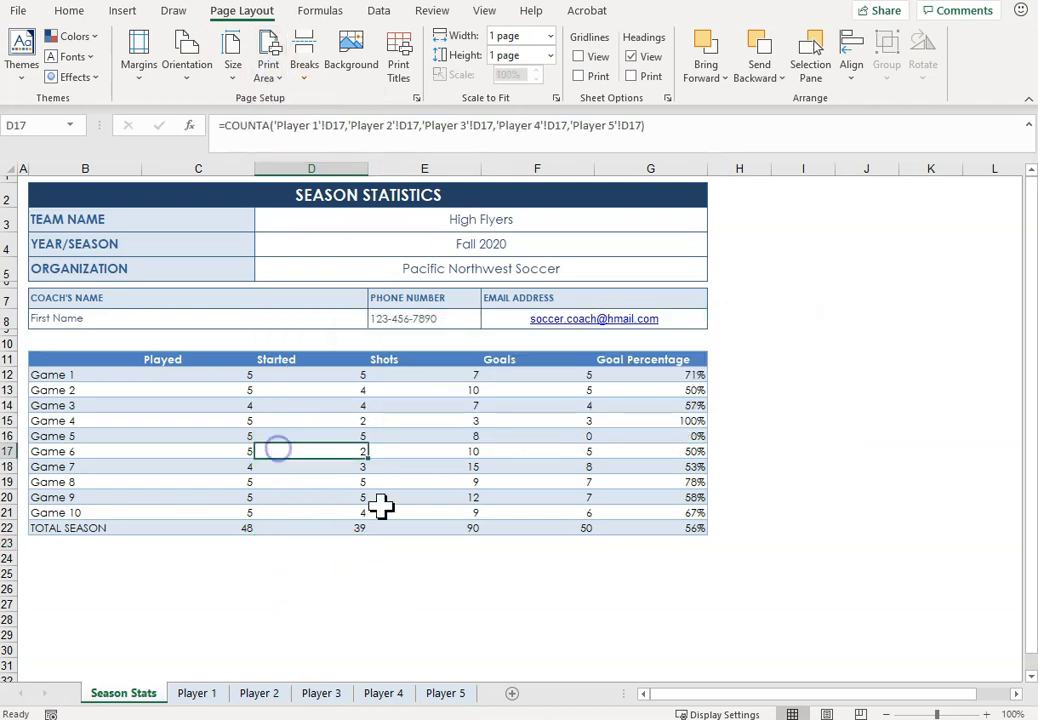
pyautogui.moveTo(42, 176); pyautogui.dragTo(600, 524)
pyautogui.click(718, 605)
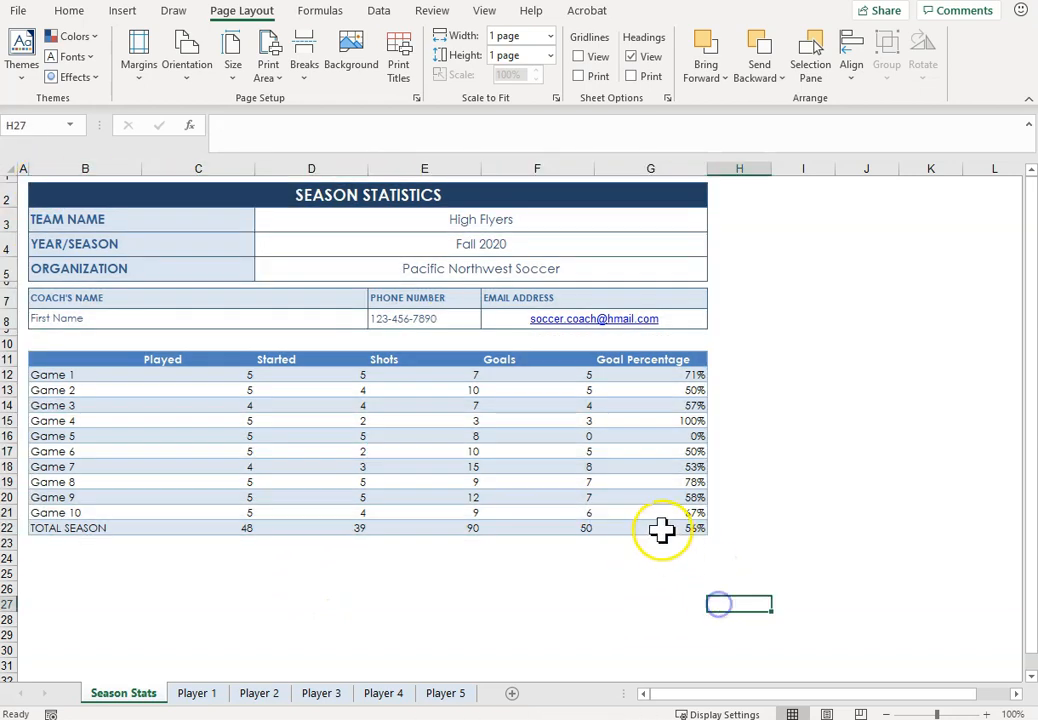
pyautogui.moveTo(714, 547); pyautogui.dragTo(22, 178)
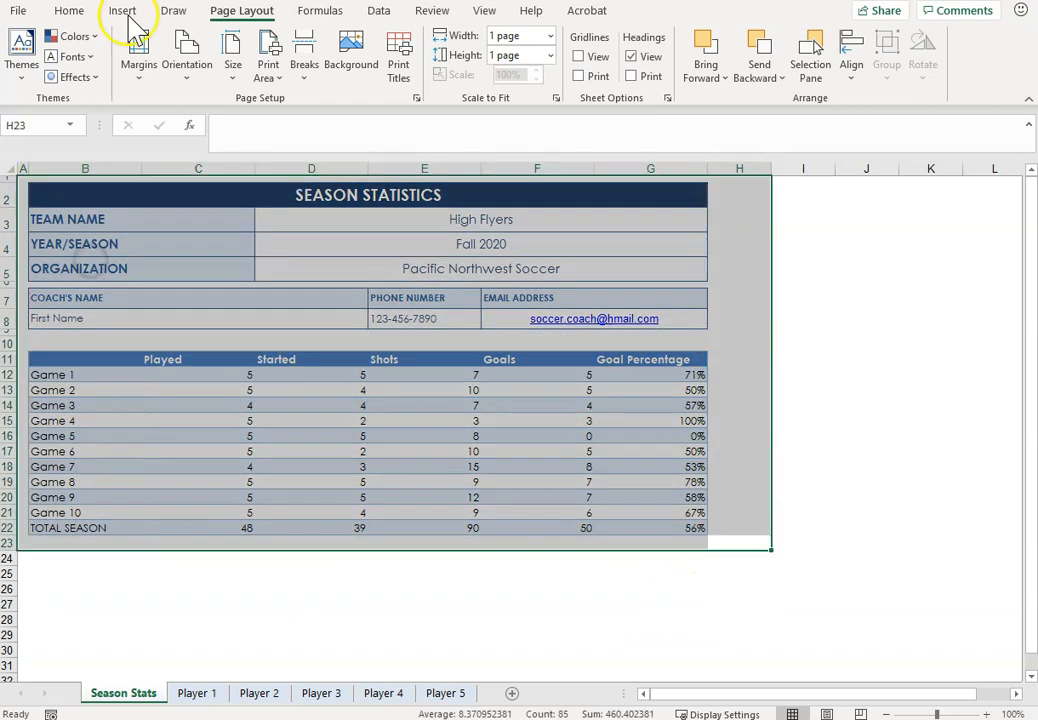
pyautogui.click(268, 72)
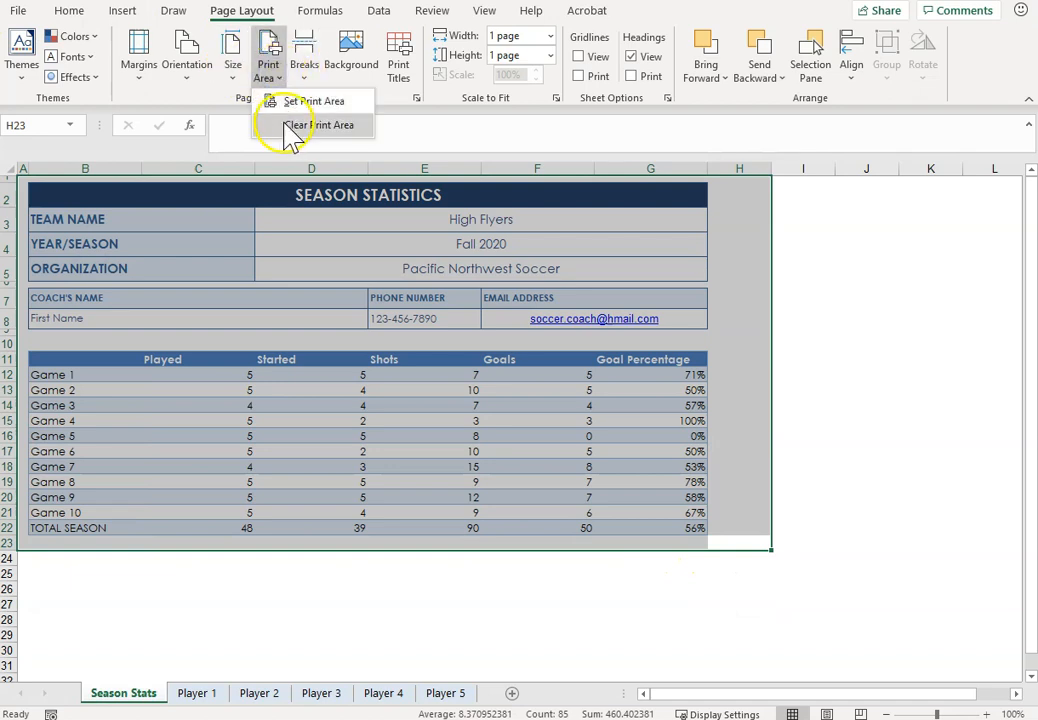
pyautogui.click(300, 103)
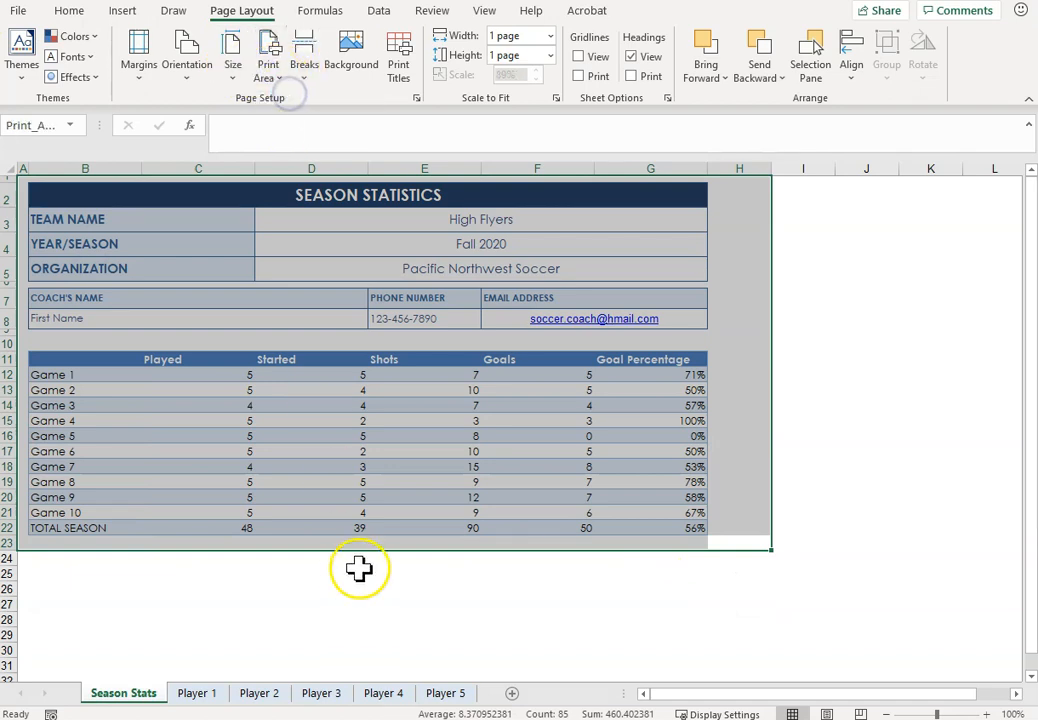
pyautogui.click(359, 568)
# Step: Set A1:G23 as the print area on each of the sheets Player 1 through Player 4
pyautogui.click(197, 693)
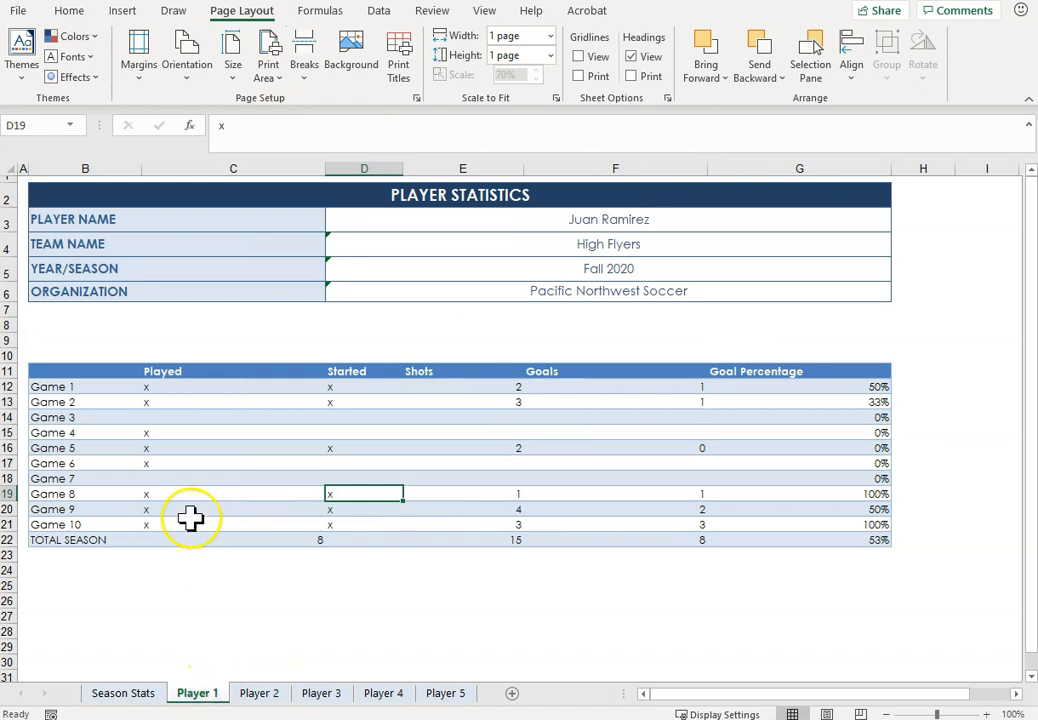
pyautogui.moveTo(795, 551); pyautogui.dragTo(18, 172)
pyautogui.keyDown('ctrl'); pyautogui.click(259, 693); pyautogui.keyUp('ctrl')
pyautogui.keyDown('ctrl'); pyautogui.click(321, 693); pyautogui.keyUp('ctrl')
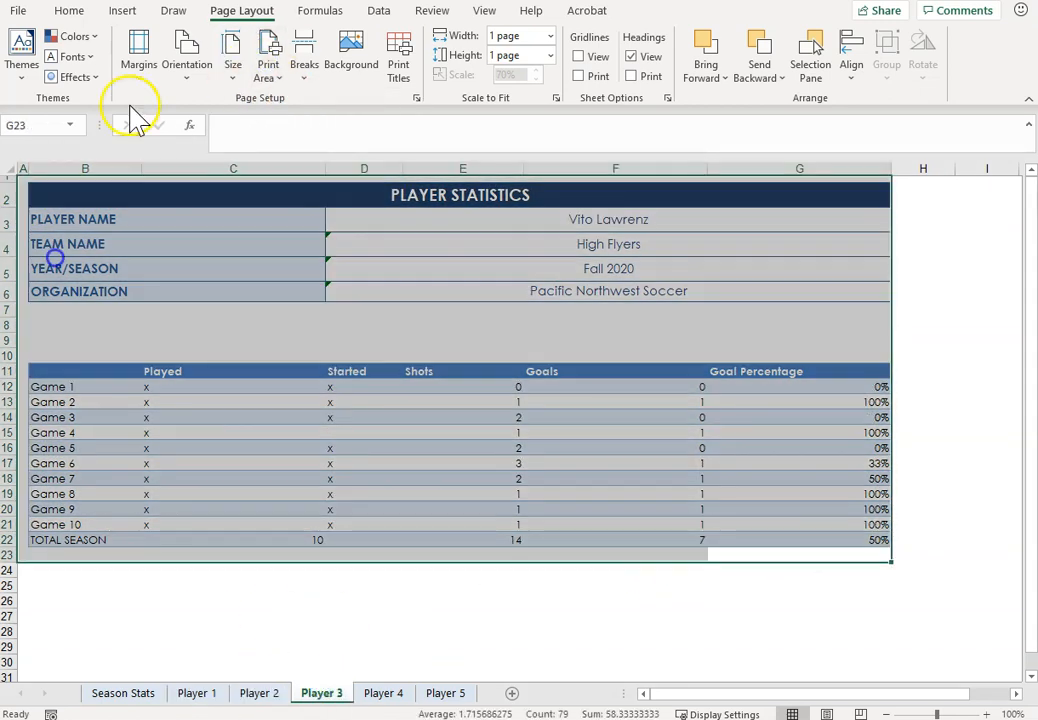
pyautogui.keyDown('ctrl'); pyautogui.click(384, 693); pyautogui.keyUp('ctrl')
pyautogui.click(268, 70)
pyautogui.click(284, 100)
# Step: Set A1:G23 as the print area on the Player 5 sheet and deselect the range
pyautogui.click(446, 693)
pyautogui.moveTo(795, 554); pyautogui.dragTo(22, 178)
pyautogui.click(268, 70)
pyautogui.click(296, 101)
pyautogui.click(364, 585)
# Step: Check the Page Setup orientation and scaling, and preview the entire workbook's printout from page 1 to page 2
pyautogui.click(556, 98)
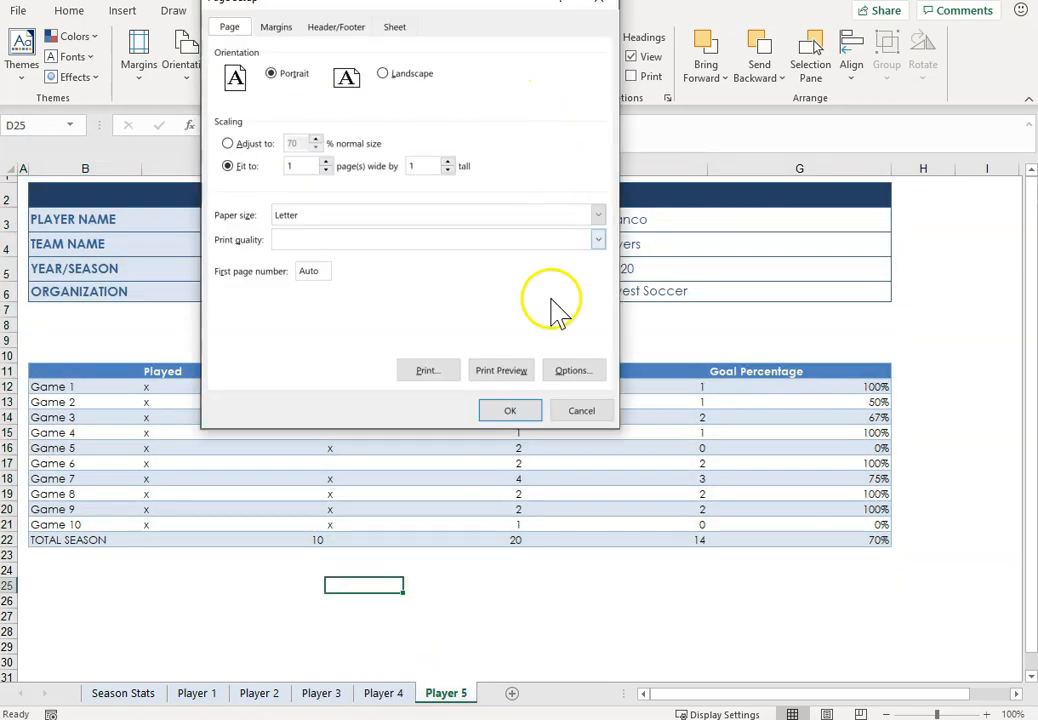
pyautogui.click(522, 408)
pyautogui.hotkey('ctrl', 'p')
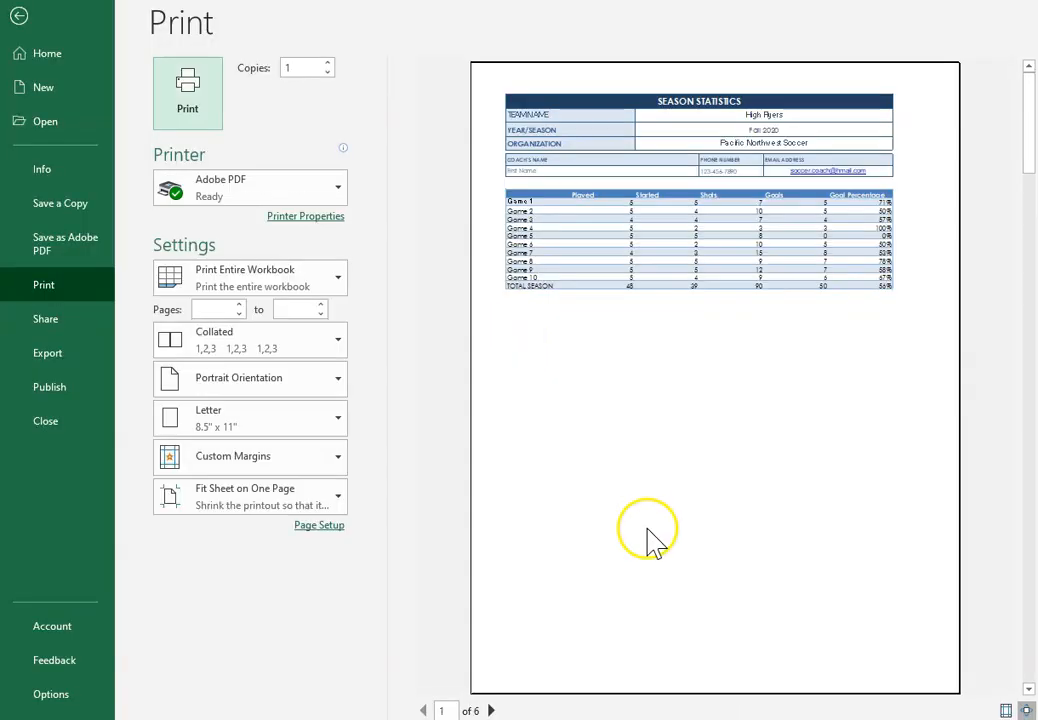
pyautogui.click(492, 710)
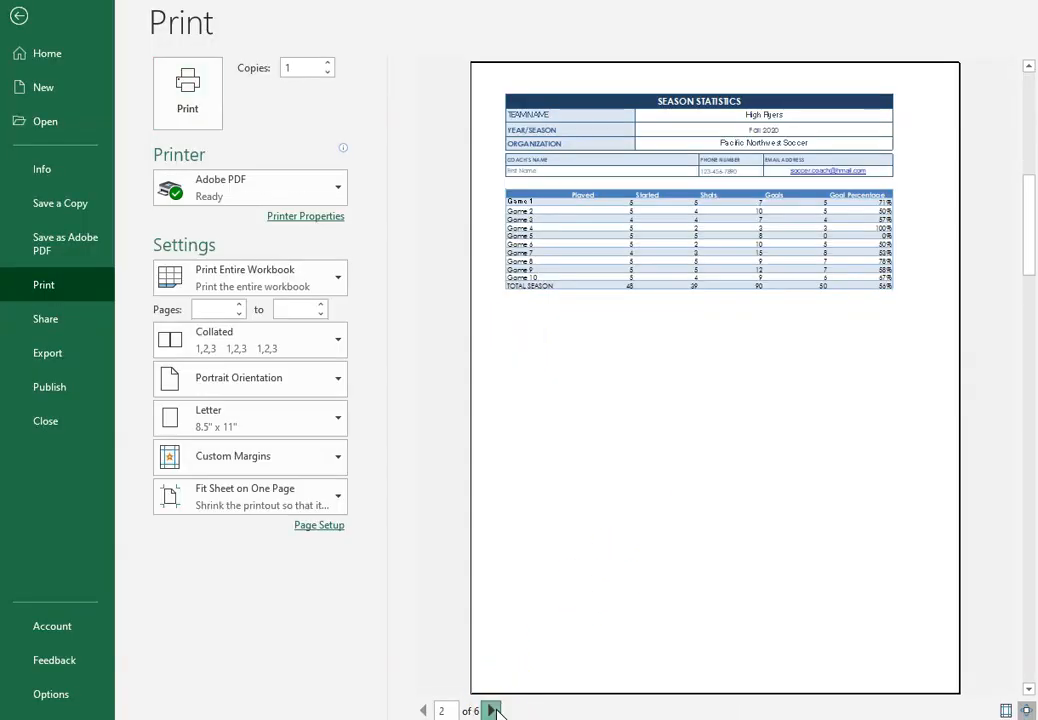